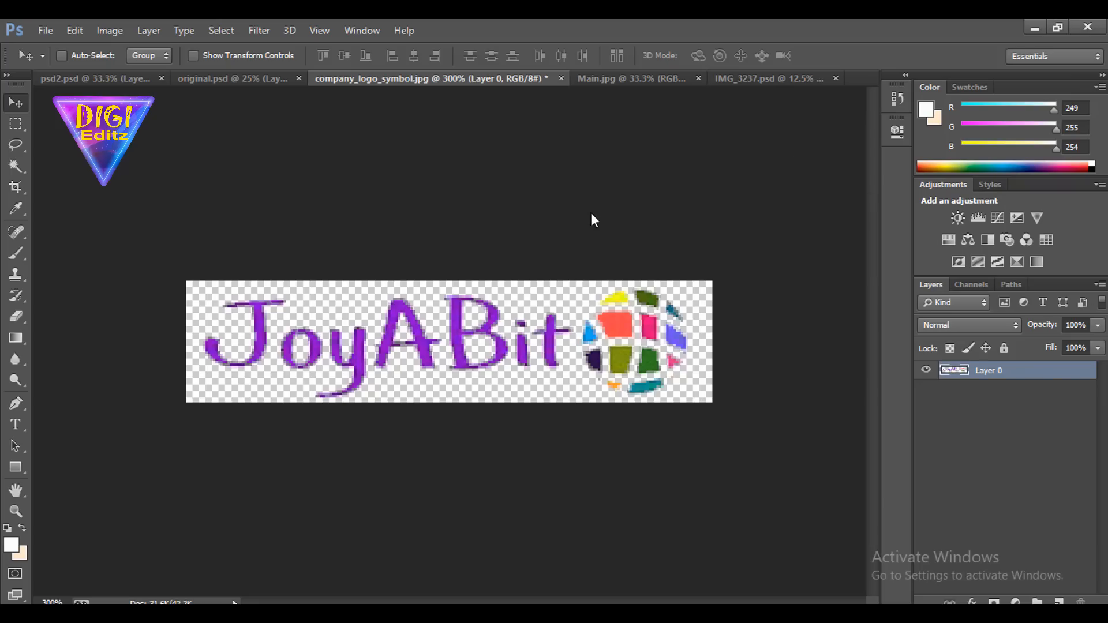
View Main.jpg, then examine the WonderPlay logo on the toy box in IMG_3237.psd at 25% zoom
{"action": "left_click", "coordinate": [601, 79]}
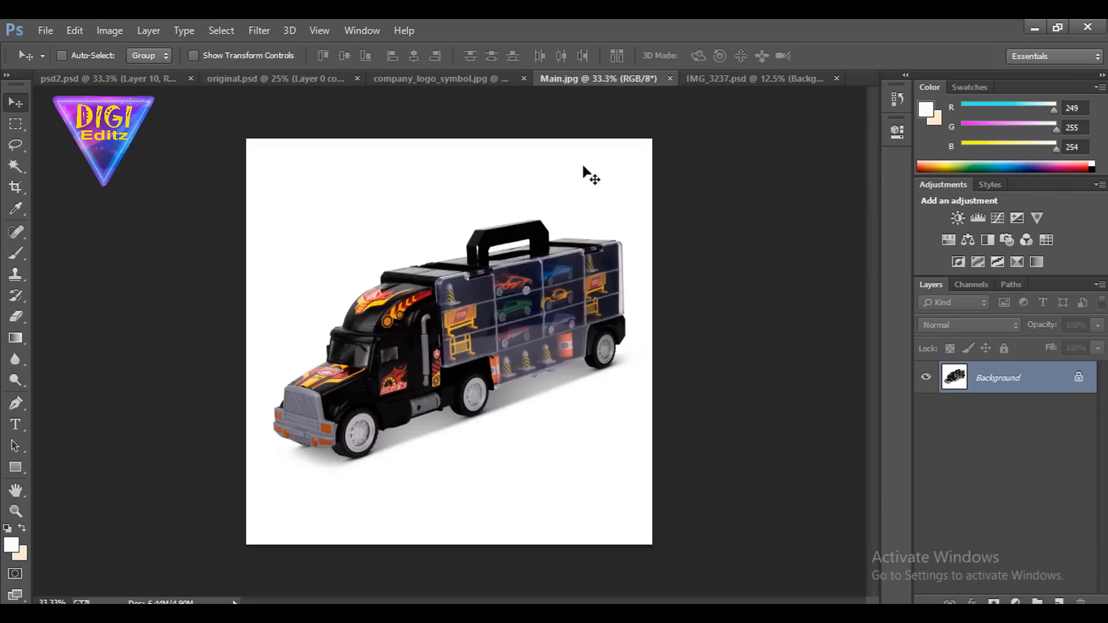
{"action": "left_click", "coordinate": [717, 77]}
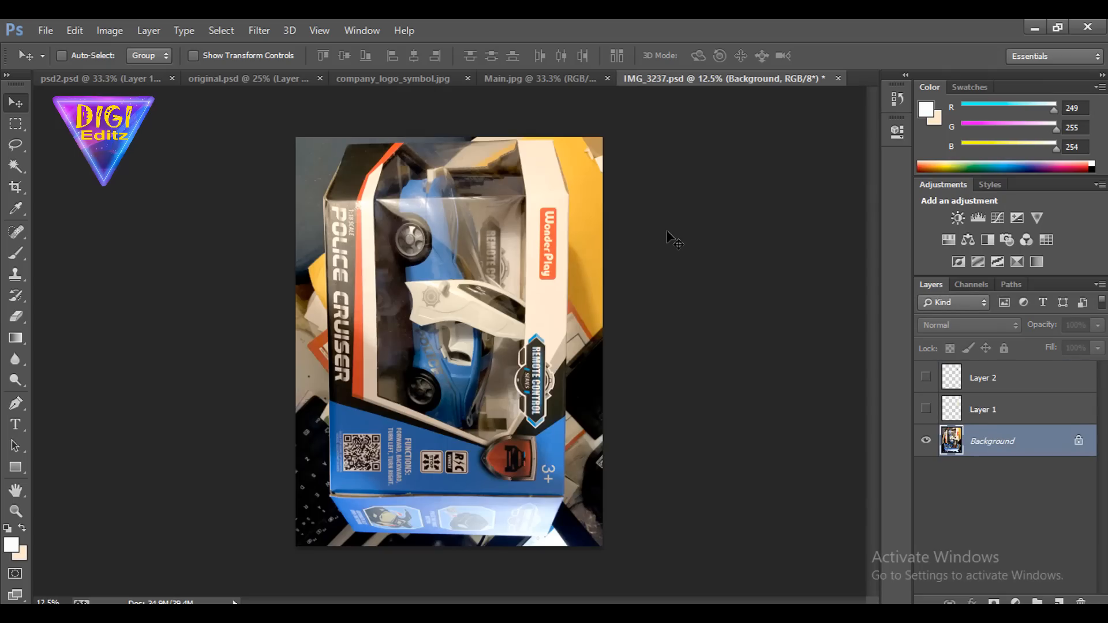
{"action": "key", "text": "ctrl+plus"}
{"action": "key", "text": "ctrl+plus"}
{"action": "left_click_drag", "start_coordinate": [624, 247], "coordinate": [509, 400]}
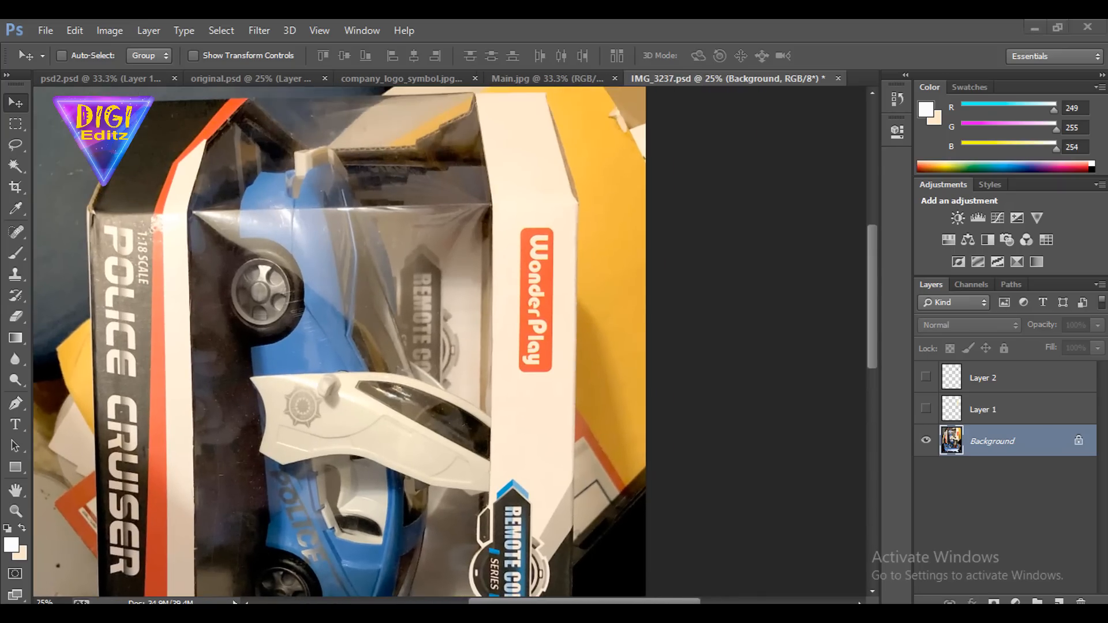
Outline the WonderPlay logo with a rectangle in a screen capture and discard the capture
{"action": "key", "text": "Print"}
{"action": "left_click_drag", "start_coordinate": [511, 215], "coordinate": [559, 378]}
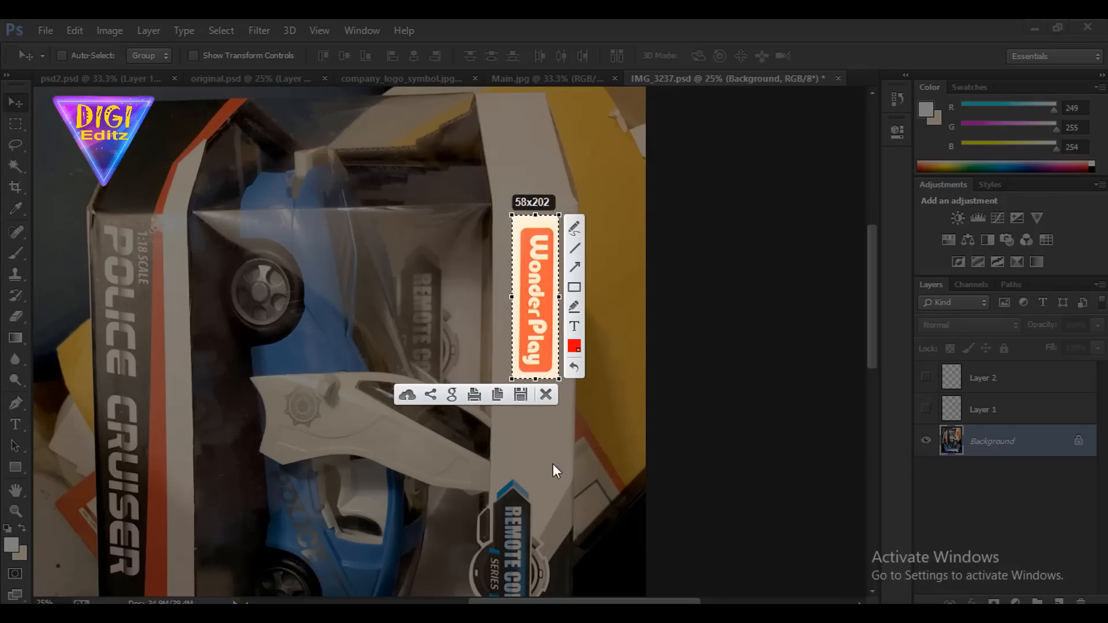
{"action": "left_click", "coordinate": [574, 286]}
{"action": "mouse_move", "coordinate": [518, 221]}
{"action": "left_mouse_down"}
{"action": "mouse_move", "coordinate": [552, 335]}
{"action": "mouse_move", "coordinate": [550, 373]}
{"action": "left_mouse_up"}
{"action": "left_click", "coordinate": [546, 395]}
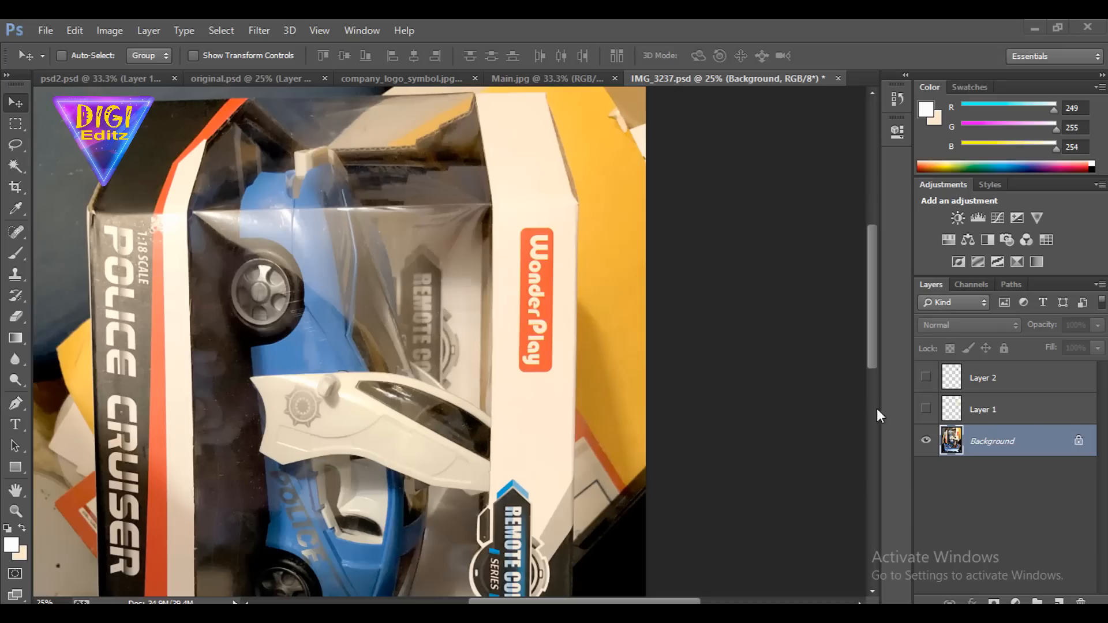
Show Layer 1 covering the WonderPlay logo and Layer 2 holding the JoyABit logo, and make Layer 2 active
{"action": "left_click", "coordinate": [926, 409]}
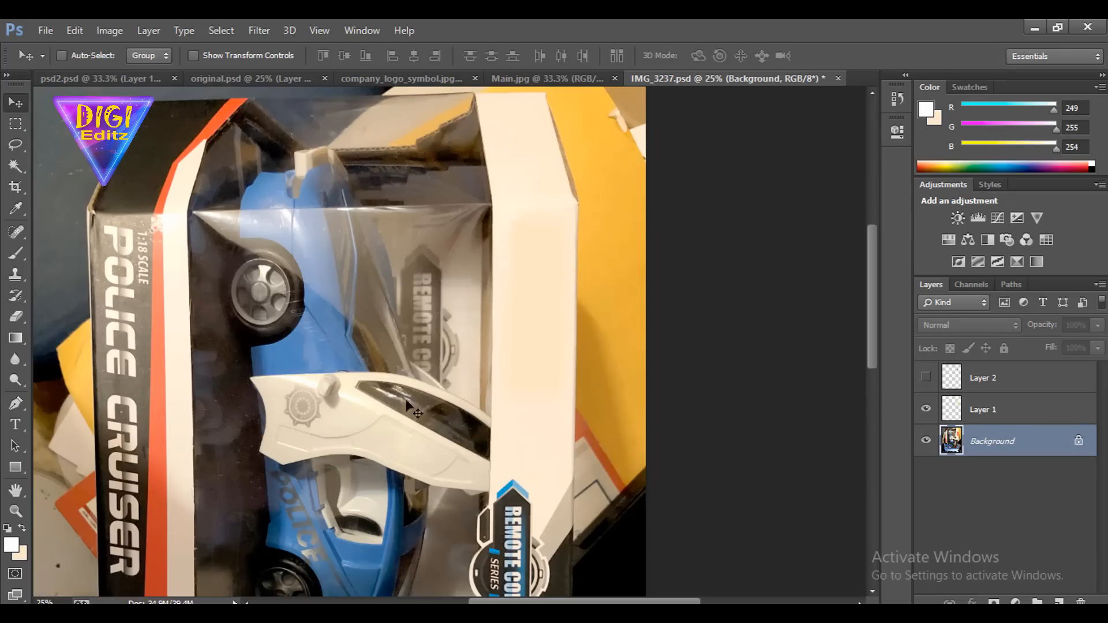
{"action": "left_click", "coordinate": [400, 78]}
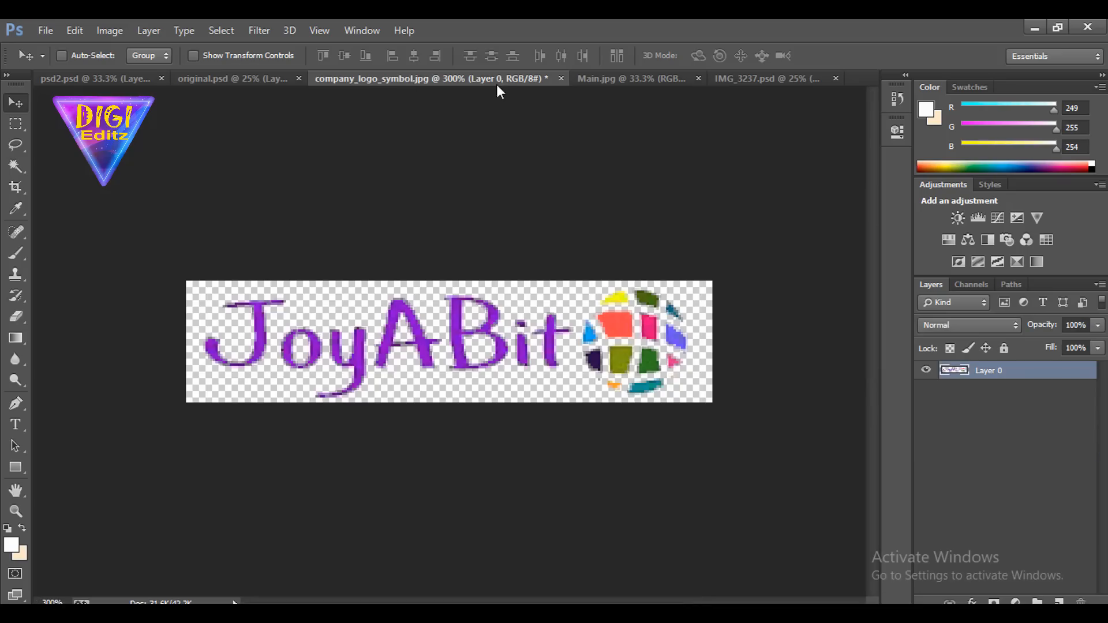
{"action": "left_click", "coordinate": [741, 78]}
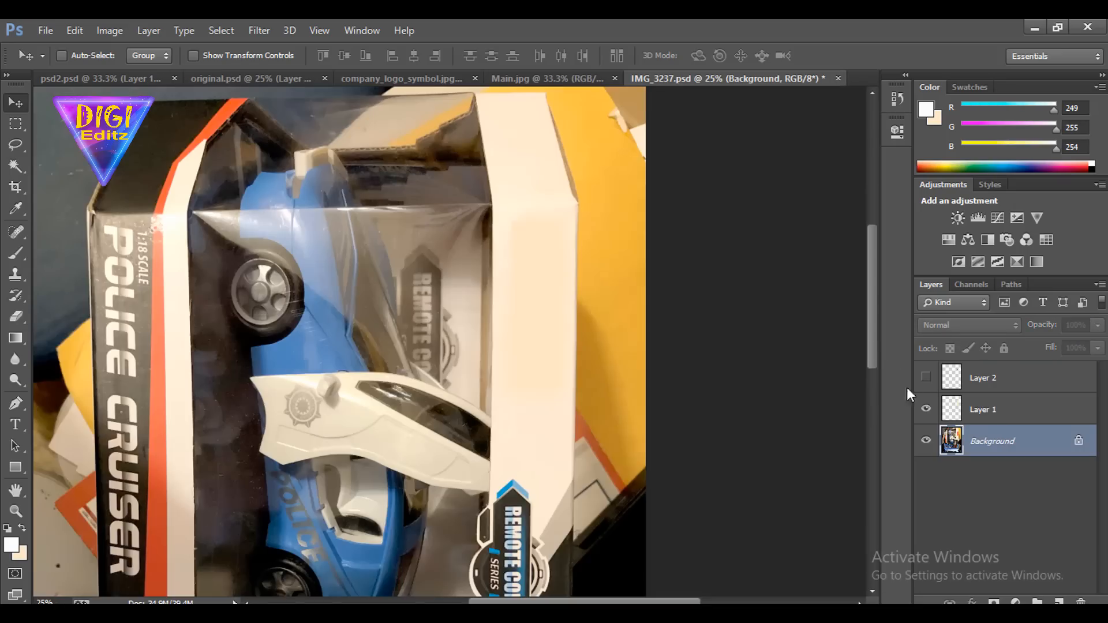
{"action": "left_click", "coordinate": [926, 377]}
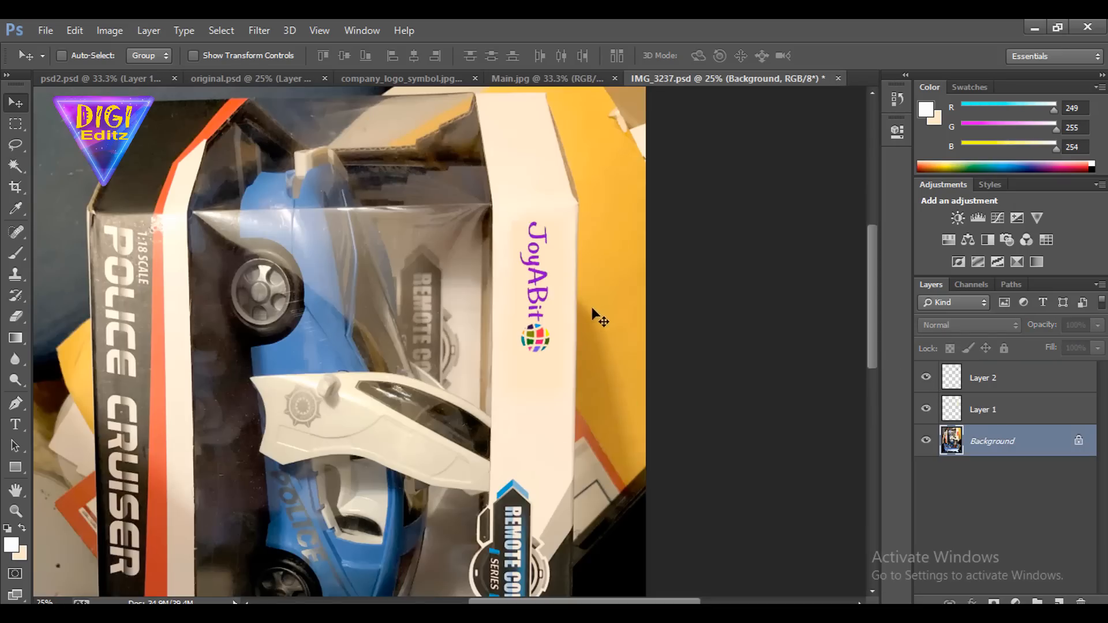
{"action": "left_click", "coordinate": [1033, 385]}
Compare the box before and after the logo replacement by toggling the visibility of Layer 2 and Layer 1
{"action": "left_click", "coordinate": [926, 377]}
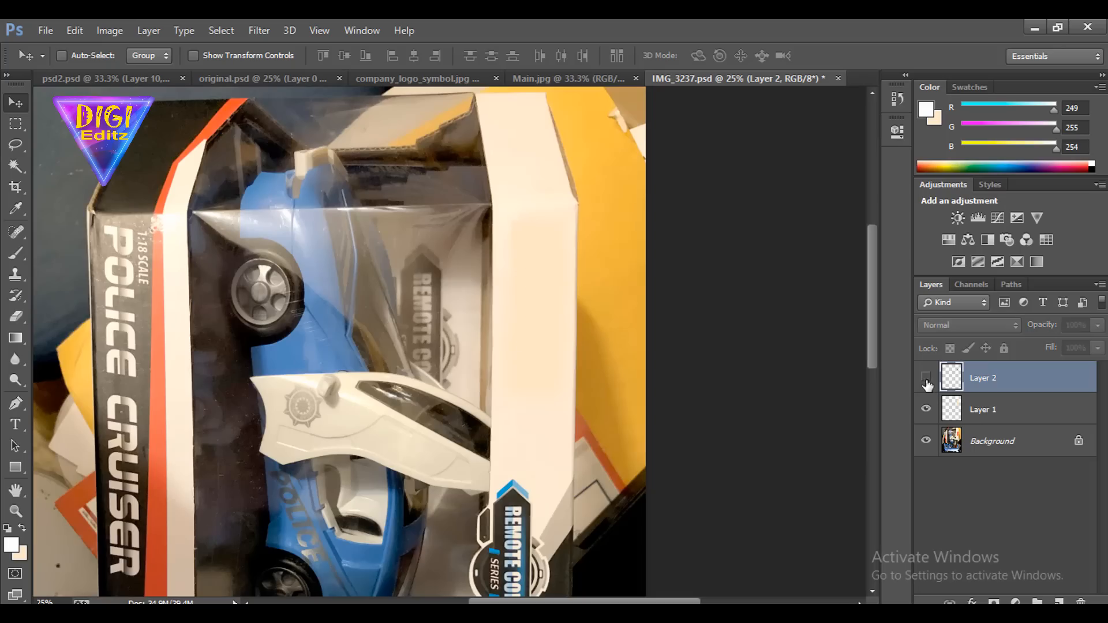
{"action": "left_click", "coordinate": [926, 378]}
{"action": "left_click", "coordinate": [926, 377]}
{"action": "left_click", "coordinate": [926, 409]}
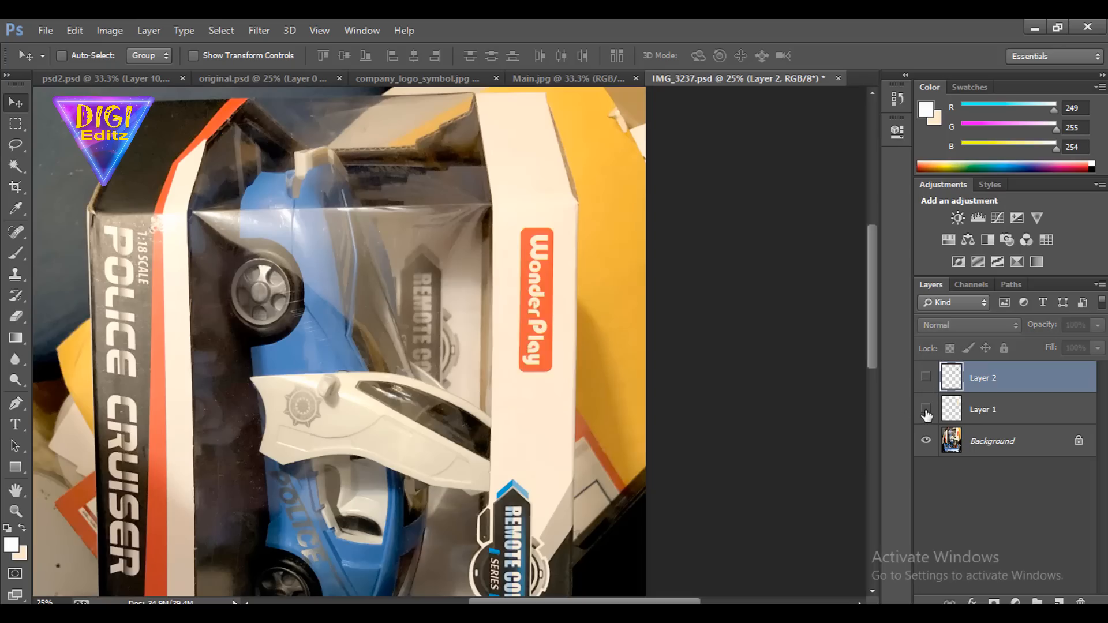
{"action": "left_click", "coordinate": [926, 409]}
{"action": "left_click", "coordinate": [926, 377]}
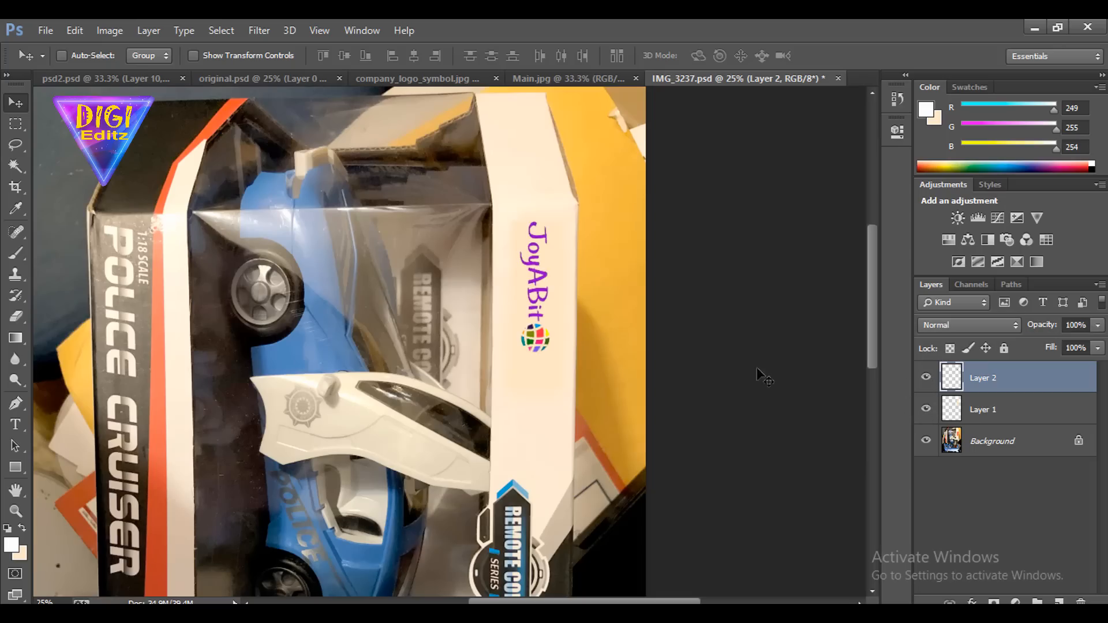
Copy the JoyABit logo layer from IMG_3237.psd into Main.jpg, accepting the color profile conversion
{"action": "left_click", "coordinate": [567, 82]}
{"action": "left_click", "coordinate": [730, 80]}
{"action": "left_click_drag", "start_coordinate": [540, 266], "coordinate": [517, 175]}
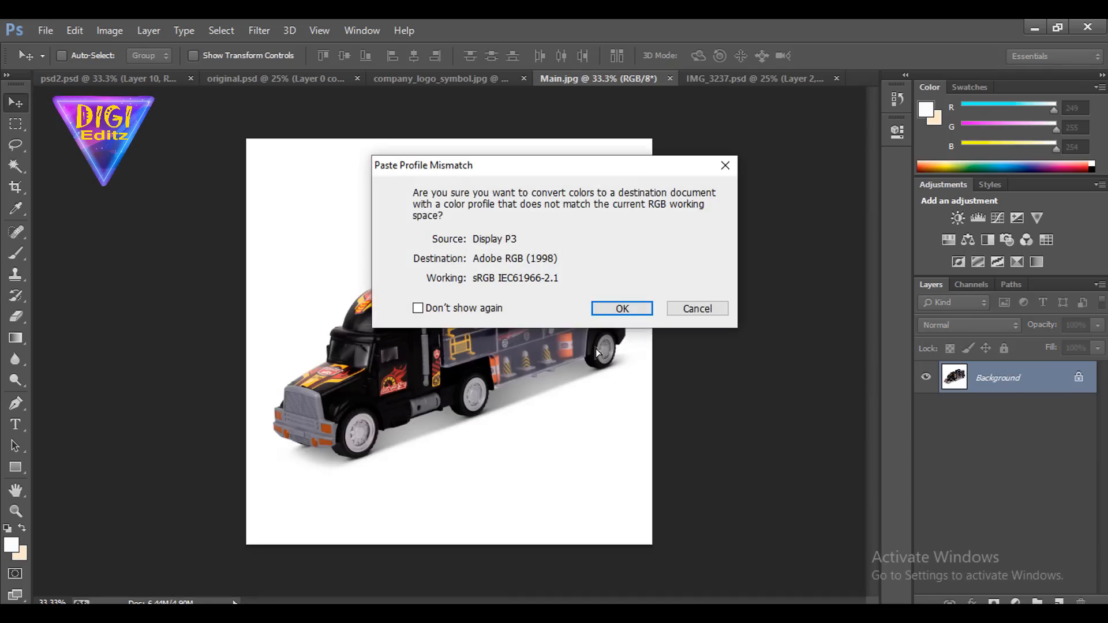
{"action": "left_click", "coordinate": [637, 312]}
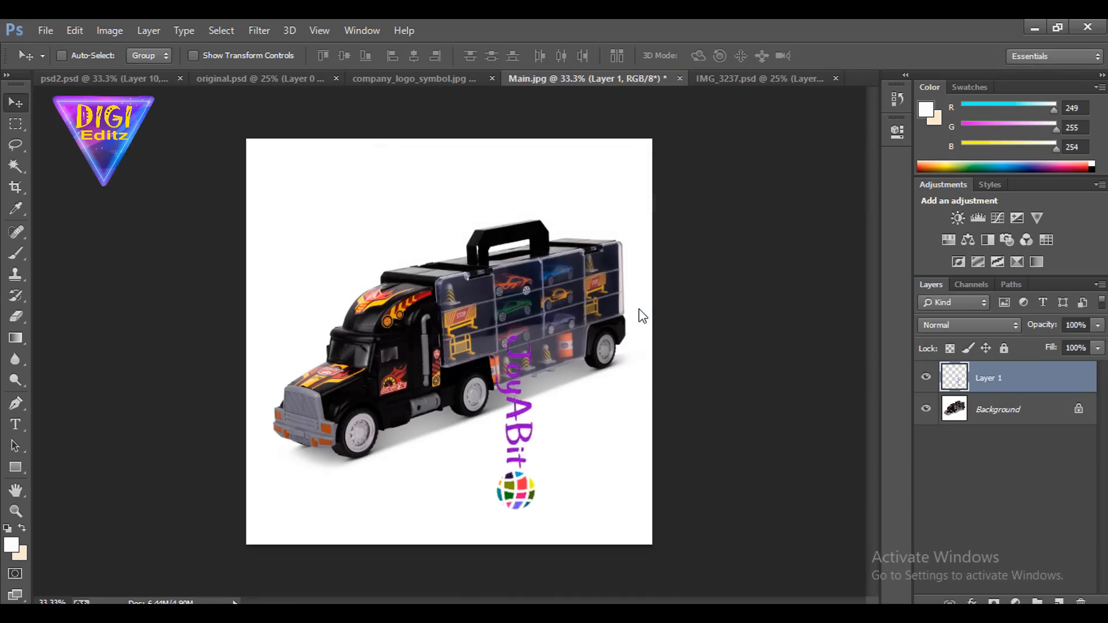
Move the JoyABit logo over the truck's middle wheel, undoing a misplaced move on the way
{"action": "left_click_drag", "start_coordinate": [521, 491], "coordinate": [551, 493]}
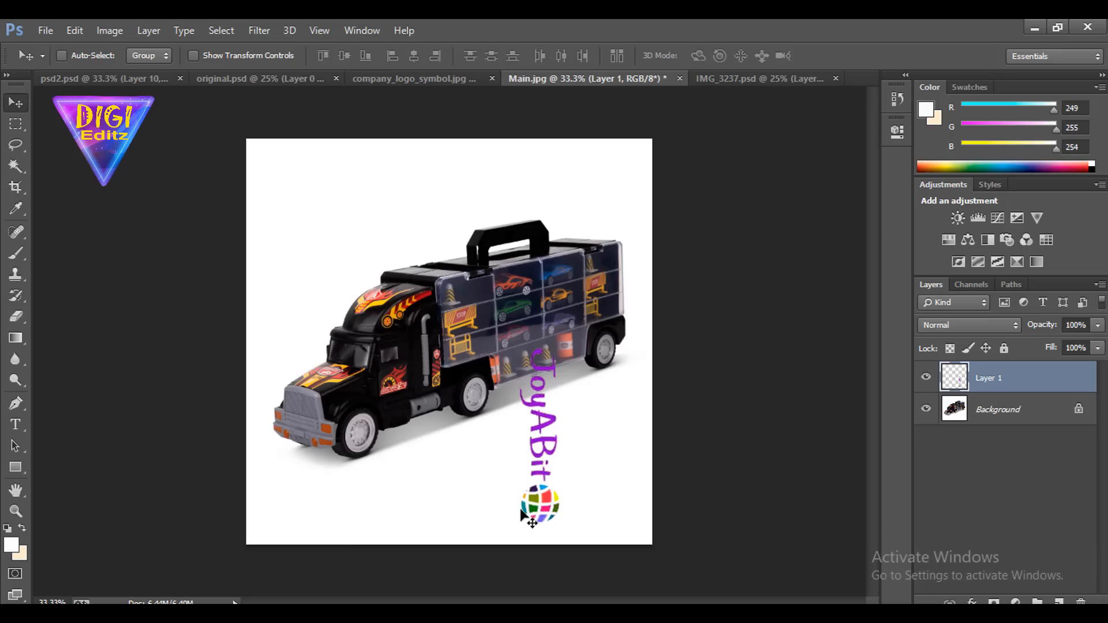
{"action": "key", "text": "ctrl+plus"}
{"action": "left_click_drag", "start_coordinate": [522, 508], "coordinate": [524, 438]}
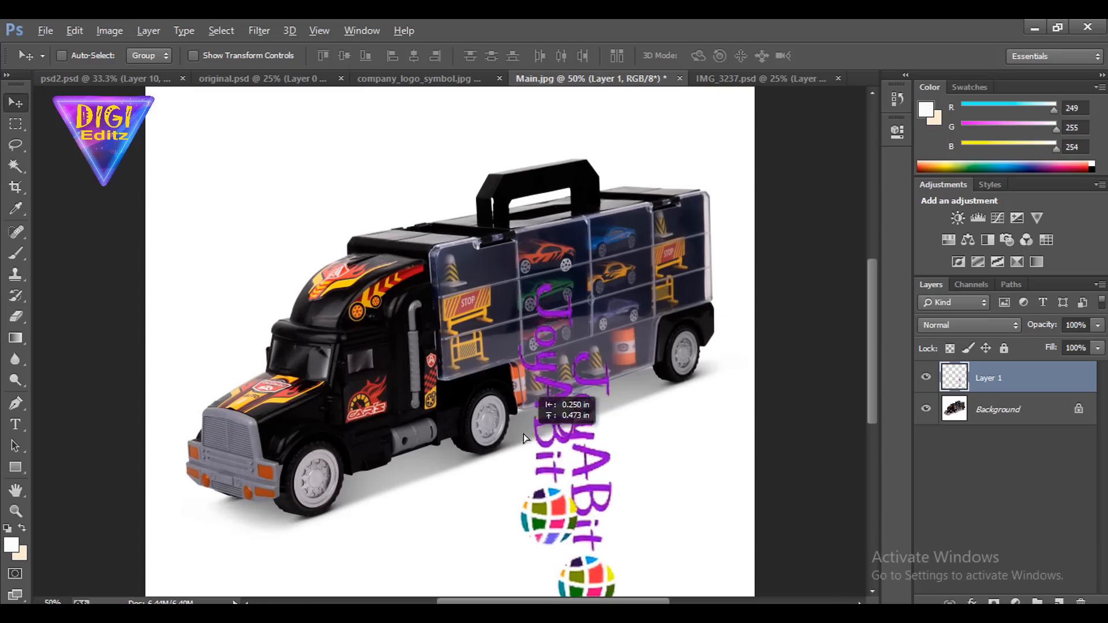
{"action": "key", "text": "ctrl+z"}
{"action": "left_click_drag", "start_coordinate": [578, 487], "coordinate": [499, 397]}
Scale the JoyABit logo to about 37% and rotate it about -95.5° so it reads horizontally
{"action": "key", "text": "ctrl+t"}
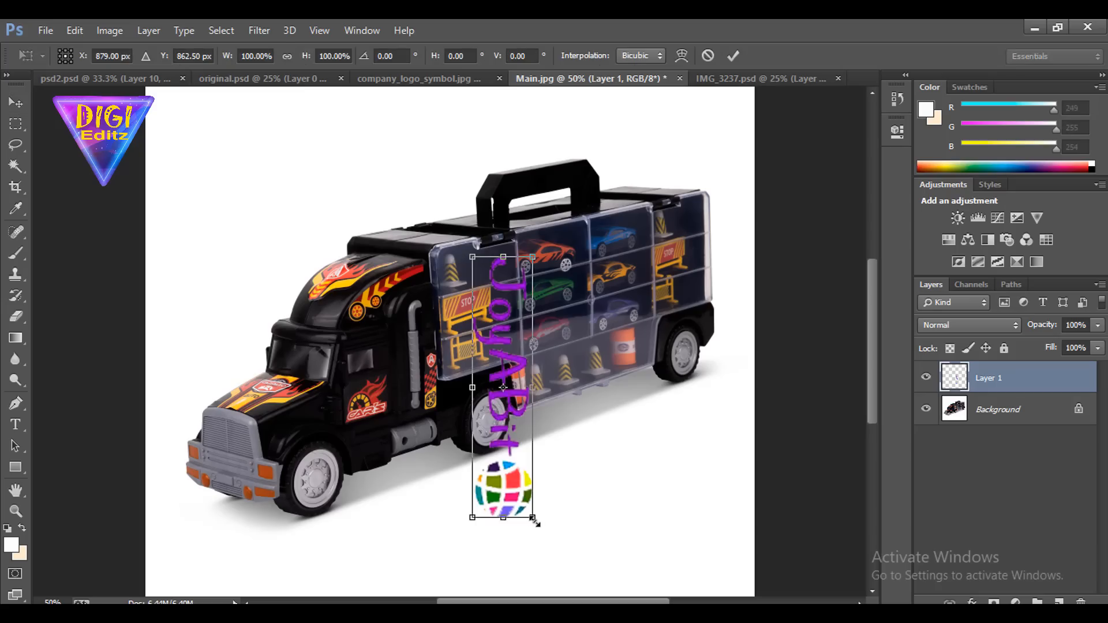
{"action": "left_click_drag", "start_coordinate": [534, 521], "coordinate": [574, 376]}
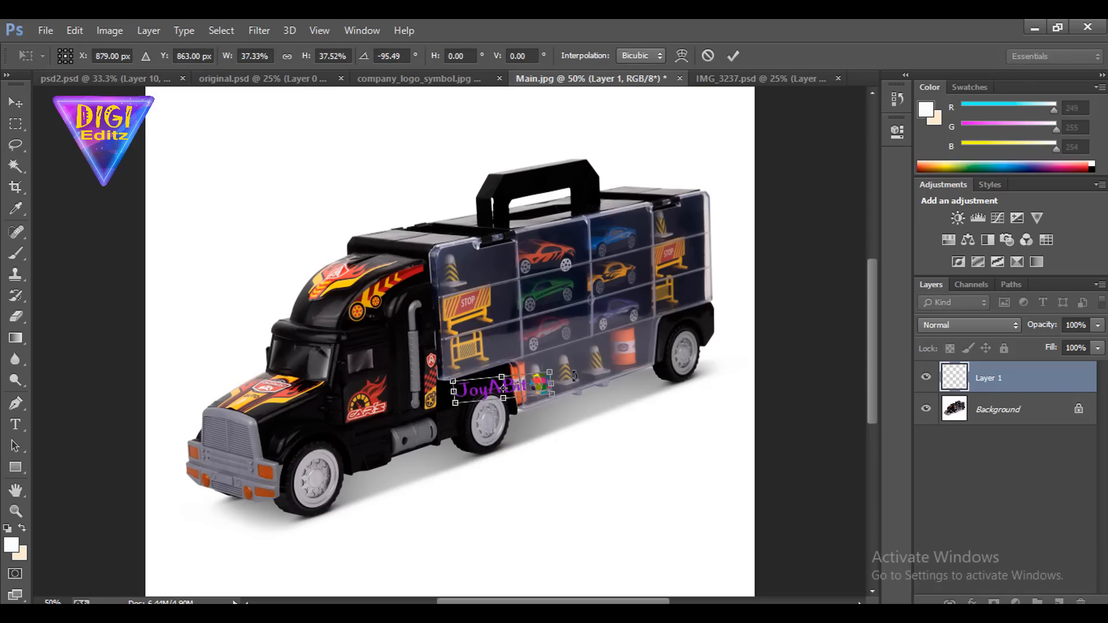
{"action": "key", "text": "ctrl+plus"}
{"action": "key", "text": "ctrl+plus"}
{"action": "key", "text": "ctrl+plus"}
{"action": "left_click_drag", "start_coordinate": [468, 371], "coordinate": [588, 193]}
{"action": "key", "text": "Return"}
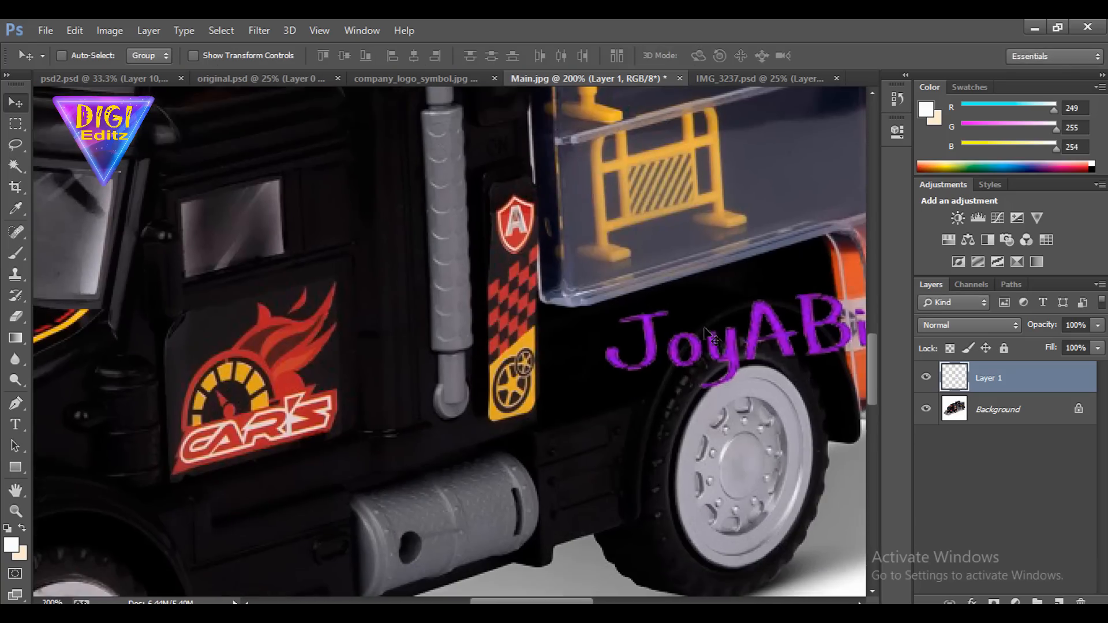
Move the JoyABit logo over the side of the cab and scale it to about 42%
{"action": "left_click_drag", "start_coordinate": [712, 343], "coordinate": [338, 366]}
{"action": "key", "text": "ctrl+t"}
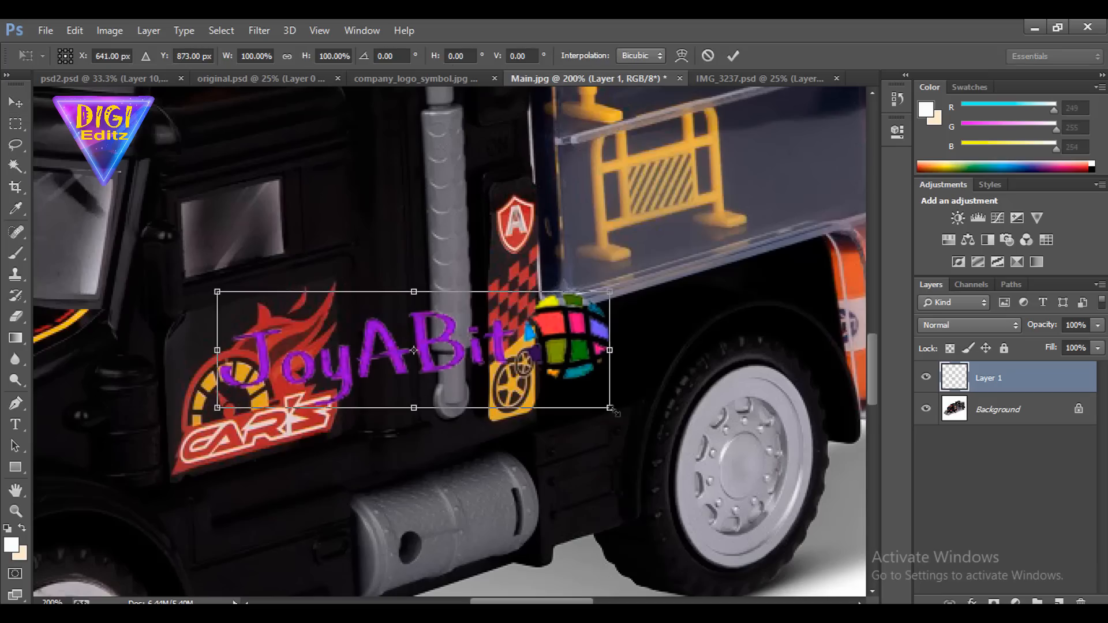
{"action": "left_click_drag", "start_coordinate": [610, 408], "coordinate": [495, 375]}
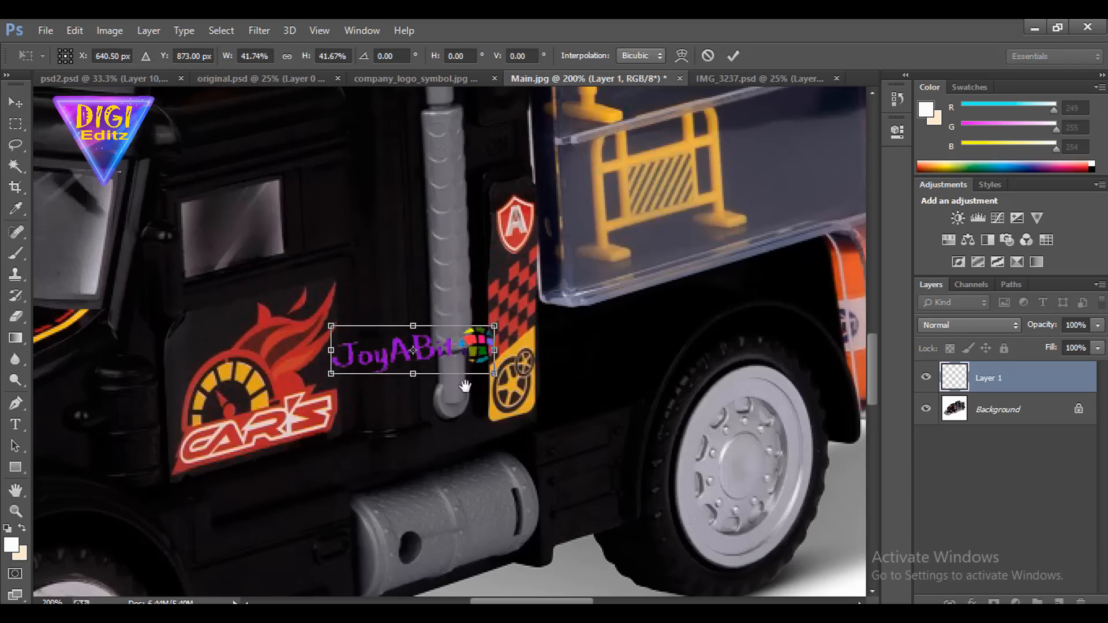
Place the JoyABit logo on the black panel above the middle wheel, rotated about -10.8° to follow the truck's perspective
{"action": "left_click_drag", "start_coordinate": [439, 419], "coordinate": [248, 462]}
{"action": "left_click_drag", "start_coordinate": [628, 285], "coordinate": [400, 296]}
{"action": "left_click_drag", "start_coordinate": [374, 359], "coordinate": [665, 319]}
{"action": "left_click_drag", "start_coordinate": [733, 378], "coordinate": [742, 360]}
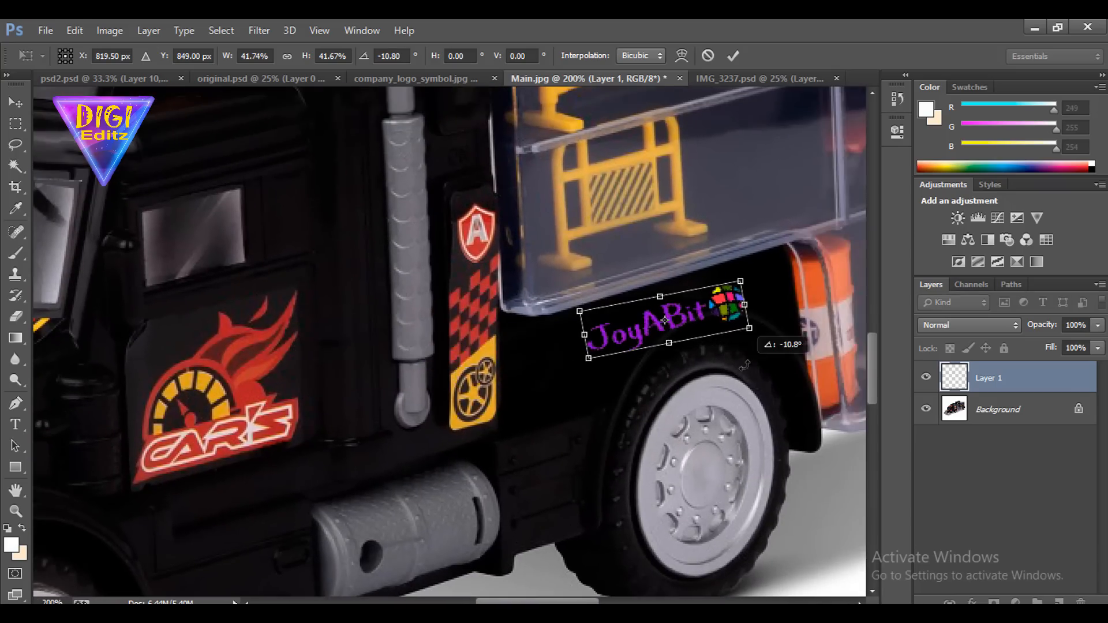
{"action": "left_click_drag", "start_coordinate": [716, 309], "coordinate": [713, 296]}
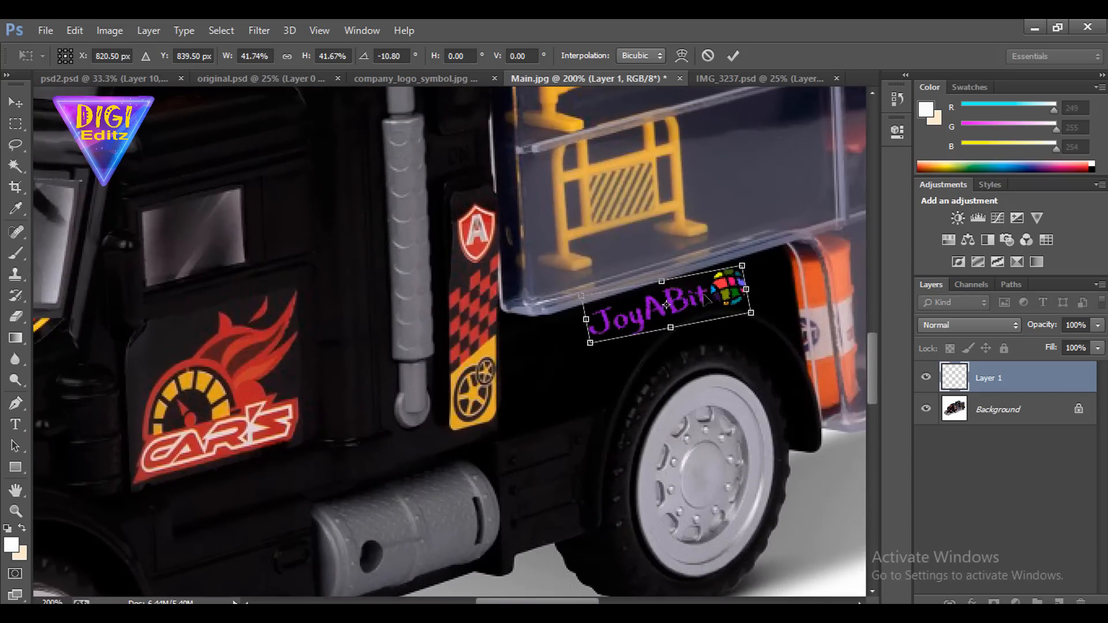
{"action": "key", "text": "Return"}
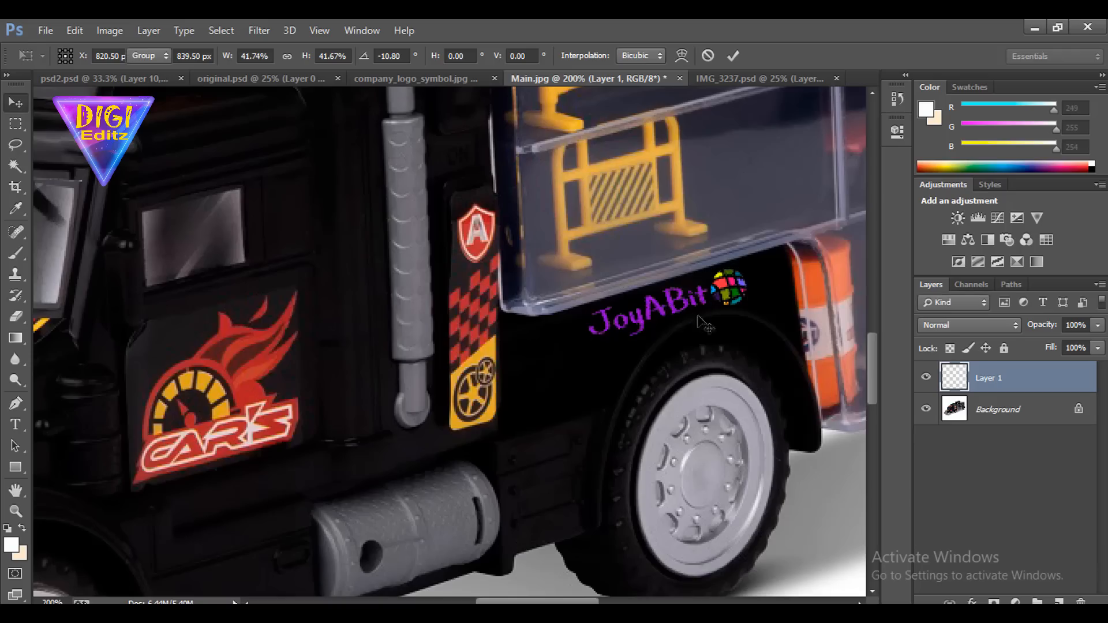
Move the JoyABit logo onto the cab door, just below the window and above the CAR'S sticker
{"action": "left_click_drag", "start_coordinate": [700, 314], "coordinate": [203, 340]}
{"action": "left_click_drag", "start_coordinate": [332, 399], "coordinate": [544, 333]}
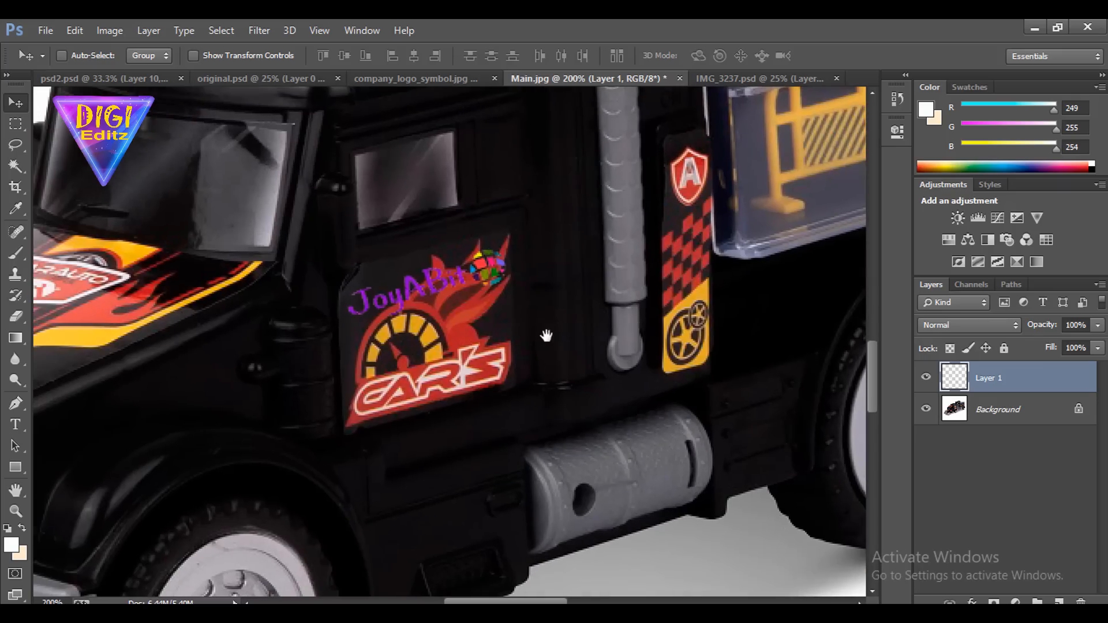
{"action": "left_click_drag", "start_coordinate": [482, 257], "coordinate": [510, 270]}
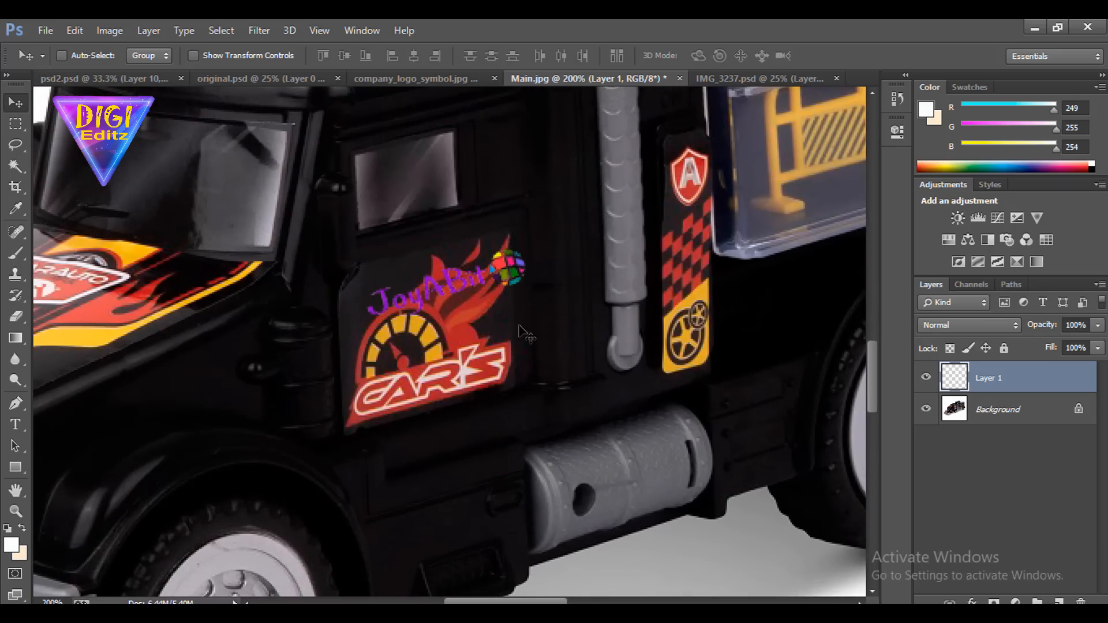
{"action": "left_click_drag", "start_coordinate": [324, 295], "coordinate": [275, 230]}
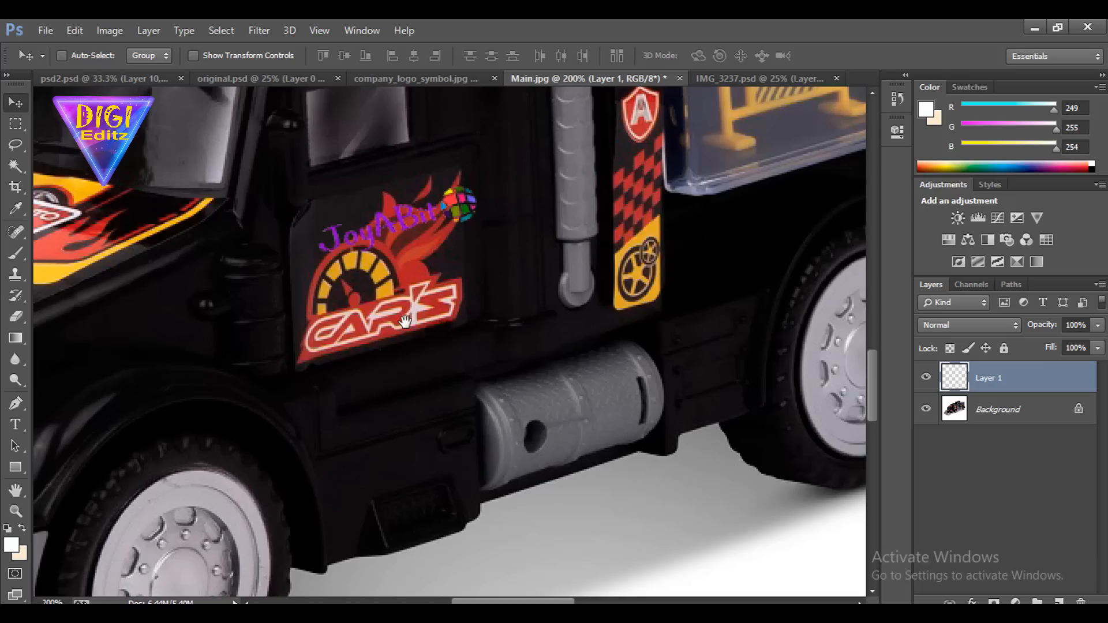
{"action": "left_click_drag", "start_coordinate": [569, 321], "coordinate": [537, 396]}
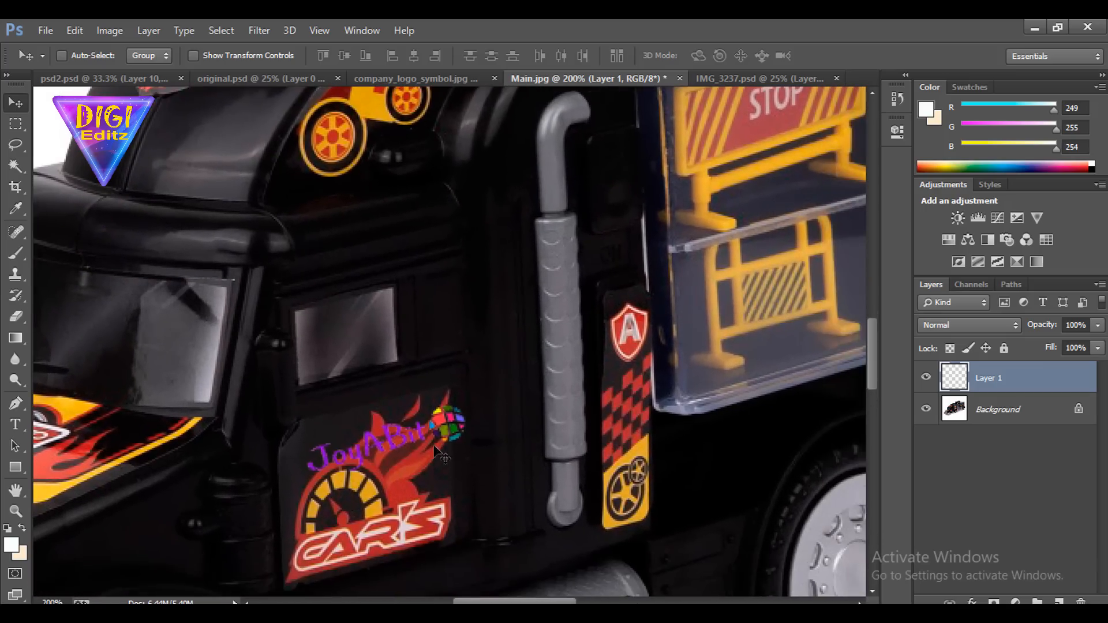
{"action": "left_click_drag", "start_coordinate": [433, 446], "coordinate": [425, 397]}
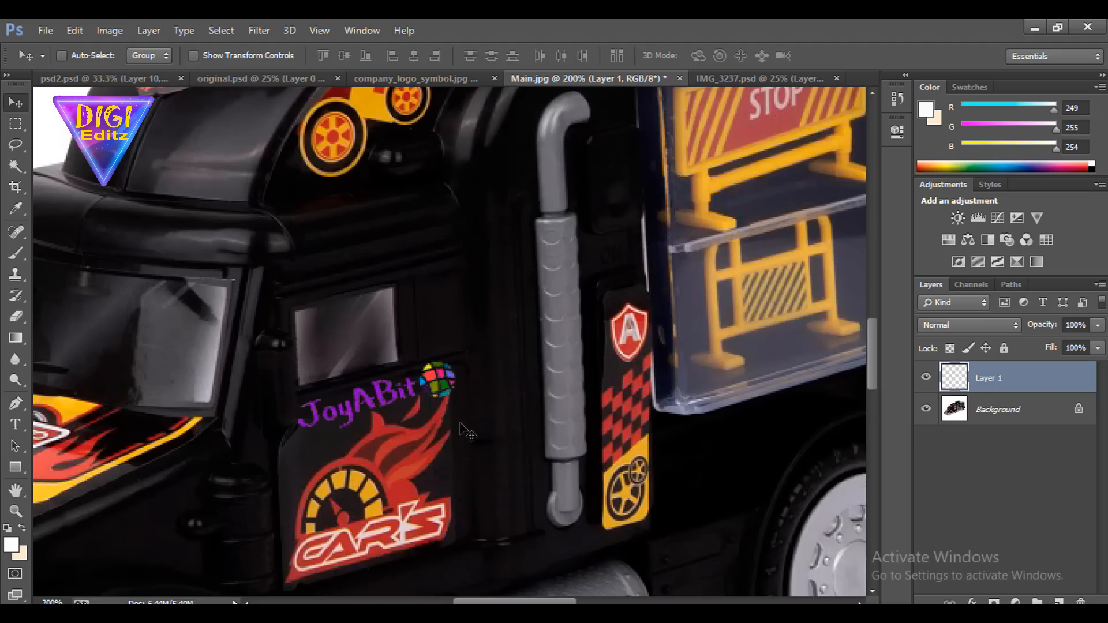
Rotate the JoyABit logo on the door by about 2.5° and nudge it slightly sideways
{"action": "key", "text": "ctrl+t"}
{"action": "left_click_drag", "start_coordinate": [471, 426], "coordinate": [469, 431]}
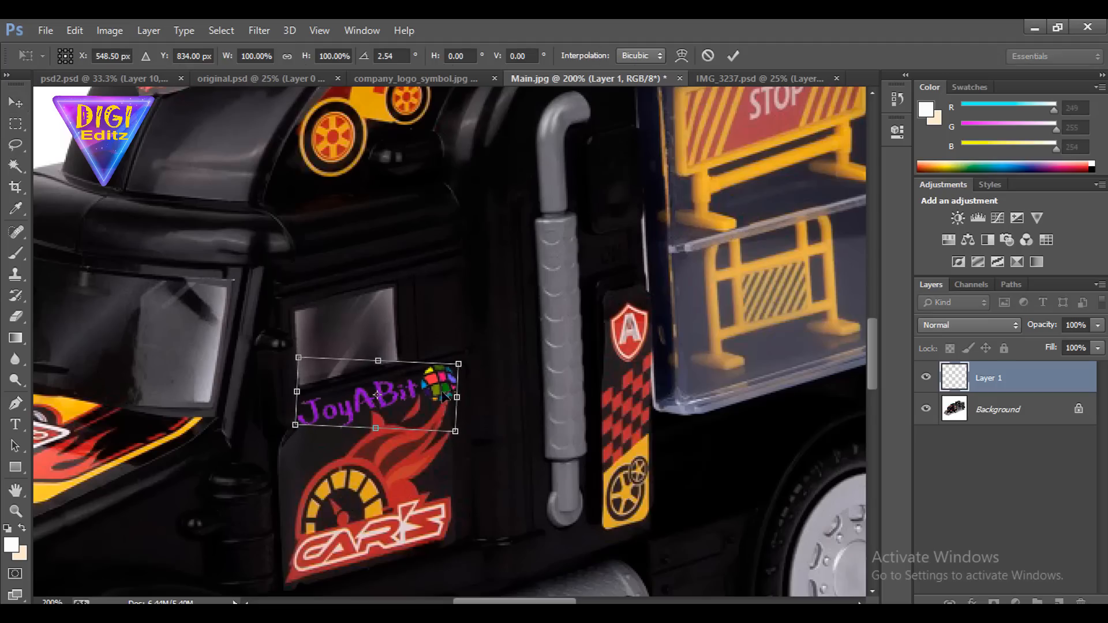
{"action": "mouse_move", "coordinate": [443, 395]}
{"action": "left_mouse_down"}
{"action": "mouse_move", "coordinate": [433, 391]}
{"action": "mouse_move", "coordinate": [432, 410]}
{"action": "mouse_move", "coordinate": [431, 397]}
{"action": "left_mouse_up"}
{"action": "key", "text": "Return"}
Examine the side of the truck's transparent trailer, from the cab to the rear wheel, and the cab door again
{"action": "left_click_drag", "start_coordinate": [501, 430], "coordinate": [294, 415]}
{"action": "left_click_drag", "start_coordinate": [362, 317], "coordinate": [299, 480]}
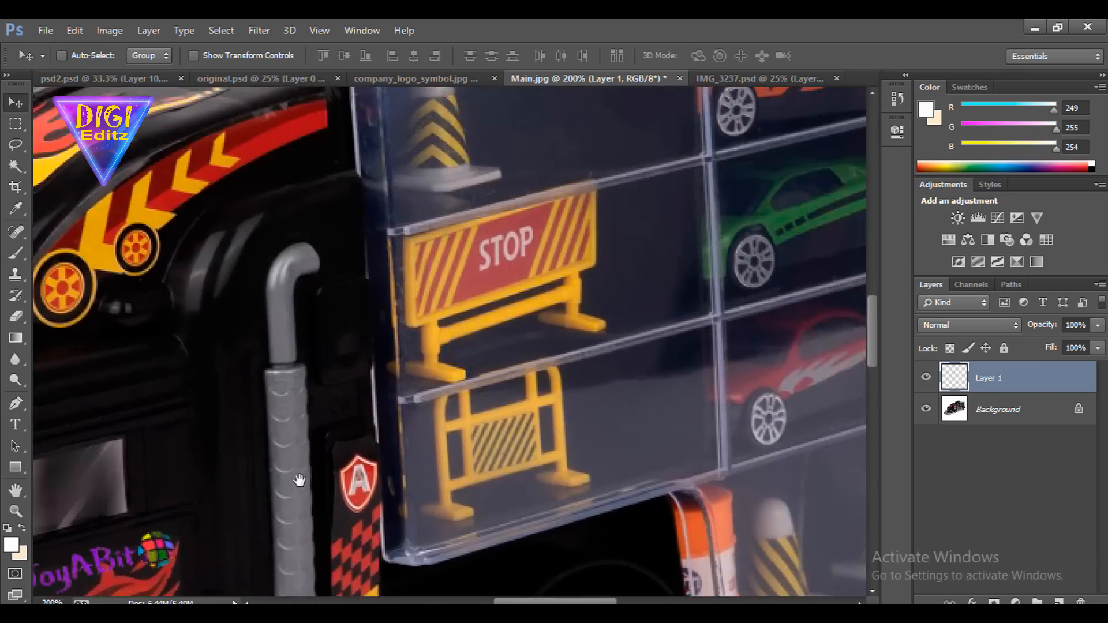
{"action": "left_click_drag", "start_coordinate": [412, 231], "coordinate": [204, 436]}
{"action": "left_click_drag", "start_coordinate": [654, 390], "coordinate": [234, 347]}
{"action": "left_click_drag", "start_coordinate": [341, 540], "coordinate": [404, 285]}
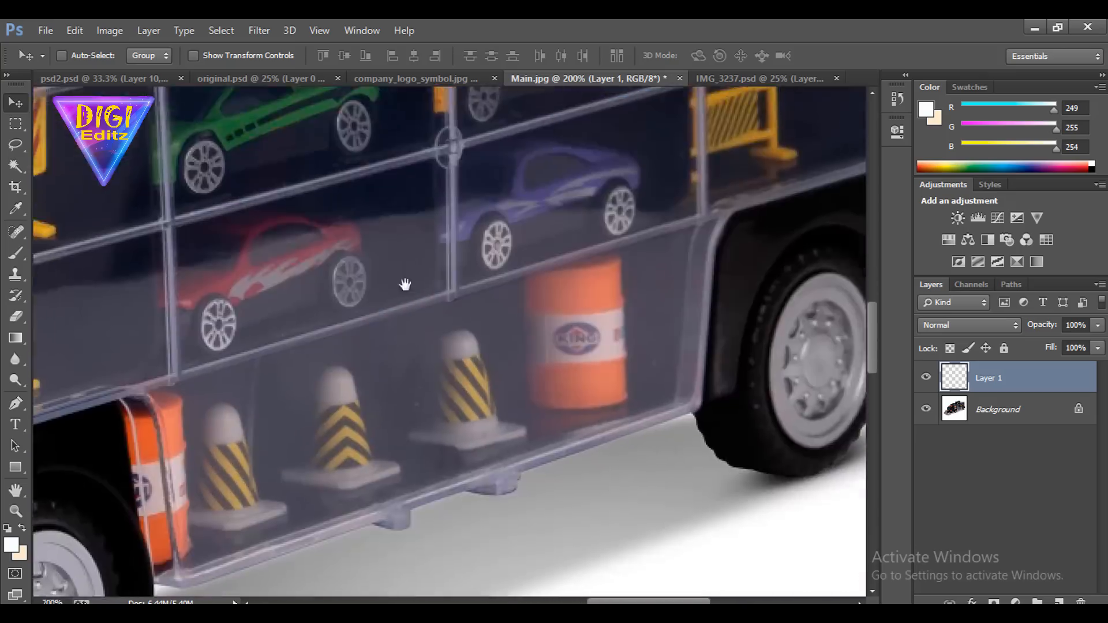
{"action": "left_click_drag", "start_coordinate": [190, 497], "coordinate": [554, 286]}
{"action": "left_click_drag", "start_coordinate": [296, 373], "coordinate": [444, 307]}
{"action": "left_click_drag", "start_coordinate": [275, 323], "coordinate": [726, 379]}
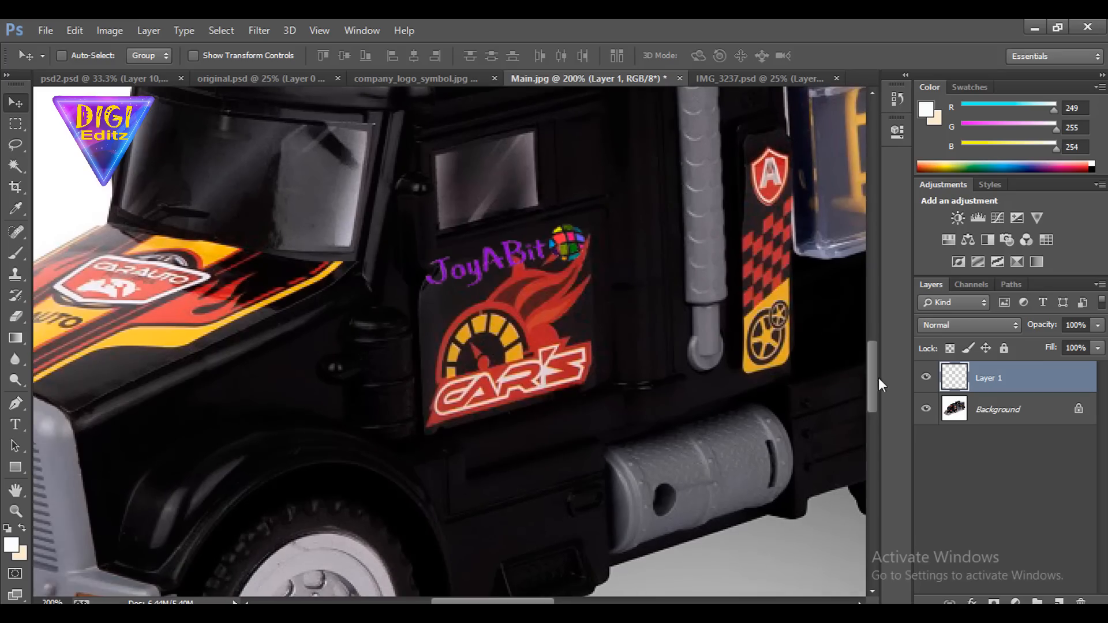
On the Background layer, trace the lower and right edges of the door's CAR'S sticker with the Pen tool, up to the flame tip
{"action": "left_click", "coordinate": [958, 406]}
{"action": "key", "text": "ctrl+plus"}
{"action": "key", "text": "ctrl+plus"}
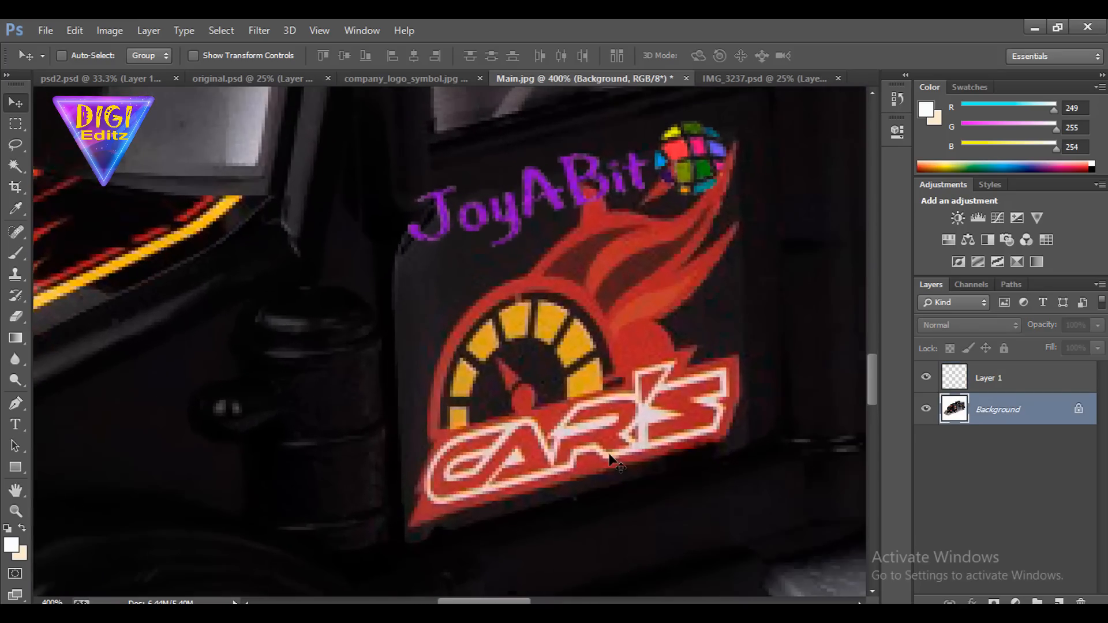
{"action": "left_click_drag", "start_coordinate": [600, 411], "coordinate": [591, 324]}
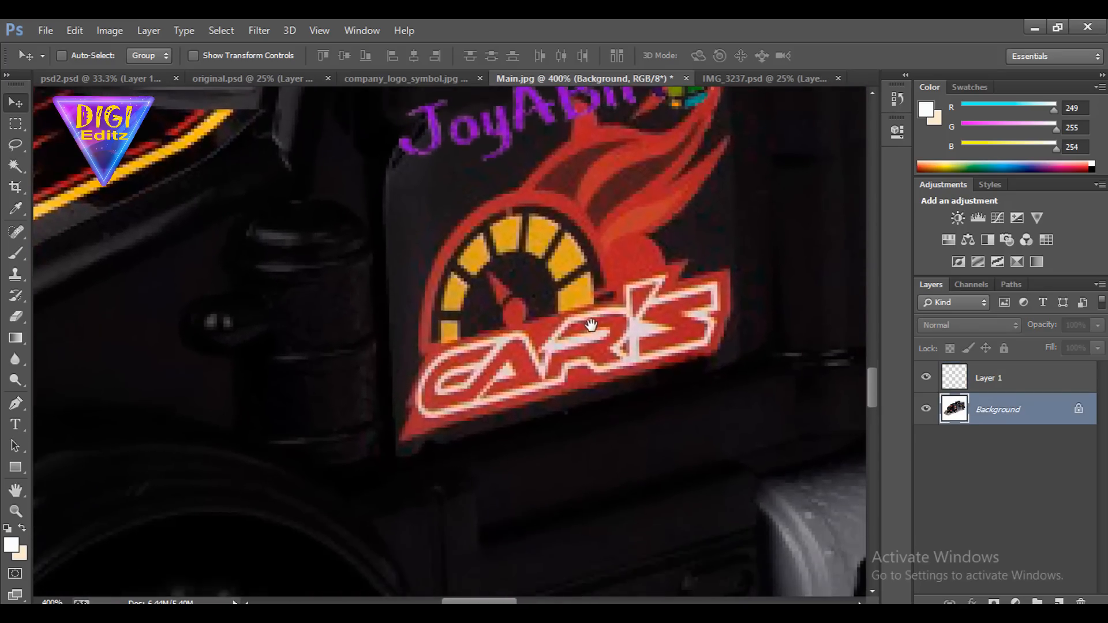
{"action": "left_click", "coordinate": [16, 403]}
{"action": "left_click", "coordinate": [402, 447]}
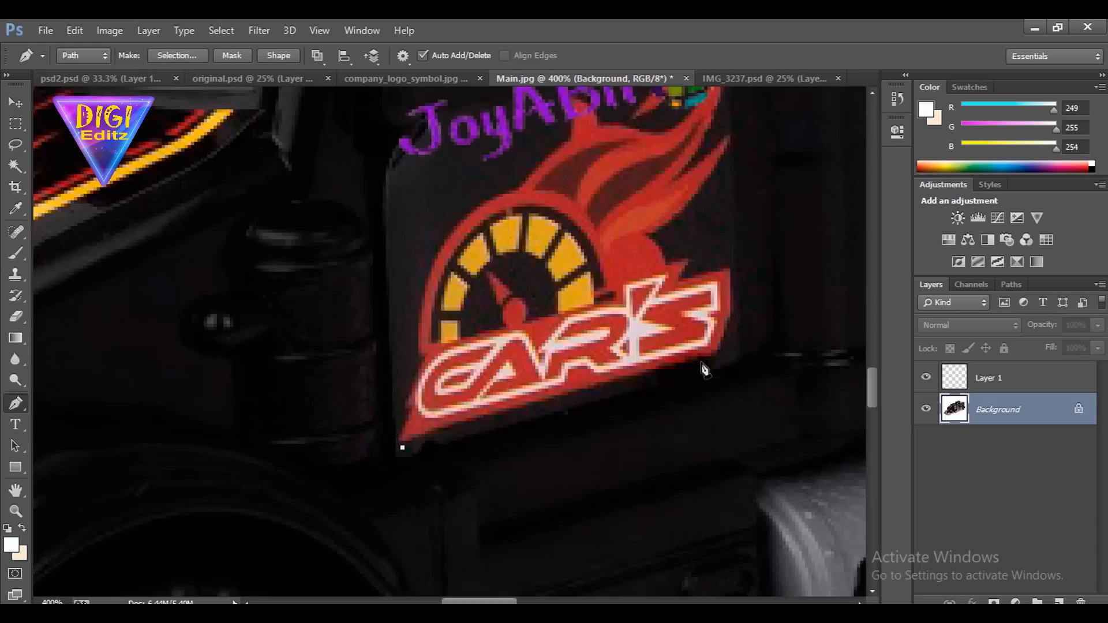
{"action": "left_click_drag", "start_coordinate": [698, 366], "coordinate": [719, 356]}
{"action": "left_click_drag", "start_coordinate": [736, 301], "coordinate": [660, 399]}
{"action": "left_click_drag", "start_coordinate": [661, 337], "coordinate": [662, 229]}
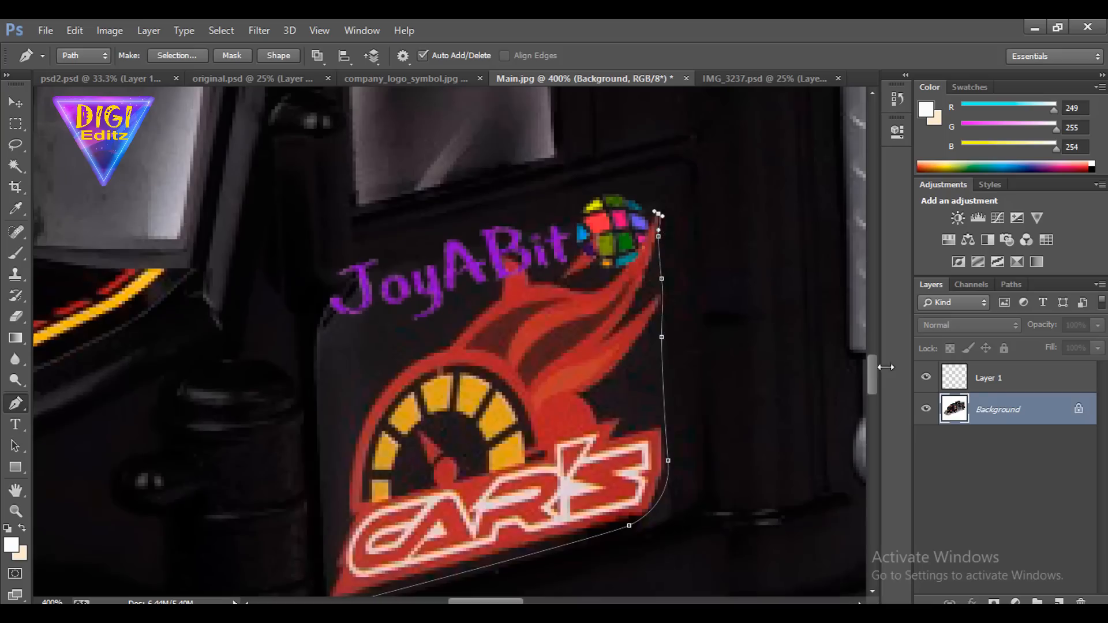
Hide the JoyABit logo layer, finish the pen outline around the flames and speedometer, and convert the closed path to a selection
{"action": "left_click", "coordinate": [925, 379]}
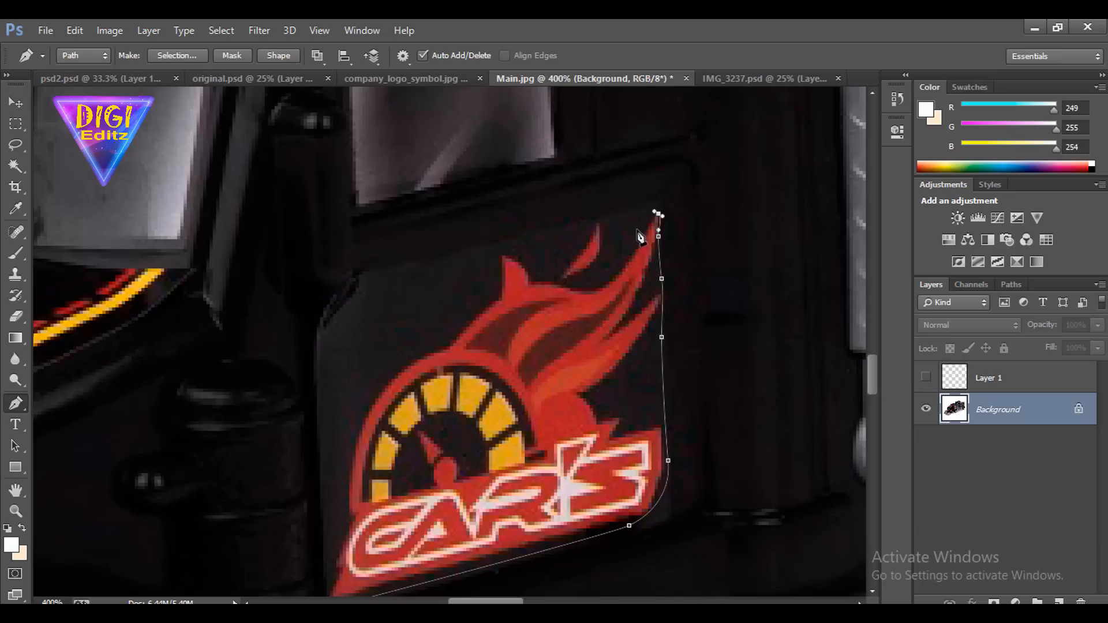
{"action": "left_click_drag", "start_coordinate": [633, 227], "coordinate": [472, 303]}
{"action": "left_click_drag", "start_coordinate": [453, 327], "coordinate": [362, 392]}
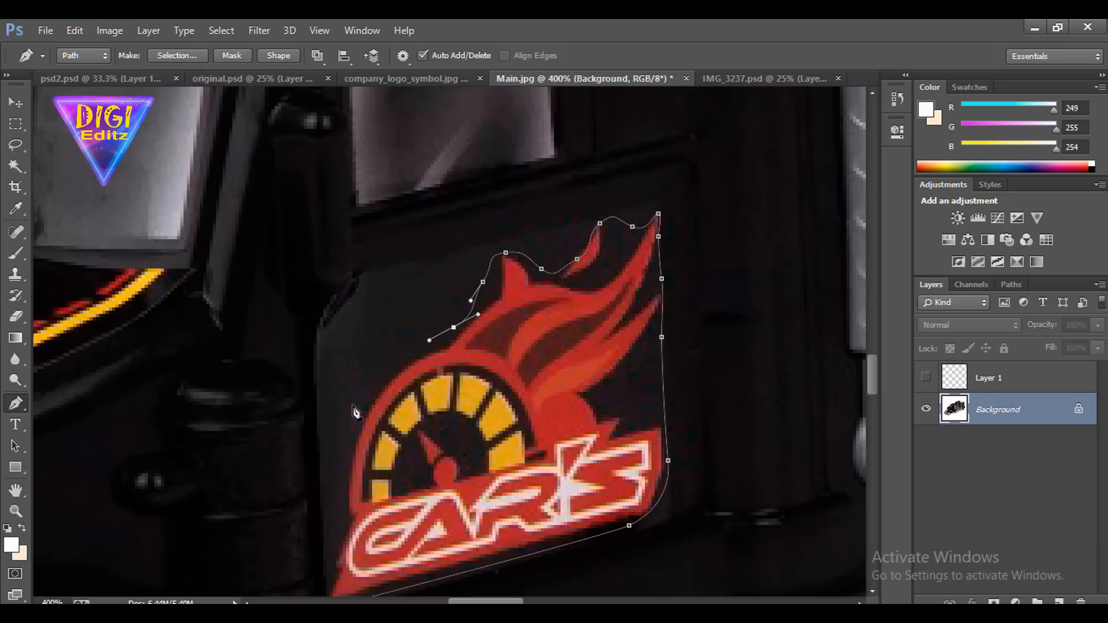
{"action": "left_click_drag", "start_coordinate": [344, 438], "coordinate": [385, 298]}
{"action": "left_click_drag", "start_coordinate": [363, 351], "coordinate": [365, 384]}
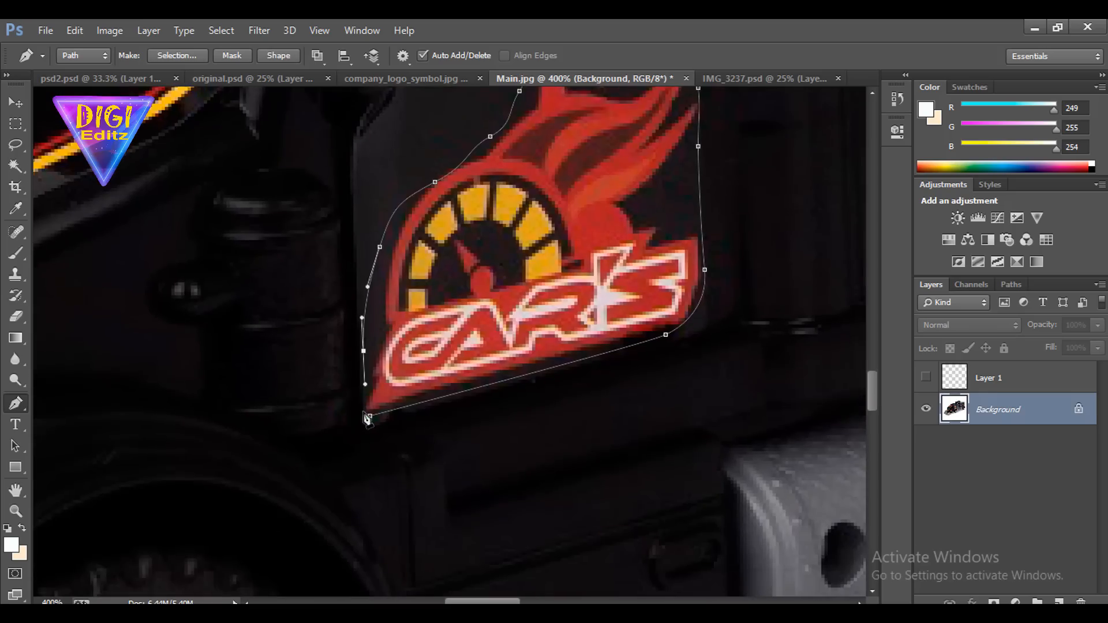
{"action": "left_click", "coordinate": [367, 413]}
{"action": "key", "text": "ctrl+Return"}
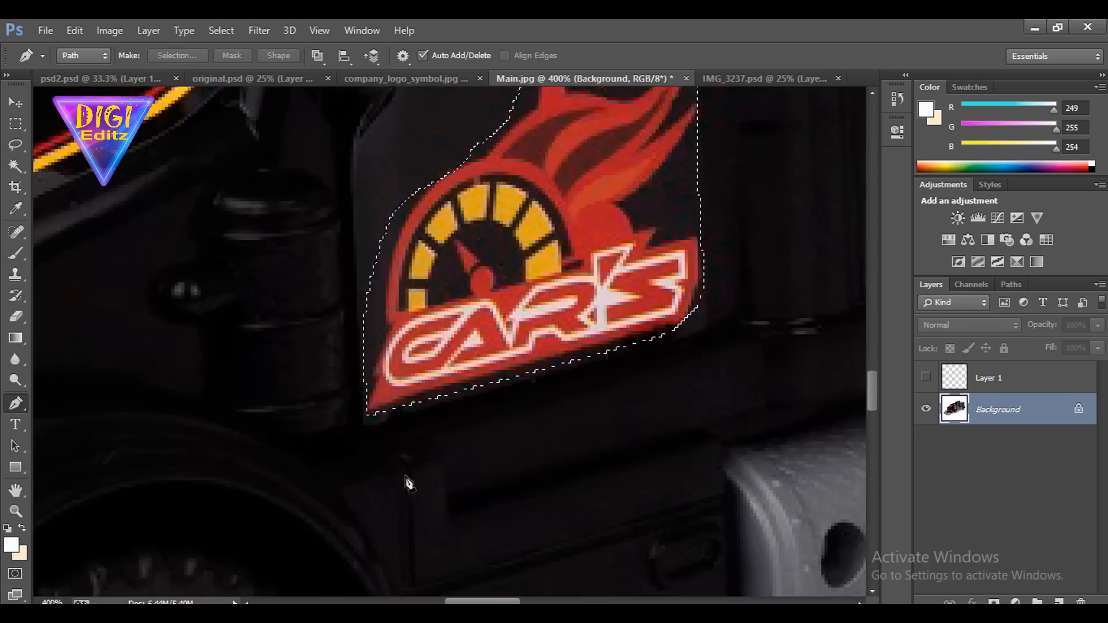
Feather the sticker selection by 0.1 pixels and copy it to a new layer
{"action": "key", "text": "shift+F6"}
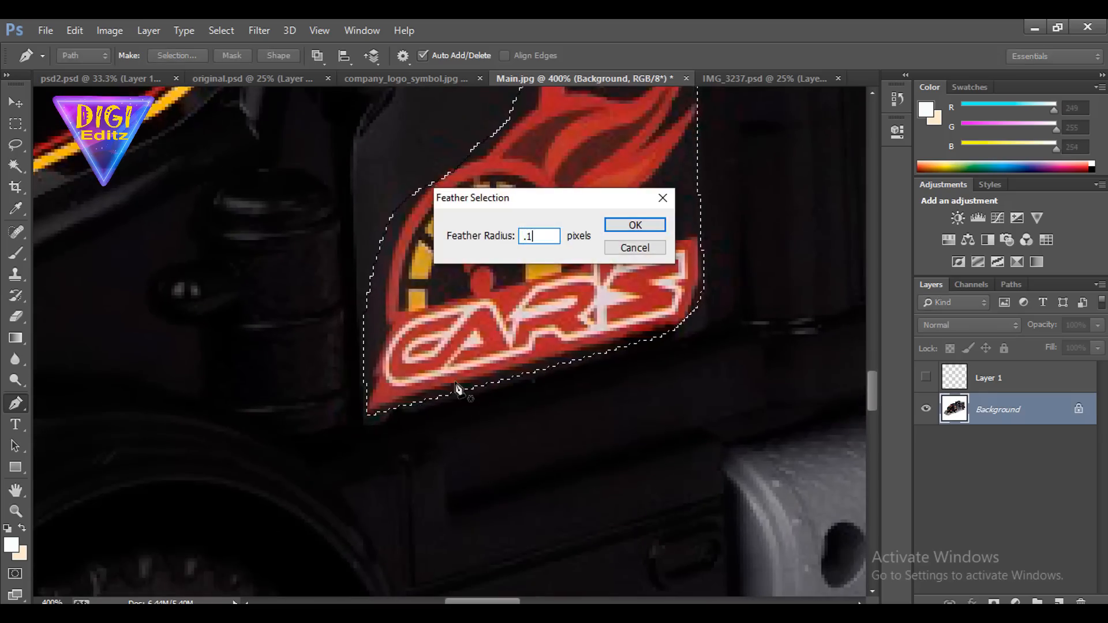
{"action": "key", "text": "Return"}
{"action": "scroll", "coordinate": [490, 398], "scroll_direction": "up", "scroll_amount": 3}
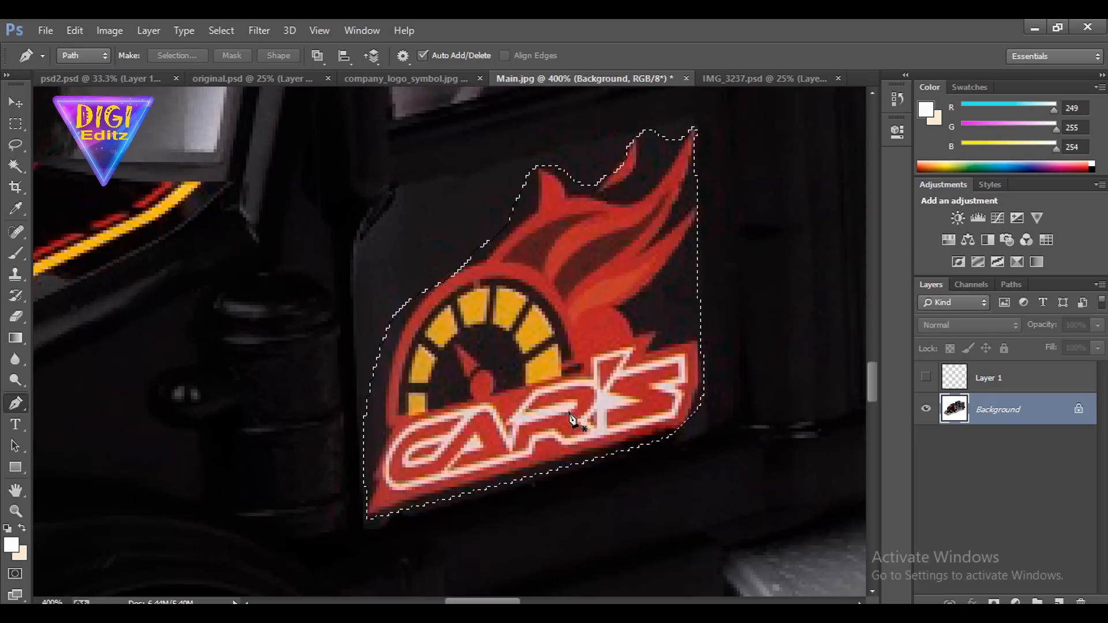
{"action": "key", "text": "ctrl+j"}
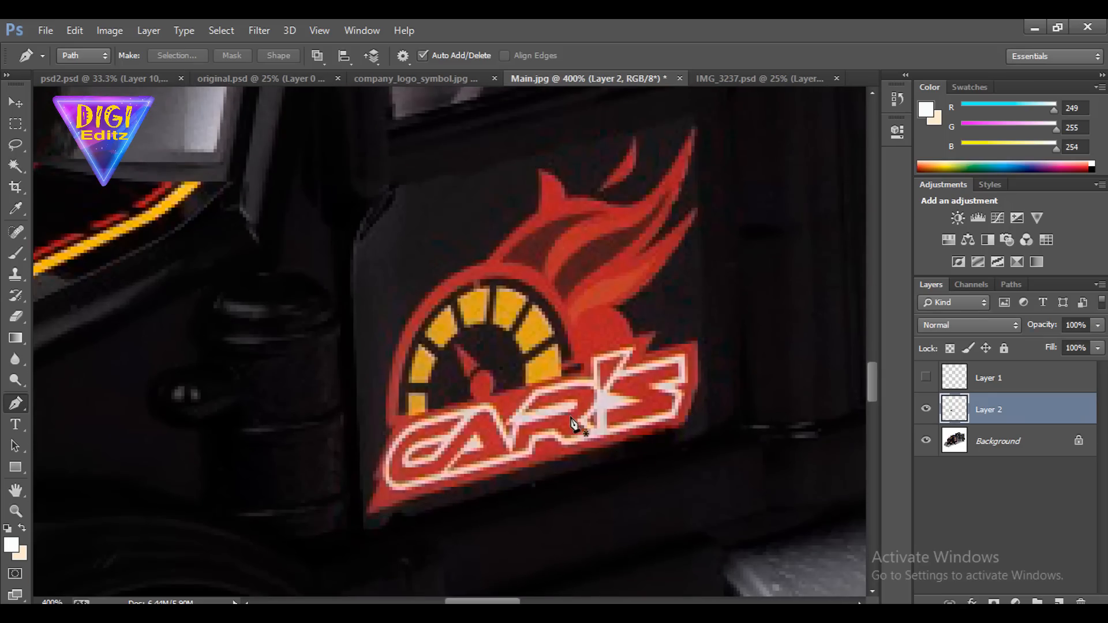
Scale the copied CAR'S sticker down to about 83% and move it up on the door
{"action": "key", "text": "ctrl+t"}
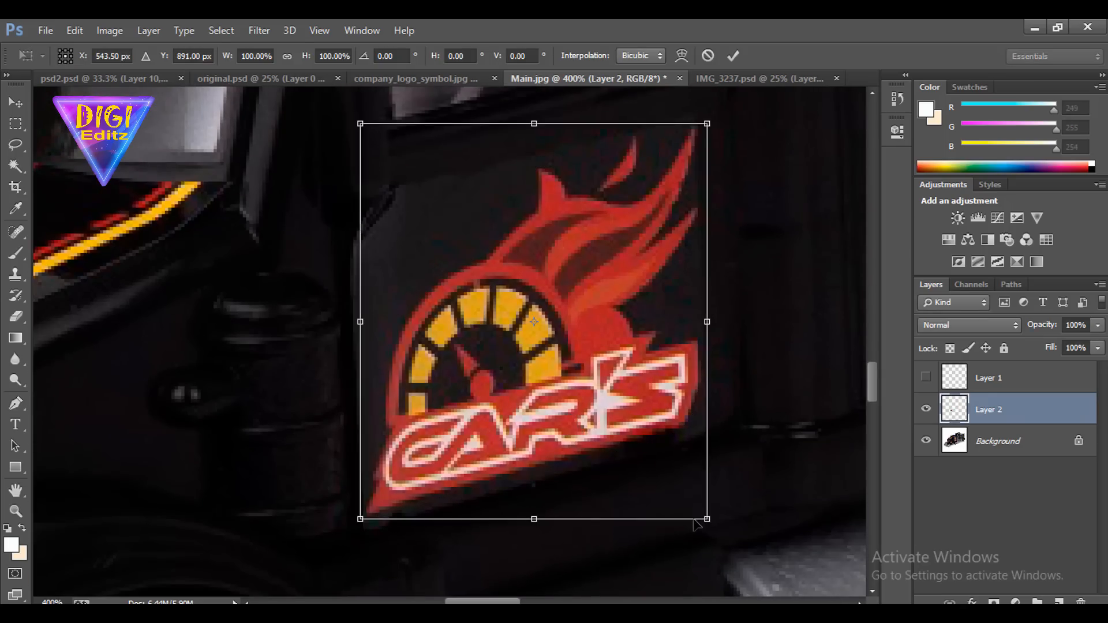
{"action": "left_click_drag", "start_coordinate": [707, 518], "coordinate": [672, 490]}
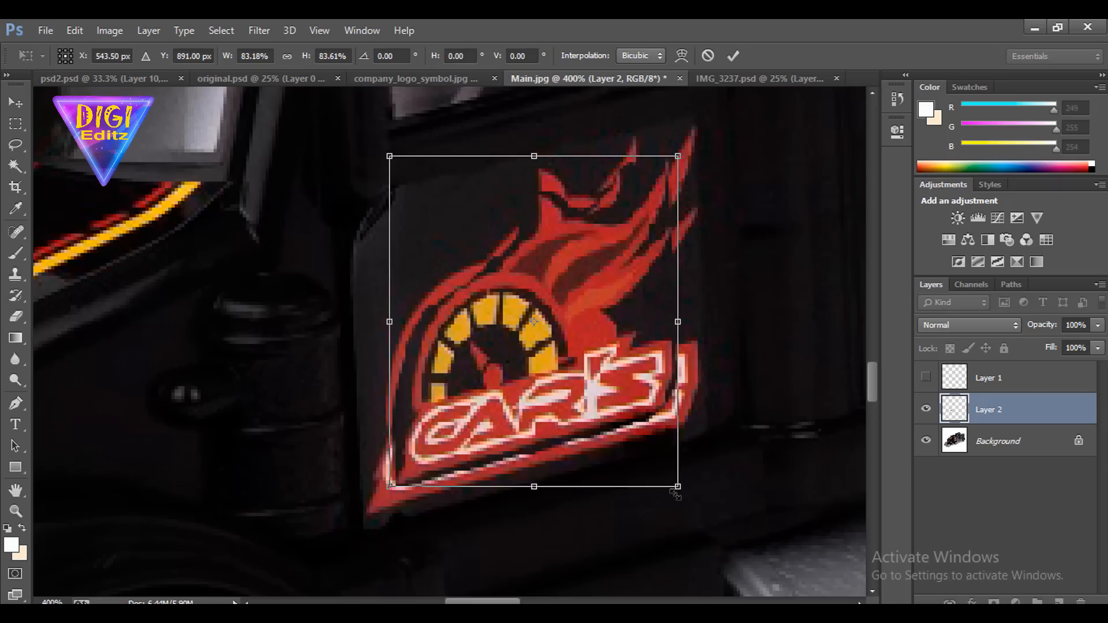
{"action": "key", "text": "p"}
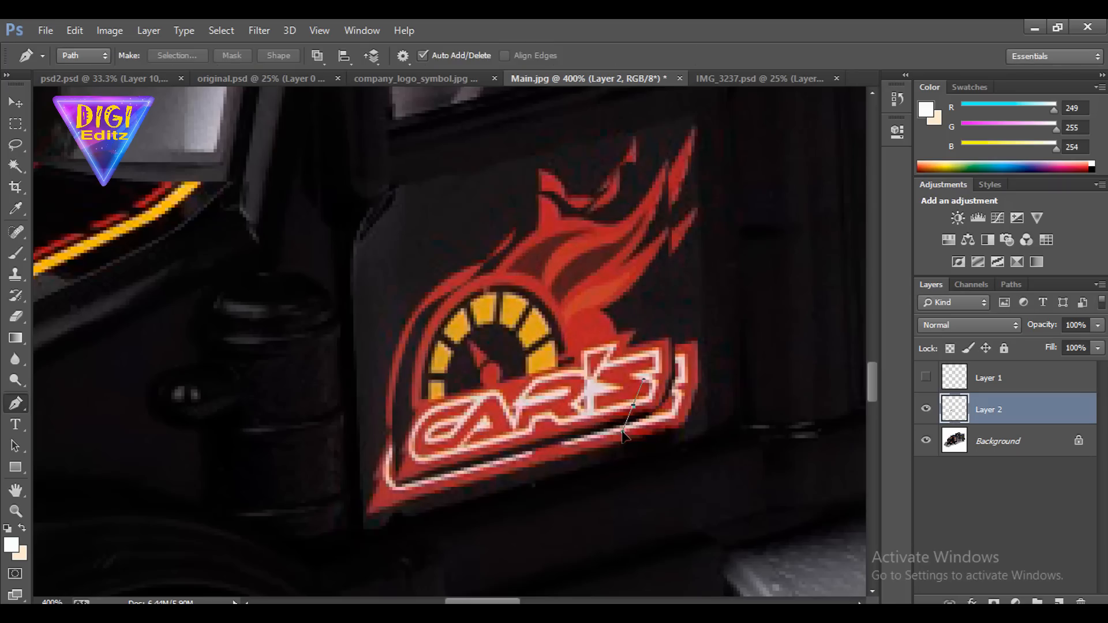
{"action": "left_click", "coordinate": [623, 432]}
{"action": "key", "text": "v"}
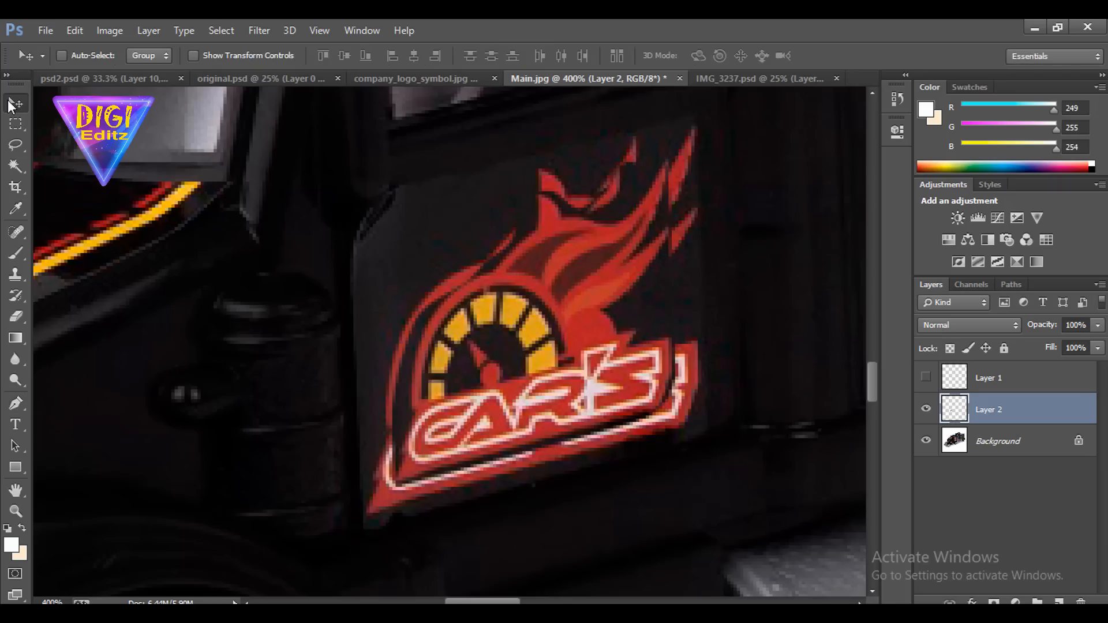
{"action": "left_click_drag", "start_coordinate": [573, 375], "coordinate": [563, 337]}
Add a new layer directly above the Background and trace the original sticker's lower, right and upper flame edges with the Pen tool
{"action": "left_click", "coordinate": [992, 441]}
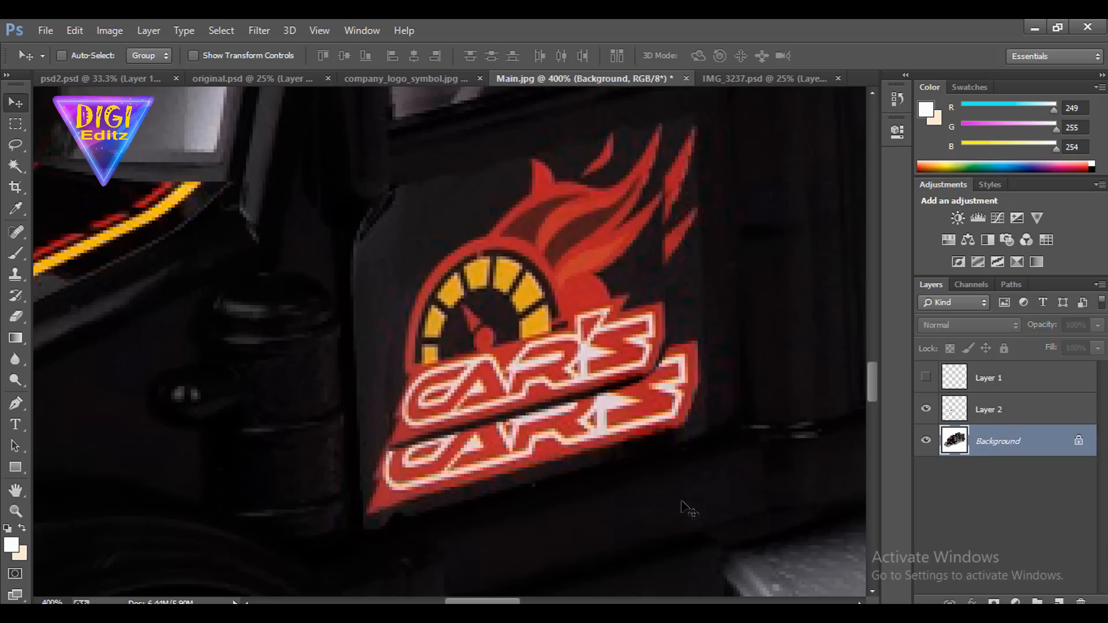
{"action": "scroll", "coordinate": [496, 538], "scroll_direction": "down", "scroll_amount": 1}
{"action": "left_click", "coordinate": [16, 406]}
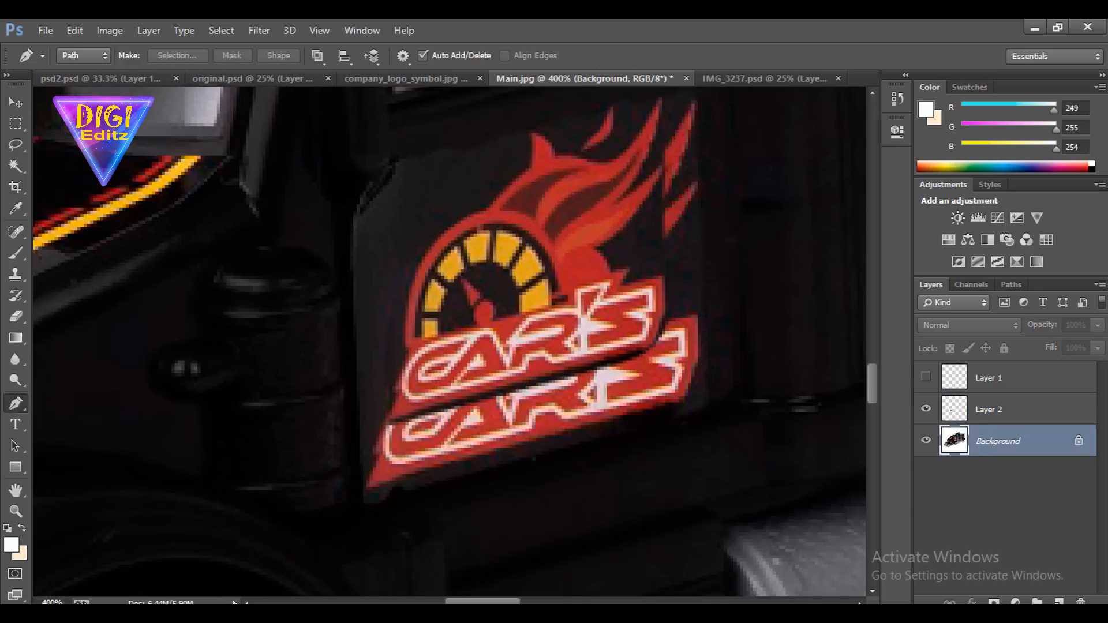
{"action": "left_click", "coordinate": [1059, 602]}
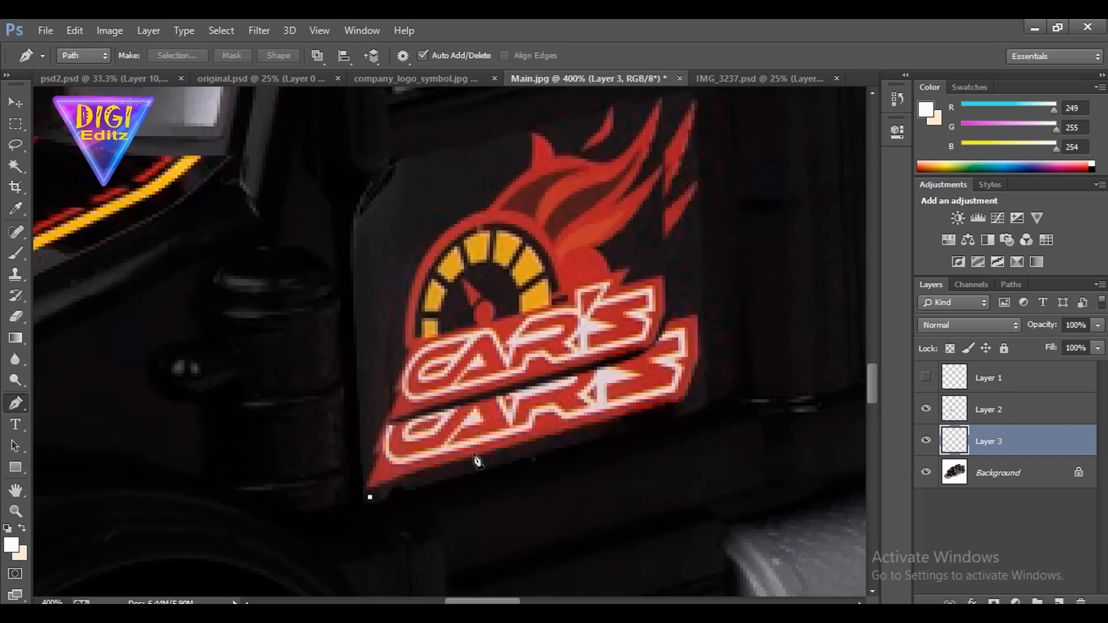
{"action": "left_click_drag", "start_coordinate": [626, 419], "coordinate": [660, 411]}
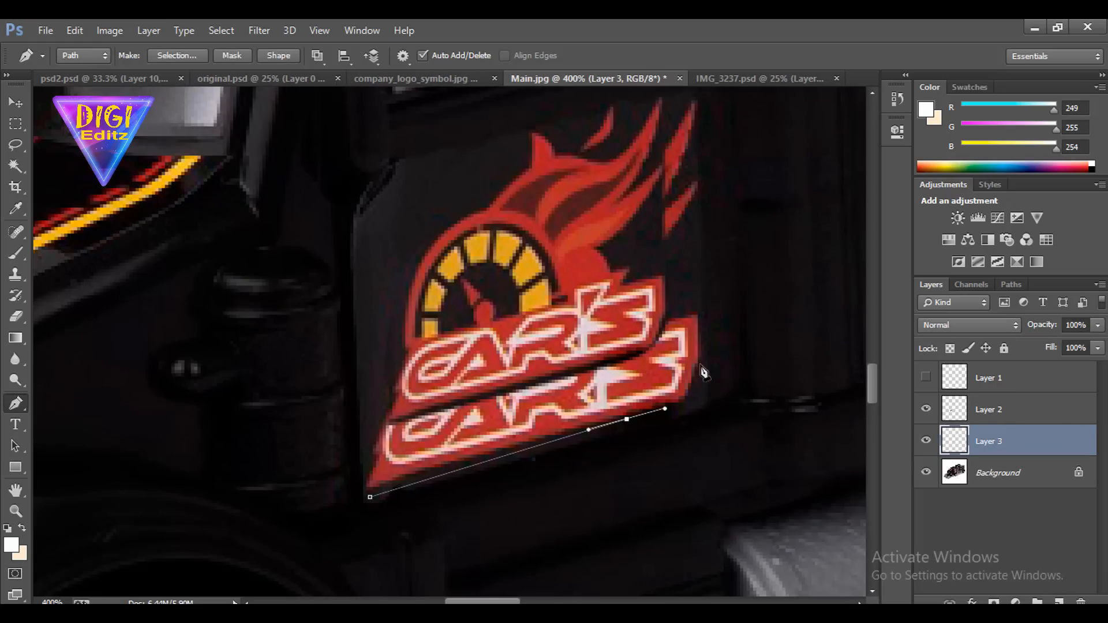
{"action": "left_click_drag", "start_coordinate": [700, 374], "coordinate": [702, 350]}
{"action": "scroll", "coordinate": [699, 281], "scroll_direction": "up", "scroll_amount": 3}
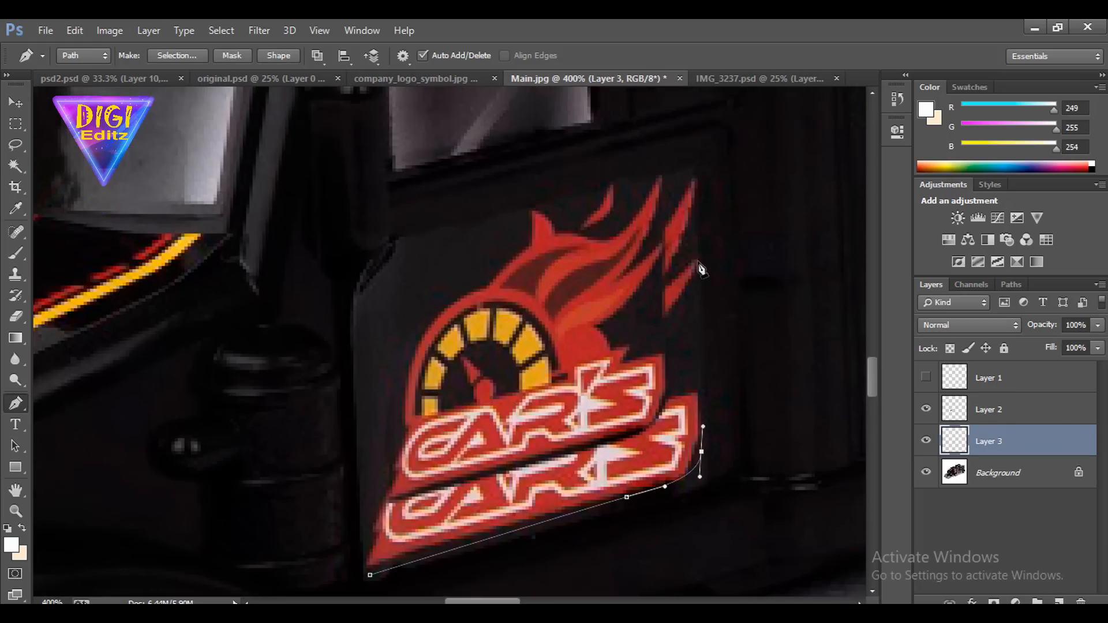
{"action": "left_click_drag", "start_coordinate": [698, 260], "coordinate": [701, 220]}
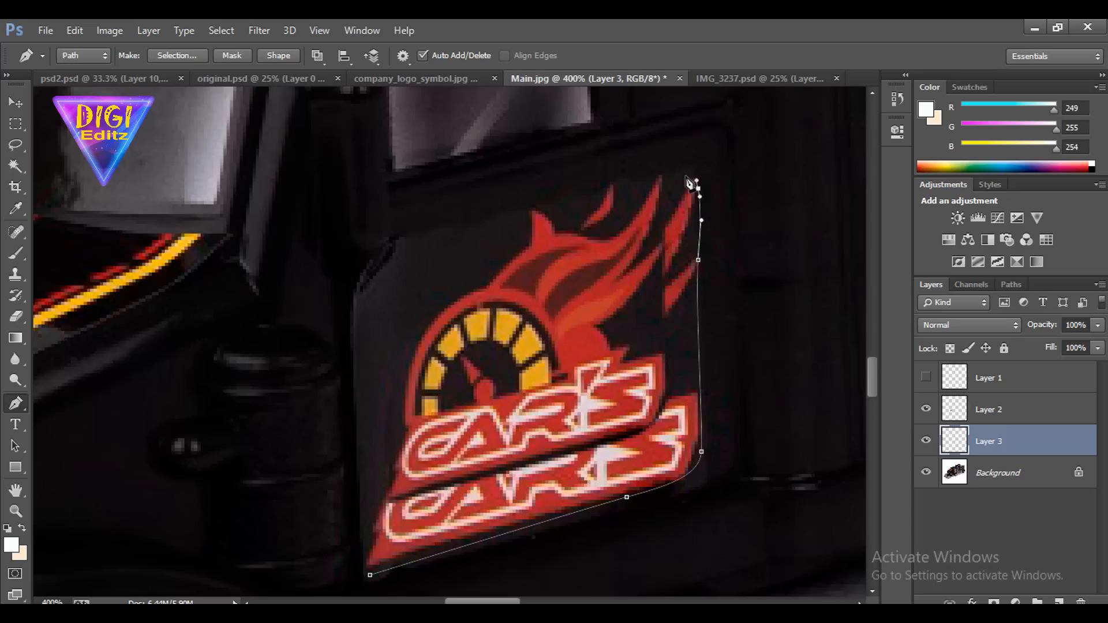
{"action": "left_click_drag", "start_coordinate": [695, 175], "coordinate": [704, 176]}
{"action": "left_click_drag", "start_coordinate": [611, 185], "coordinate": [578, 206]}
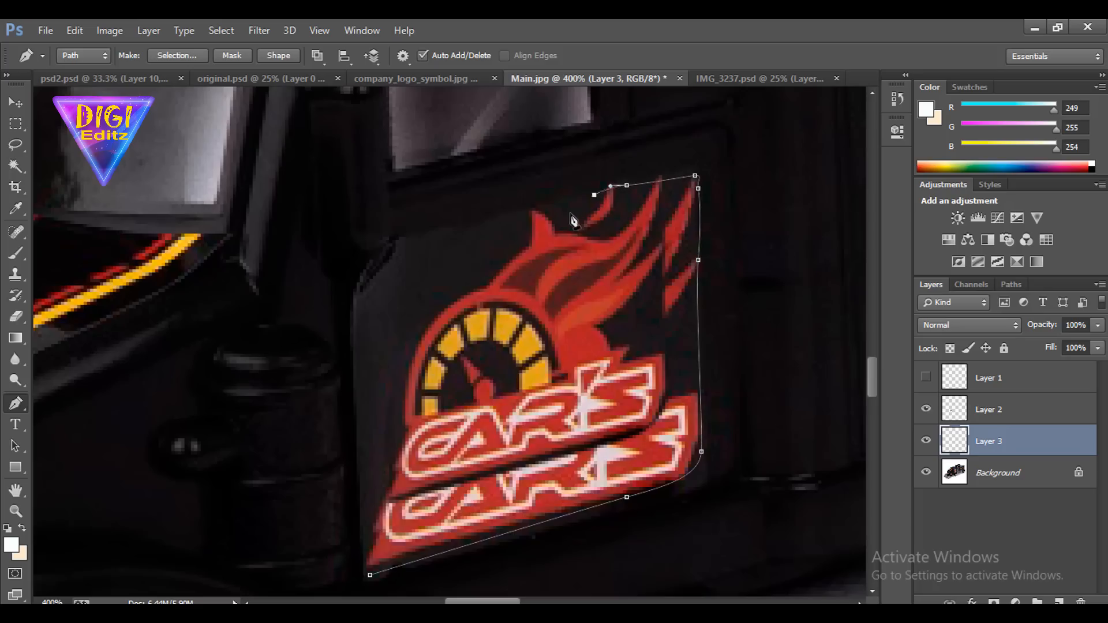
Complete the pen outline down the sticker's speedometer side to the lower corner and convert it to a selection
{"action": "left_click", "coordinate": [926, 409]}
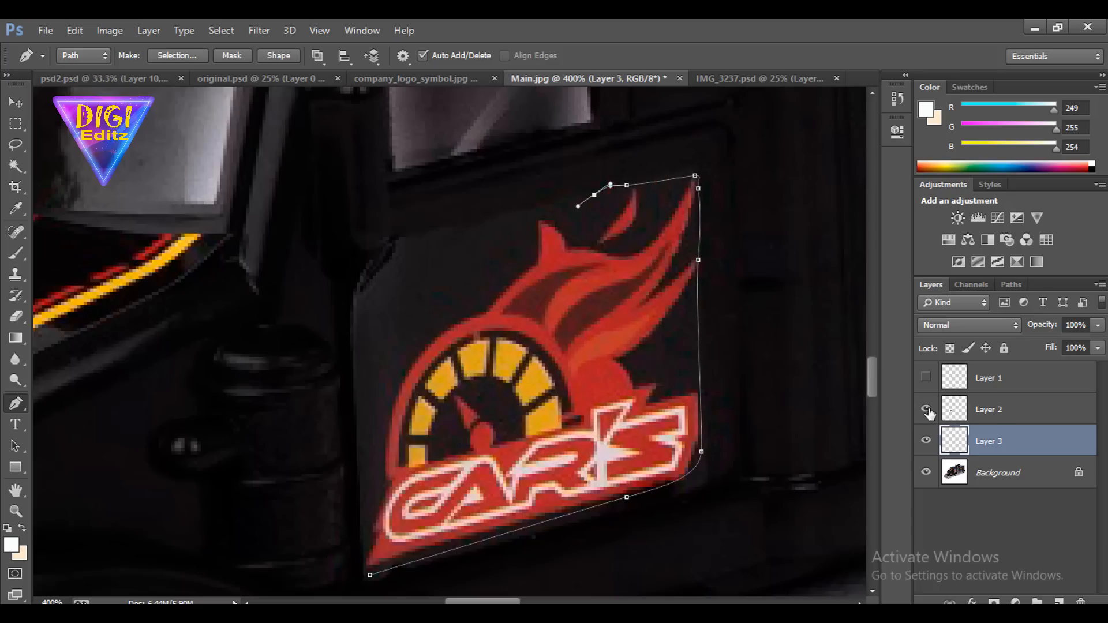
{"action": "left_click", "coordinate": [522, 224]}
{"action": "left_click", "coordinate": [451, 289]}
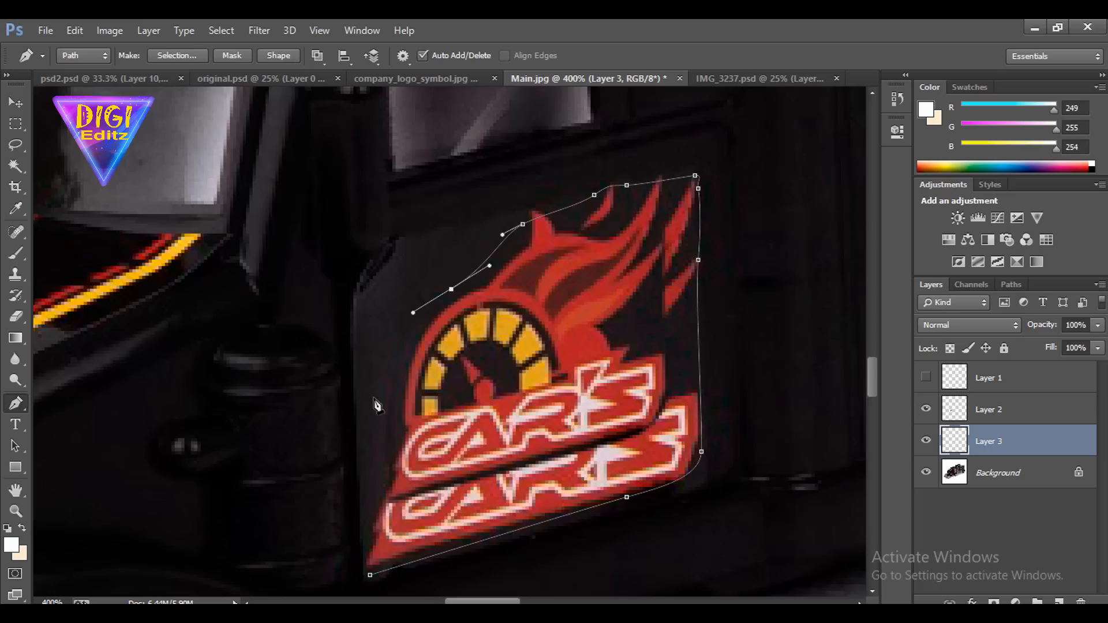
{"action": "left_click", "coordinate": [373, 406]}
{"action": "left_click_drag", "start_coordinate": [373, 468], "coordinate": [365, 534]}
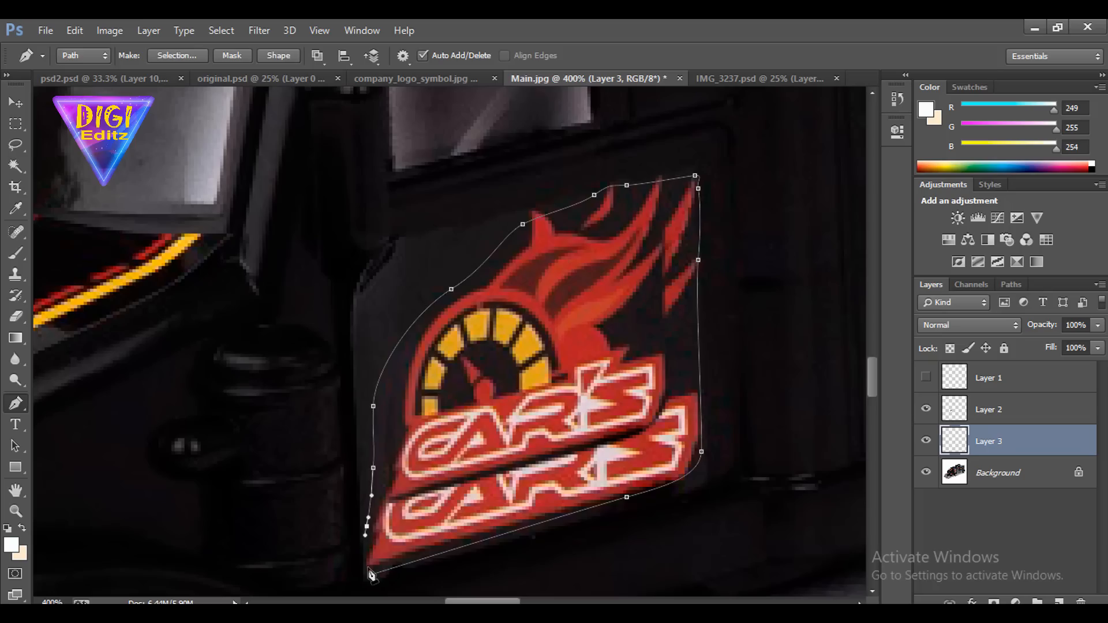
{"action": "left_click", "coordinate": [371, 574]}
{"action": "key", "text": "ctrl+Return"}
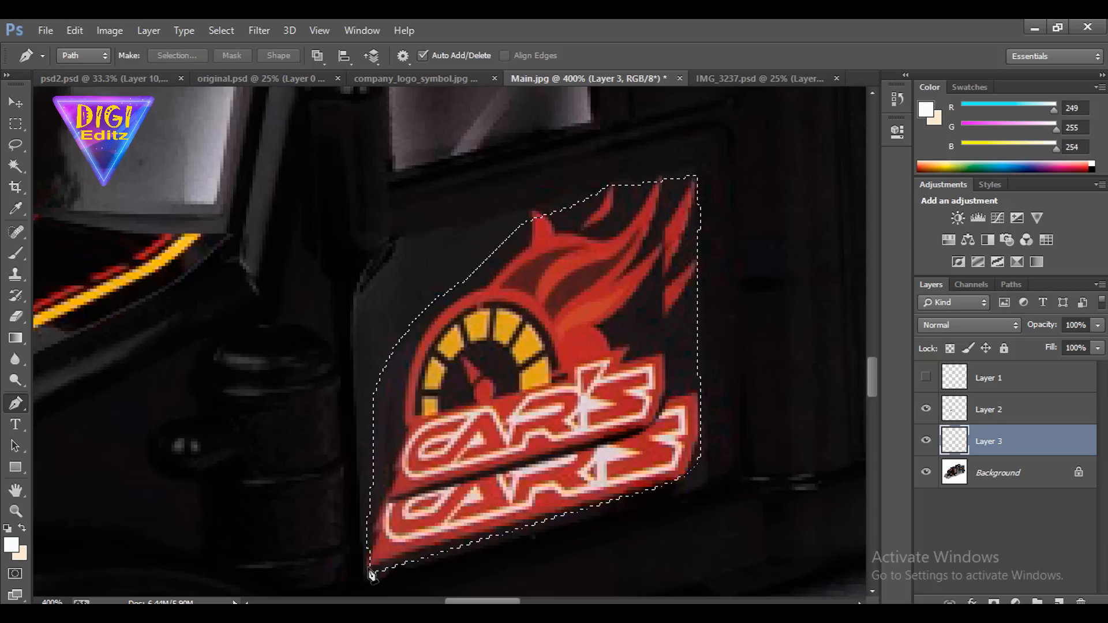
Fill the selection on the new layer with a dark brown background colour sampled from the image
{"action": "left_click", "coordinate": [19, 556]}
{"action": "left_click", "coordinate": [742, 421]}
{"action": "left_click", "coordinate": [1047, 240]}
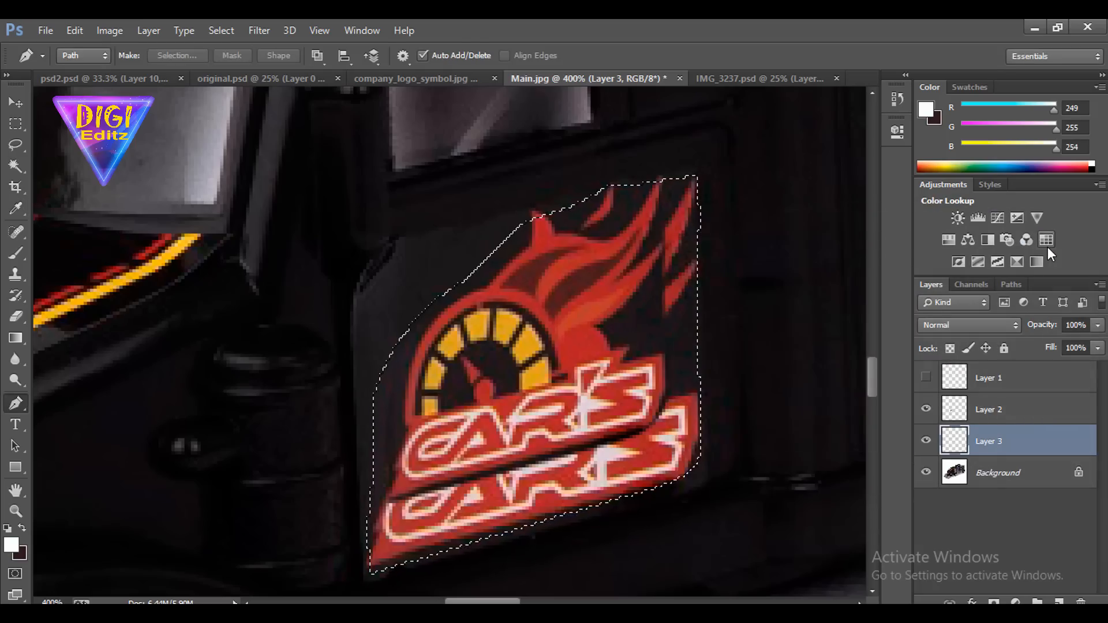
{"action": "key", "text": "ctrl+BackSpace"}
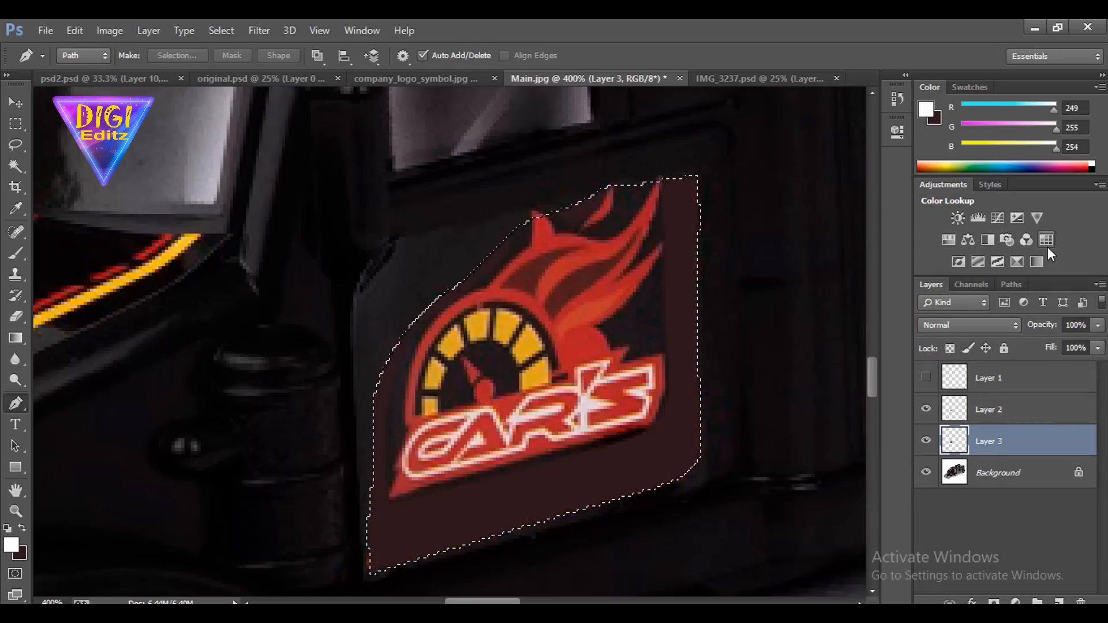
Change the background colour to #242225 sampled from the door, refill the selection with it, and deselect
{"action": "left_click", "coordinate": [20, 556]}
{"action": "left_click", "coordinate": [394, 316]}
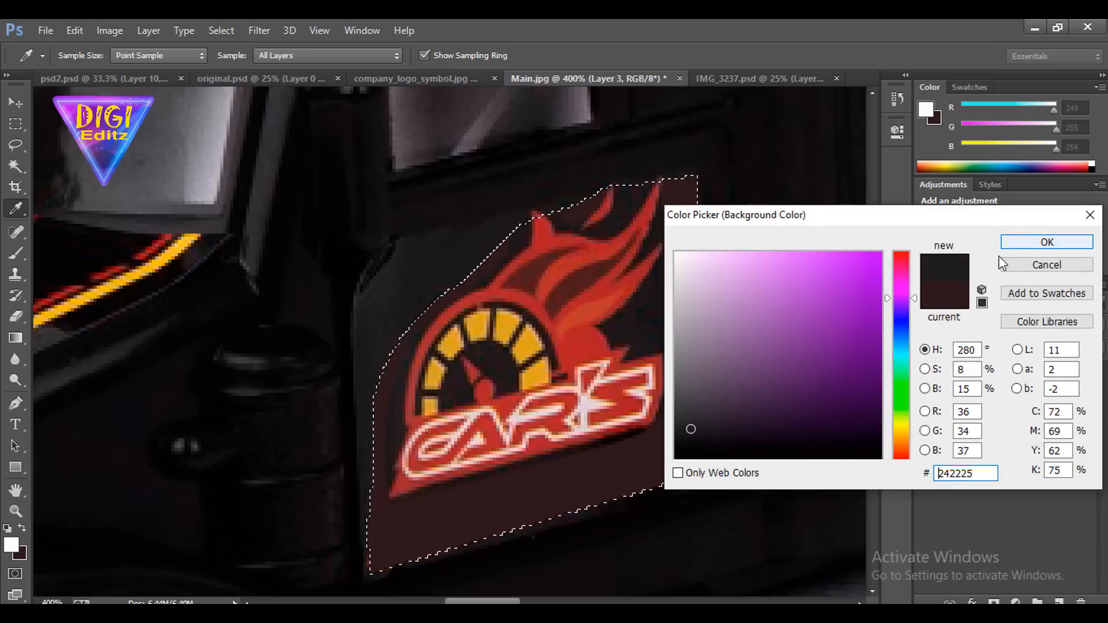
{"action": "left_click", "coordinate": [1047, 241]}
{"action": "key", "text": "p"}
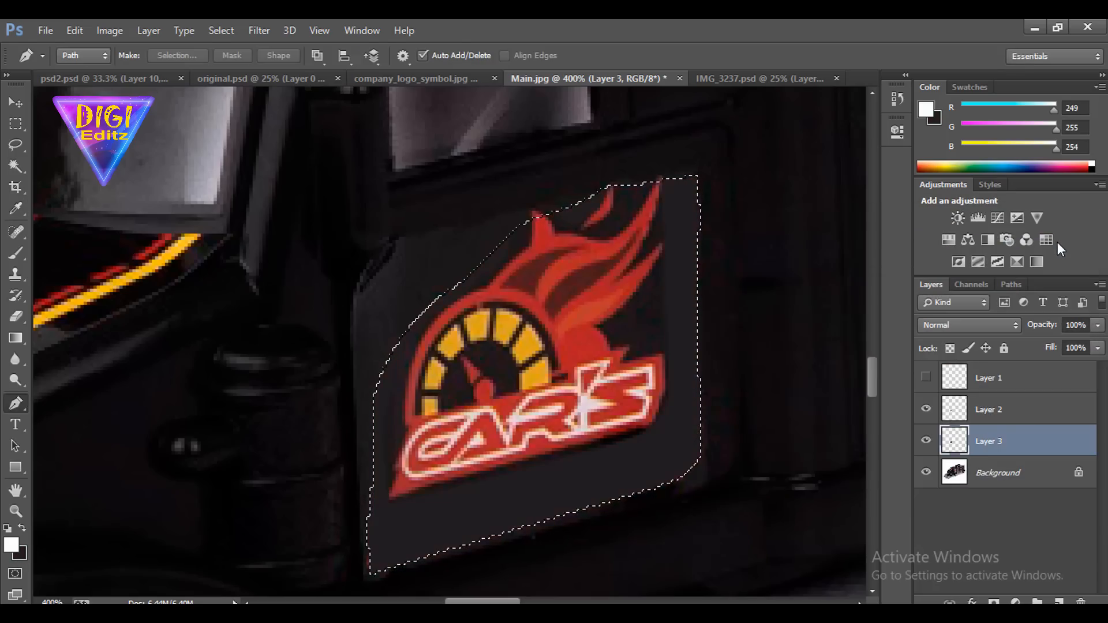
{"action": "left_click", "coordinate": [15, 123]}
{"action": "left_click", "coordinate": [583, 317]}
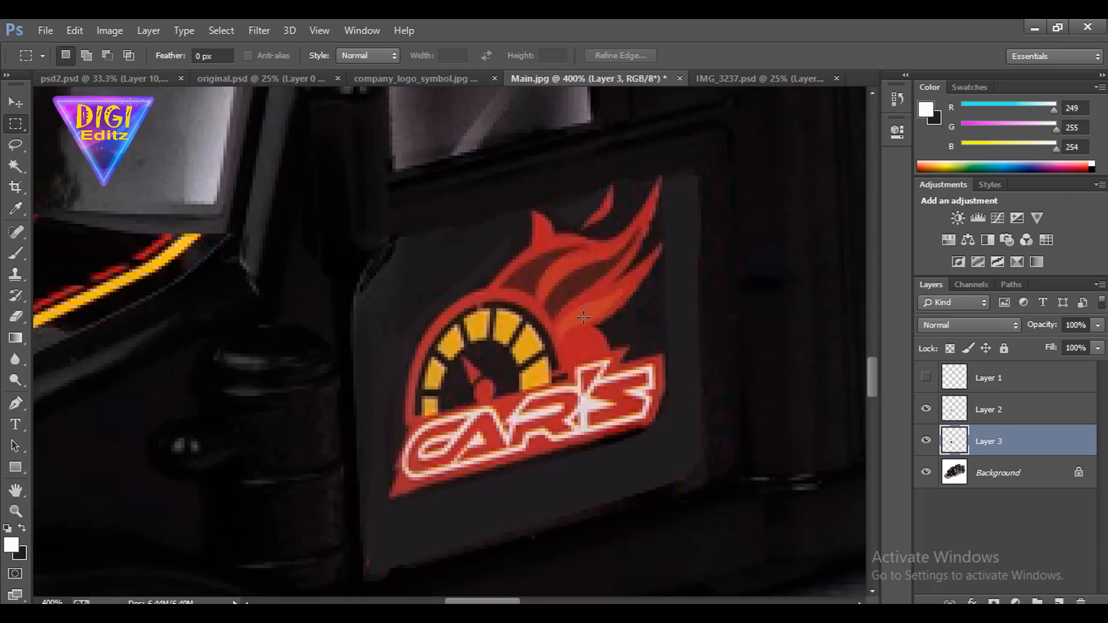
Select Layer 2, set the Eraser to 20 px, and lightly erase the dark patch edge beside the door sticker's flames
{"action": "left_click", "coordinate": [965, 404]}
{"action": "left_click", "coordinate": [926, 409]}
{"action": "left_click", "coordinate": [926, 409]}
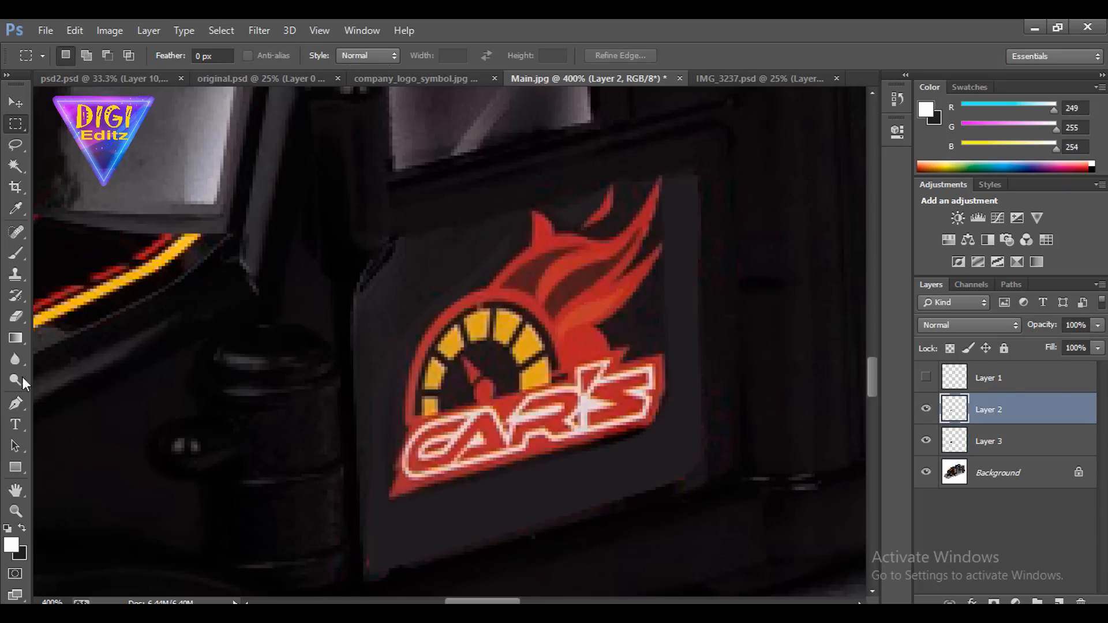
{"action": "left_click", "coordinate": [16, 316]}
{"action": "left_click", "coordinate": [75, 56]}
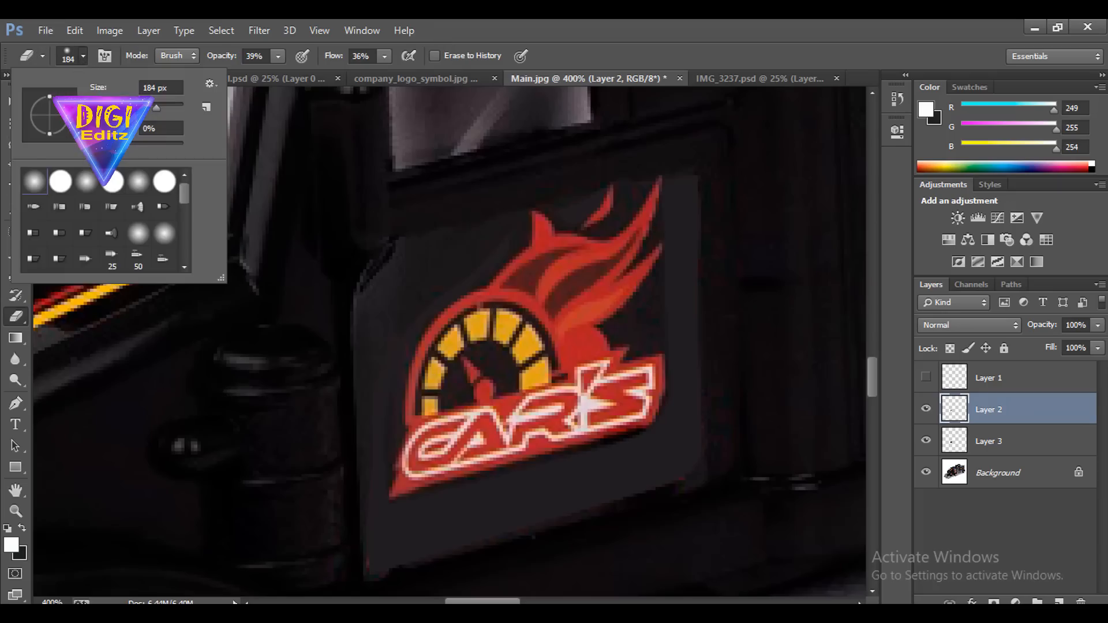
{"action": "left_click", "coordinate": [135, 106]}
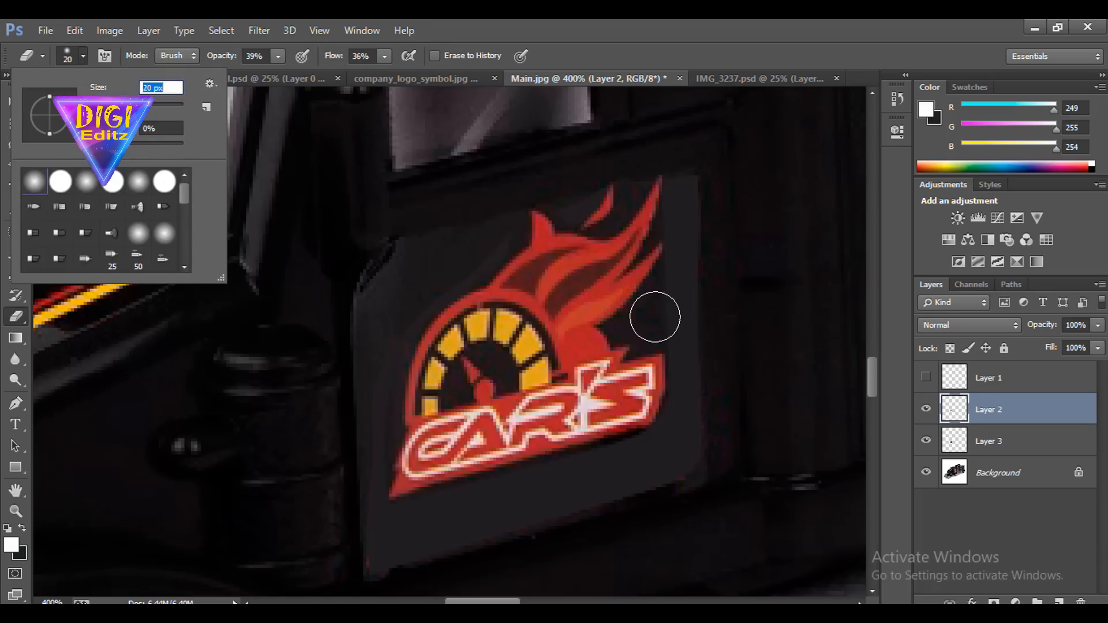
{"action": "left_click", "coordinate": [660, 324]}
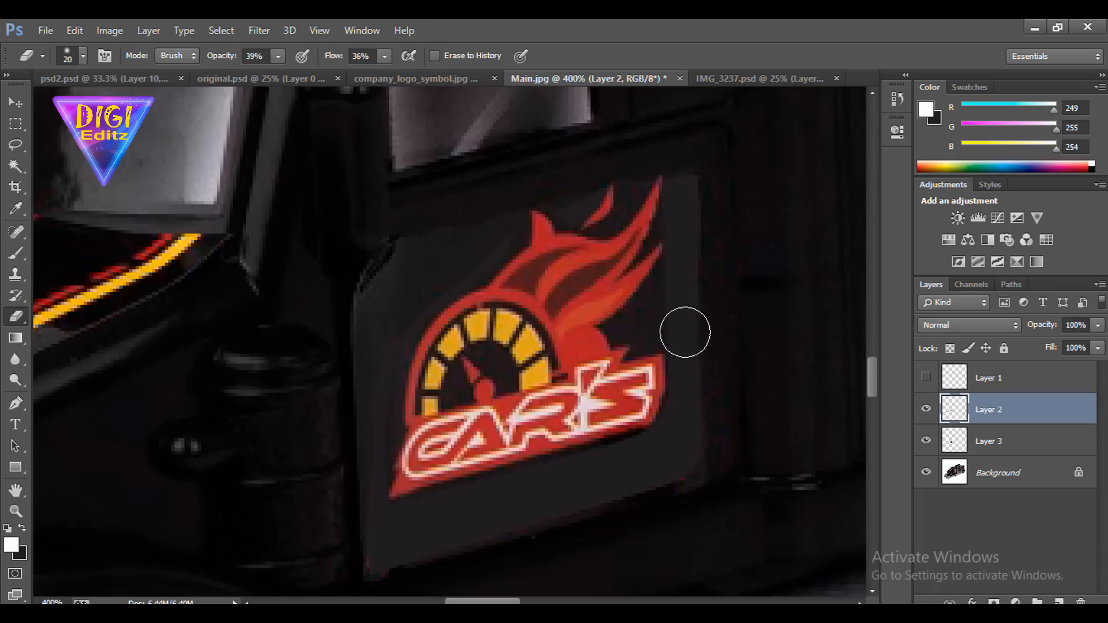
{"action": "left_click", "coordinate": [83, 56]}
{"action": "left_click", "coordinate": [635, 61]}
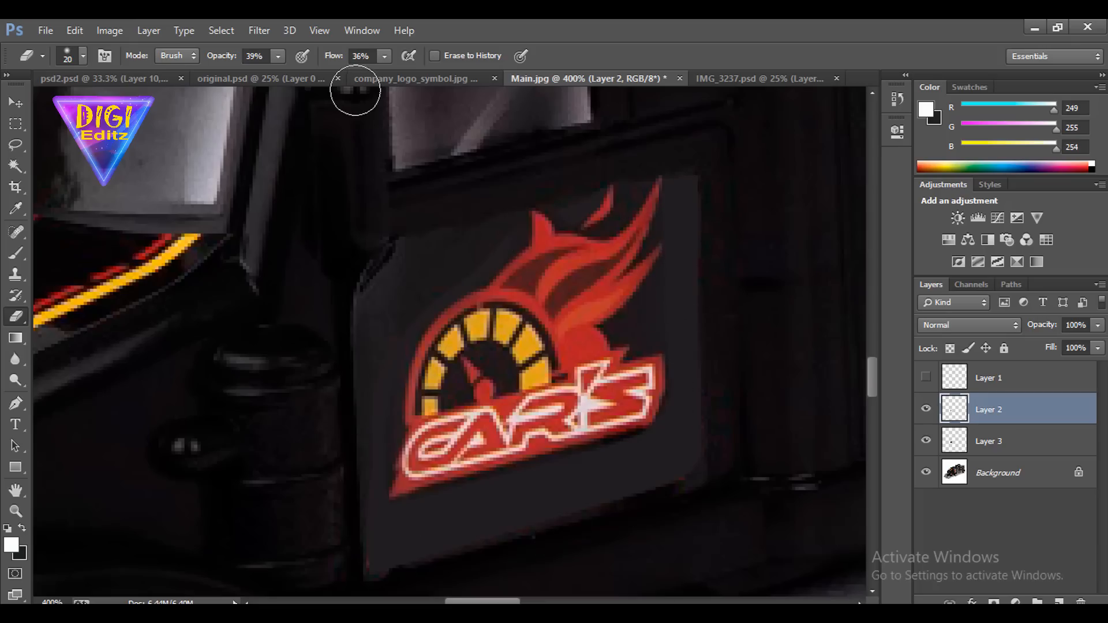
Copy the transparent JoyABit logo from company_logo_symbol.jpg into Main.jpg over the door sticker
{"action": "left_click", "coordinate": [390, 82]}
{"action": "left_click", "coordinate": [11, 101]}
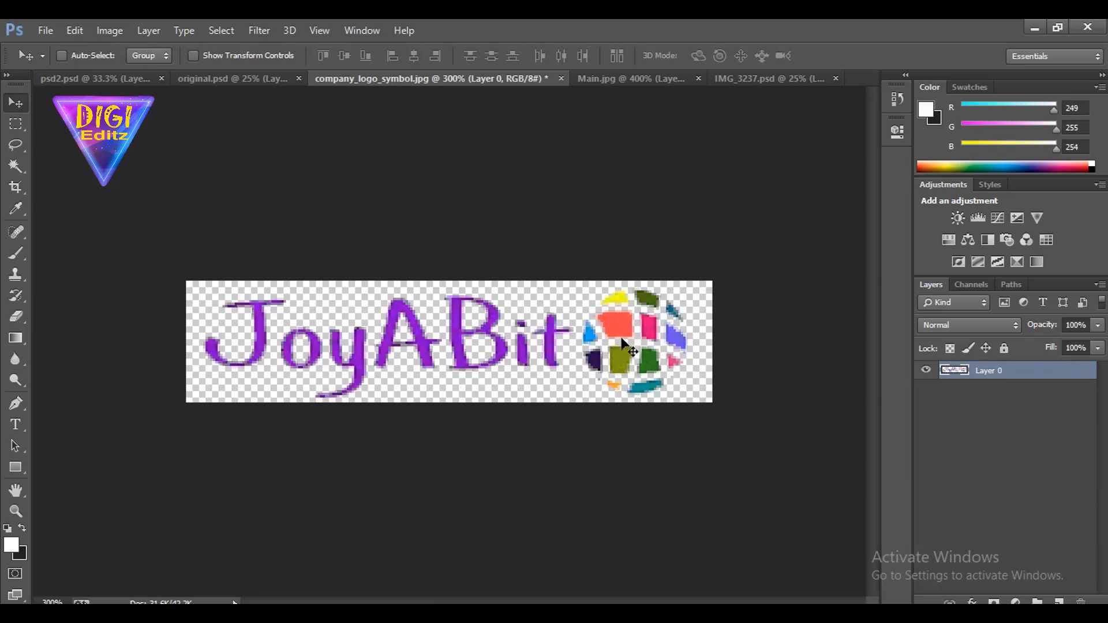
{"action": "left_click_drag", "start_coordinate": [628, 349], "coordinate": [564, 370]}
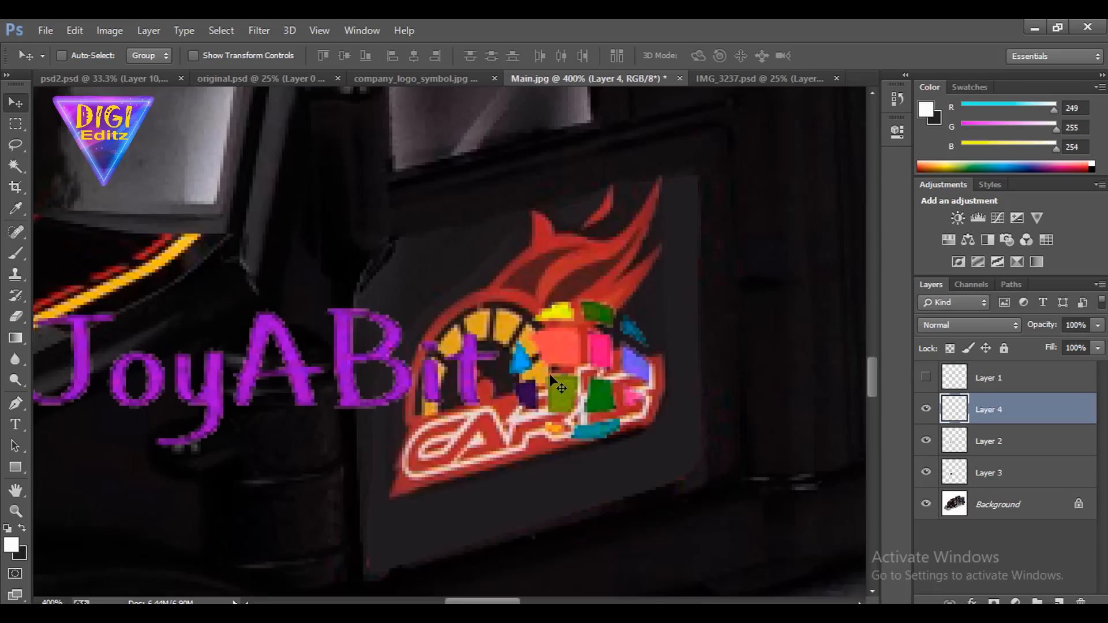
Scale the JoyABit logo to about 52%, rotate it to match the sticker's slant, and place it below the CAR'S lettering
{"action": "key", "text": "ctrl+t"}
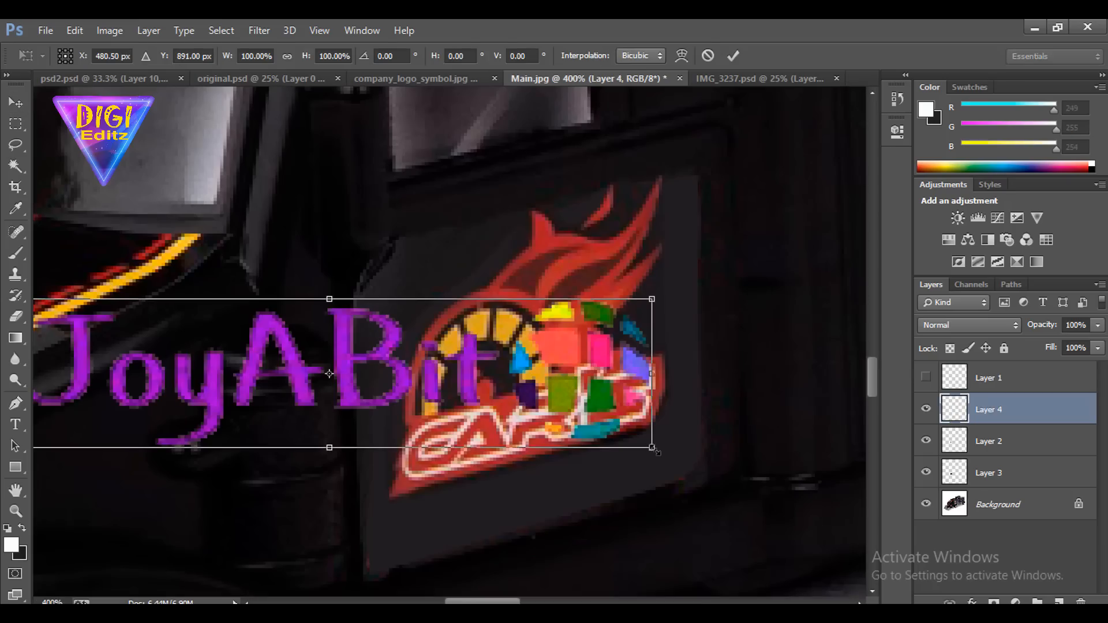
{"action": "left_click_drag", "start_coordinate": [655, 450], "coordinate": [631, 532]}
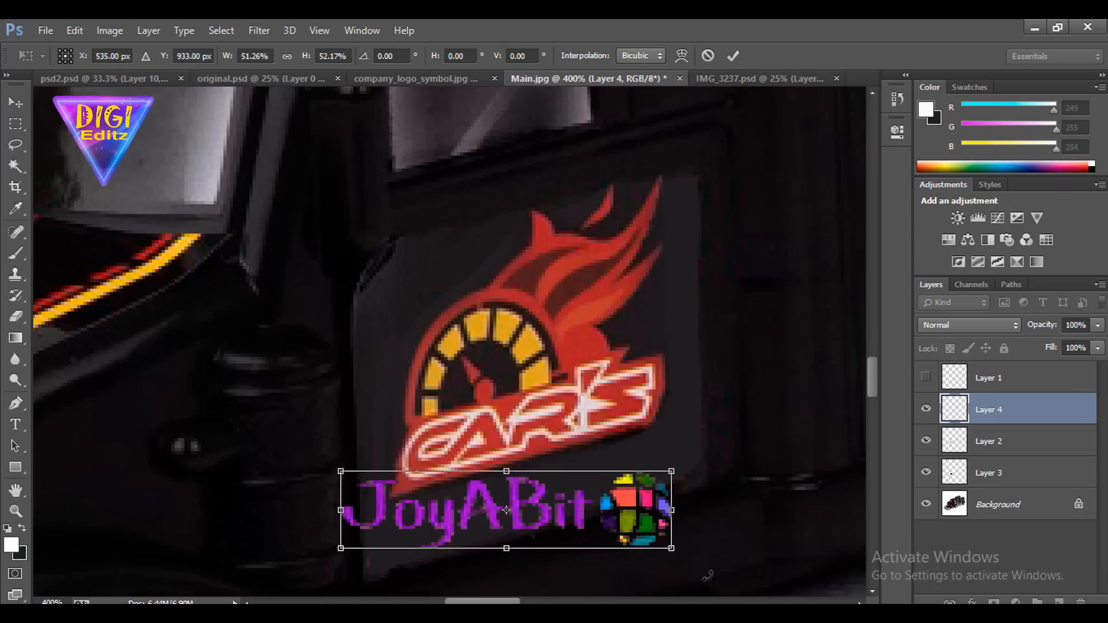
{"action": "left_click_drag", "start_coordinate": [718, 579], "coordinate": [675, 495]}
{"action": "left_click_drag", "start_coordinate": [693, 534], "coordinate": [695, 525]}
{"action": "left_click_drag", "start_coordinate": [668, 490], "coordinate": [524, 289]}
{"action": "key", "text": "ctrl+plus"}
{"action": "key", "text": "Return"}
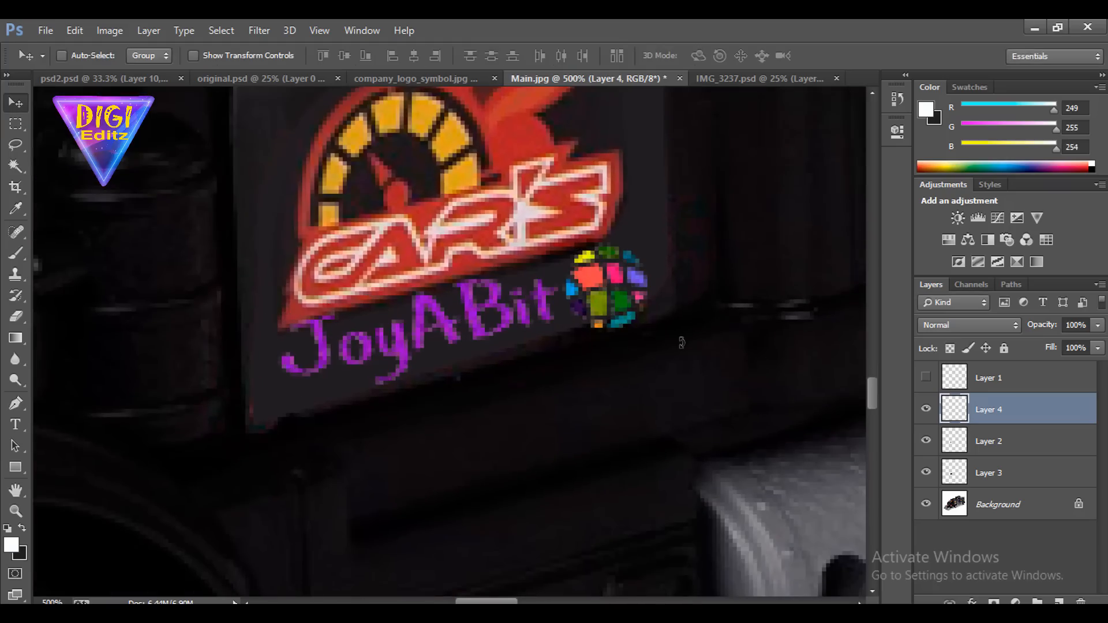
{"action": "scroll", "coordinate": [633, 311], "scroll_direction": "up", "scroll_amount": 5}
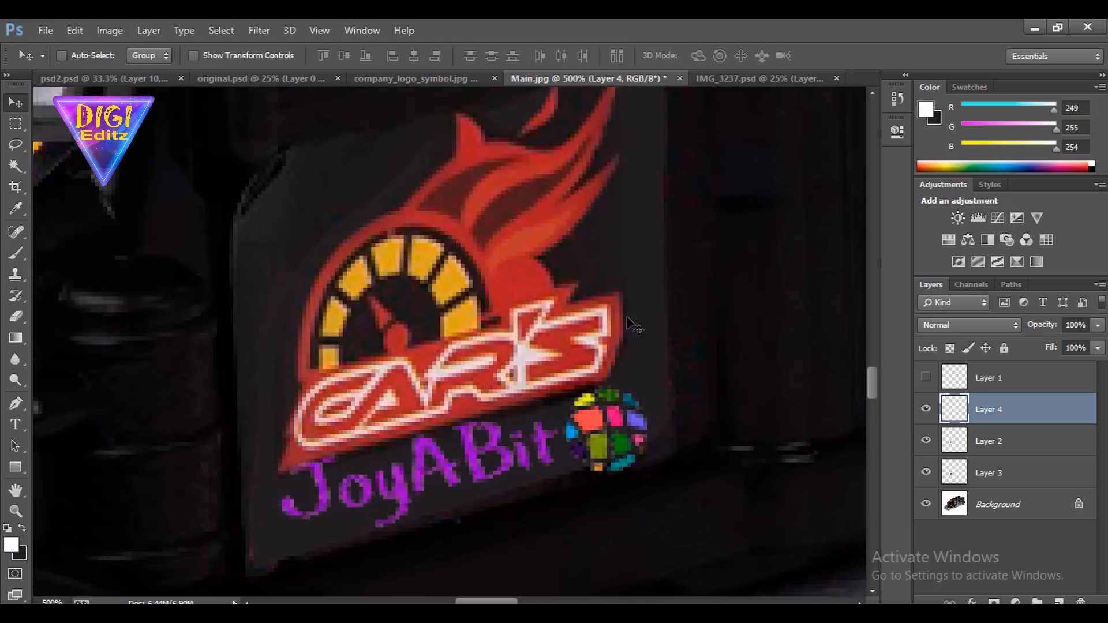
Shrink the JoyABit logo to about 82% and reposition it within the door panel below the CAR'S lettering
{"action": "key", "text": "ctrl+t"}
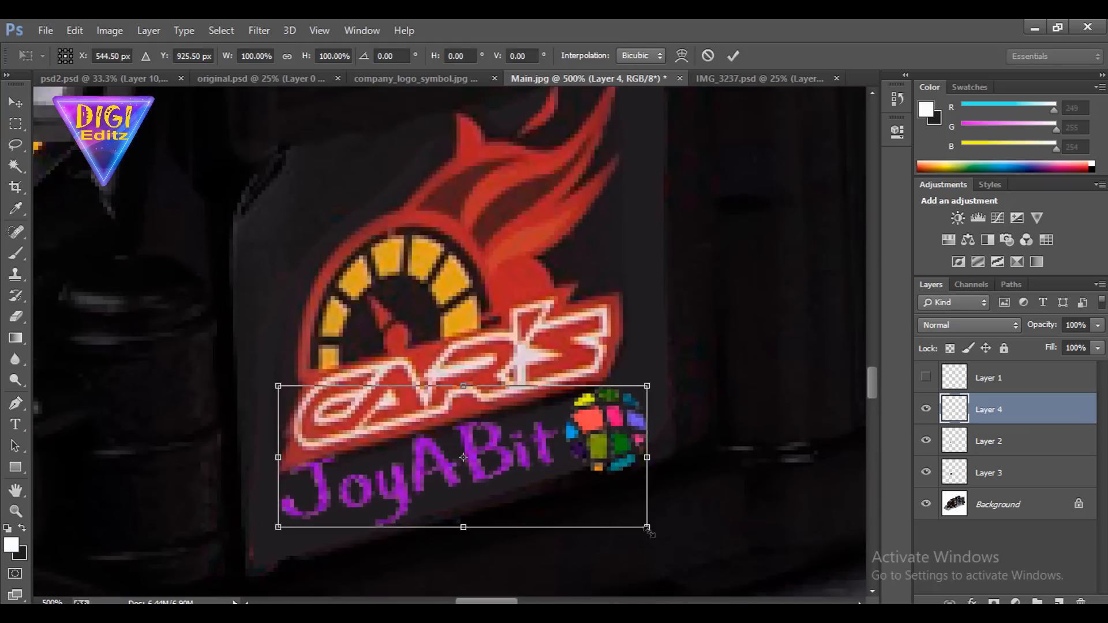
{"action": "left_click_drag", "start_coordinate": [648, 528], "coordinate": [620, 506]}
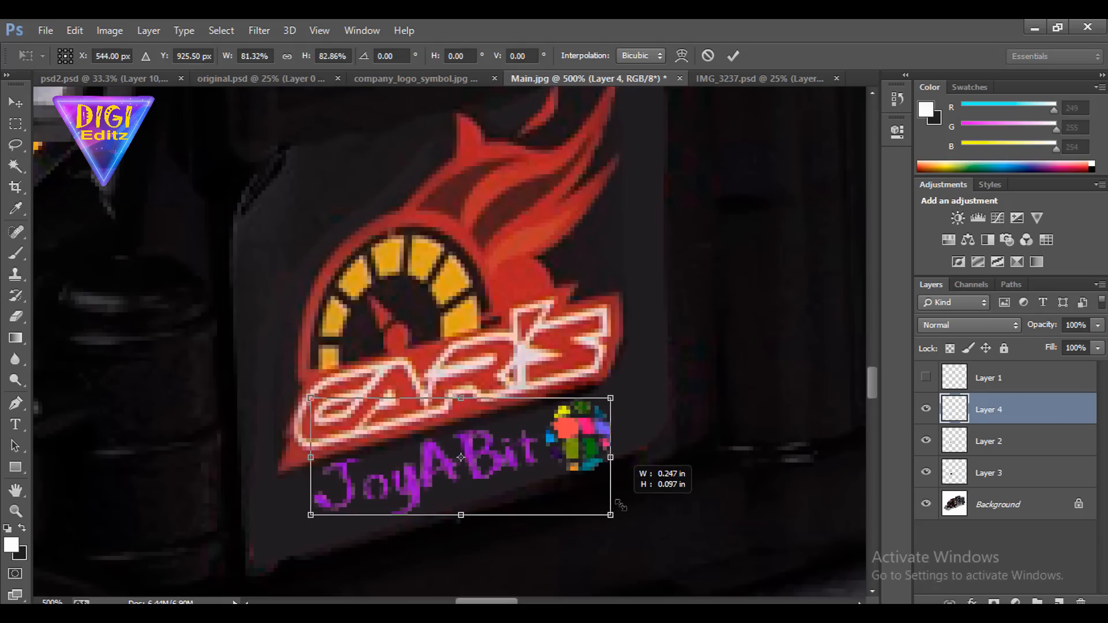
{"action": "key", "text": "Return"}
{"action": "mouse_move", "coordinate": [583, 433]}
{"action": "left_mouse_down"}
{"action": "mouse_move", "coordinate": [548, 455]}
{"action": "mouse_move", "coordinate": [570, 440]}
{"action": "left_mouse_up"}
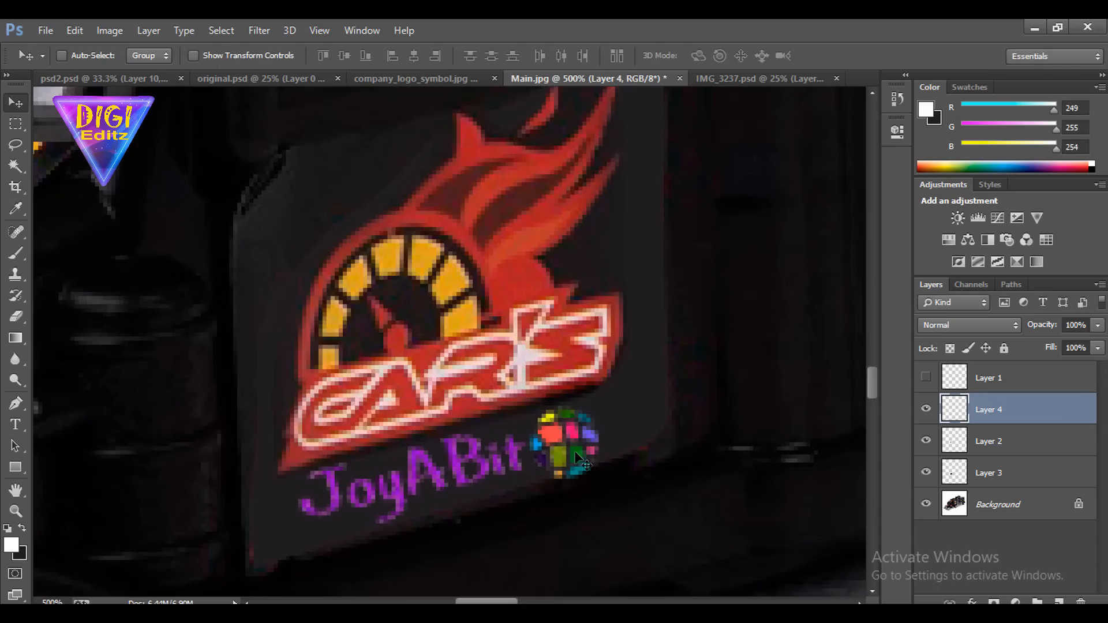
{"action": "scroll", "coordinate": [581, 460], "scroll_direction": "down", "scroll_amount": 5}
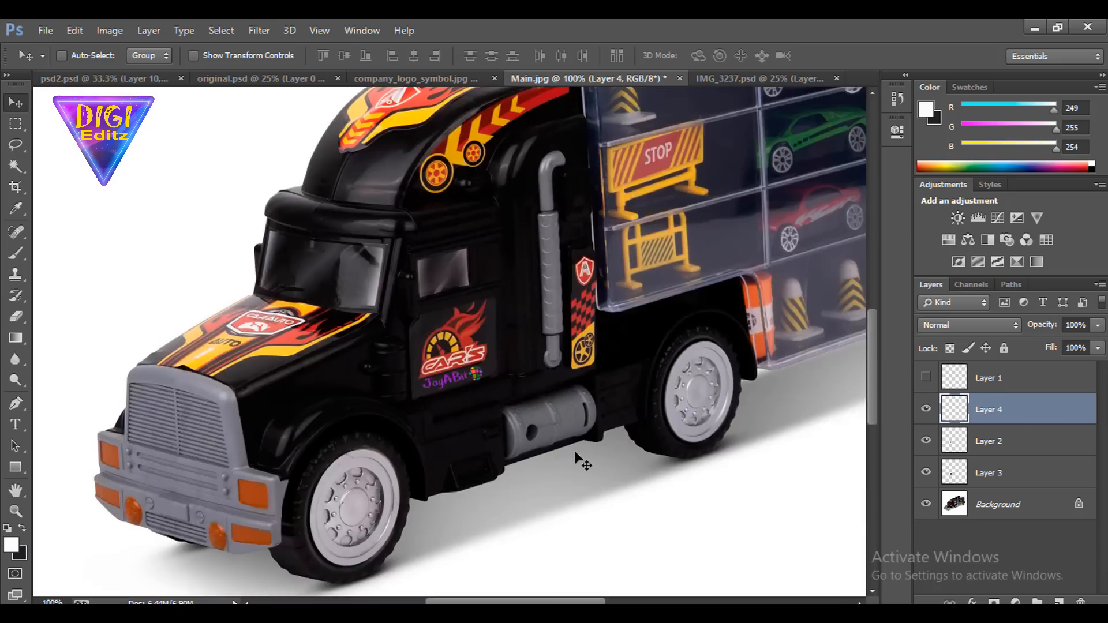
{"action": "scroll", "coordinate": [581, 460], "scroll_direction": "up", "scroll_amount": 2}
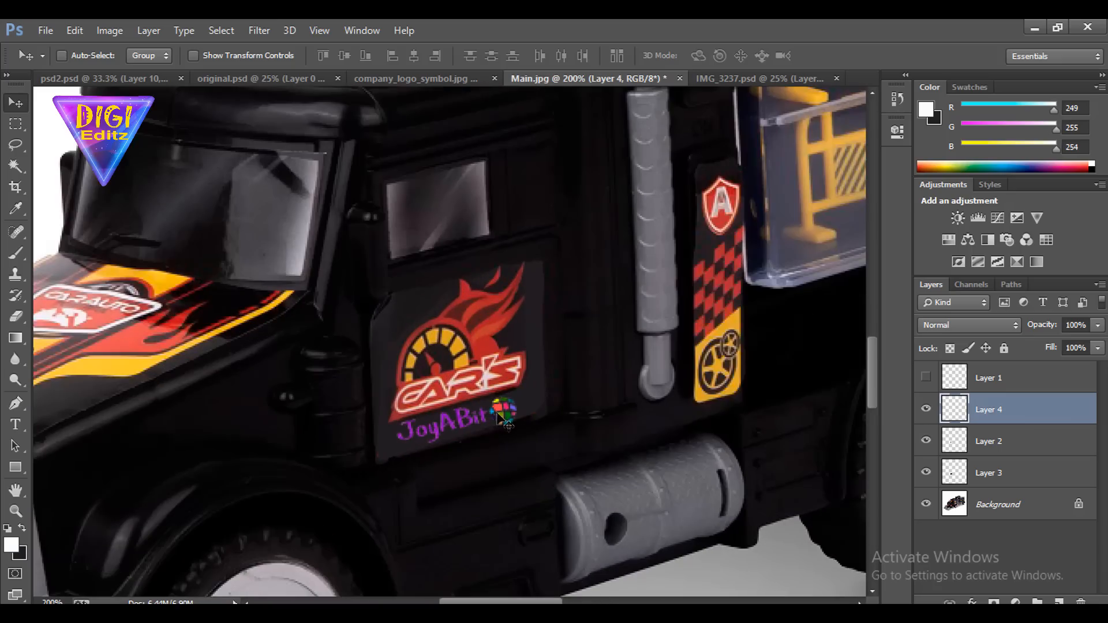
Nudge the JoyABit logo 3 px right and 4 px up, closer to the CAR'S lettering
{"action": "key", "text": "ctrl+t"}
{"action": "key", "text": "Right"}
{"action": "key", "text": "Right"}
{"action": "key", "text": "Right"}
{"action": "key", "text": "Right"}
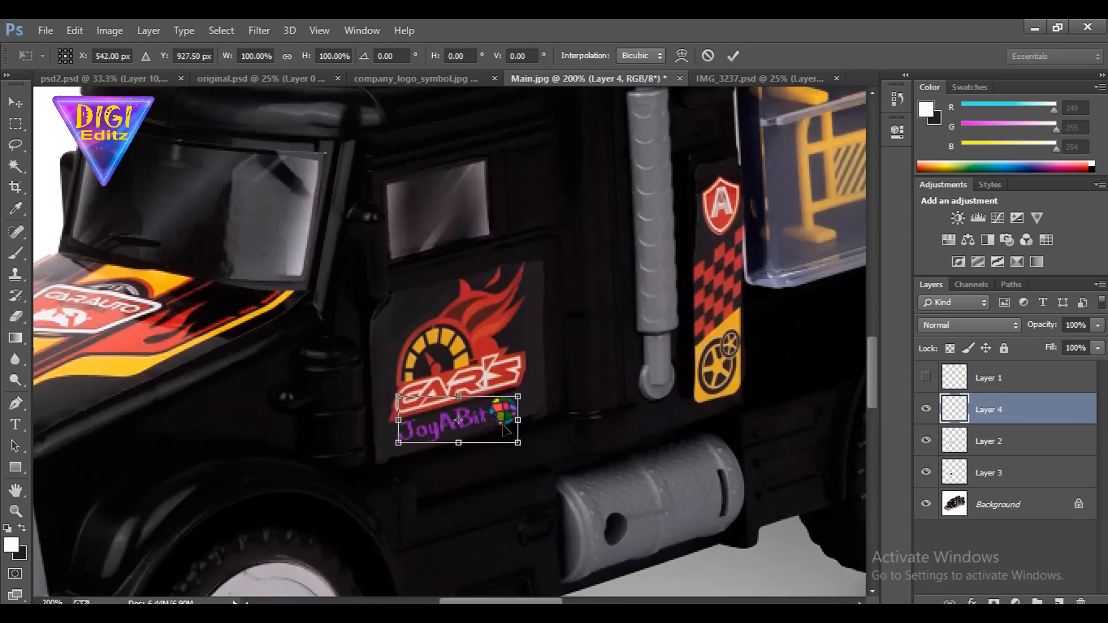
{"action": "key", "text": "Up"}
{"action": "key", "text": "Up"}
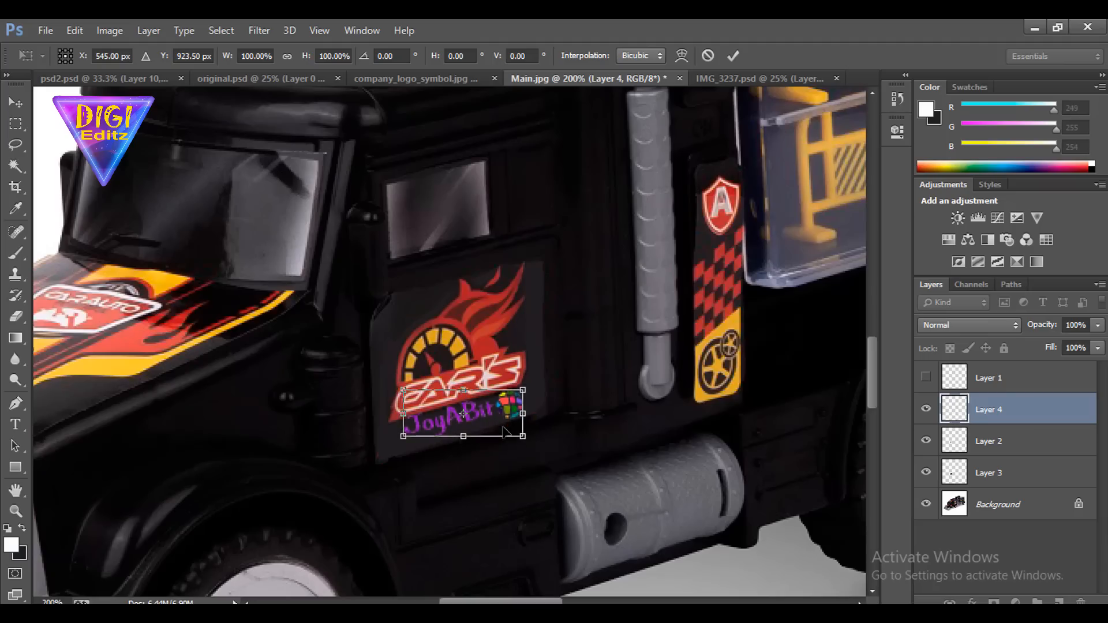
{"action": "key", "text": "Return"}
{"action": "scroll", "coordinate": [500, 474], "scroll_direction": "up", "scroll_amount": 4}
{"action": "scroll", "coordinate": [510, 459], "scroll_direction": "down", "scroll_amount": 7}
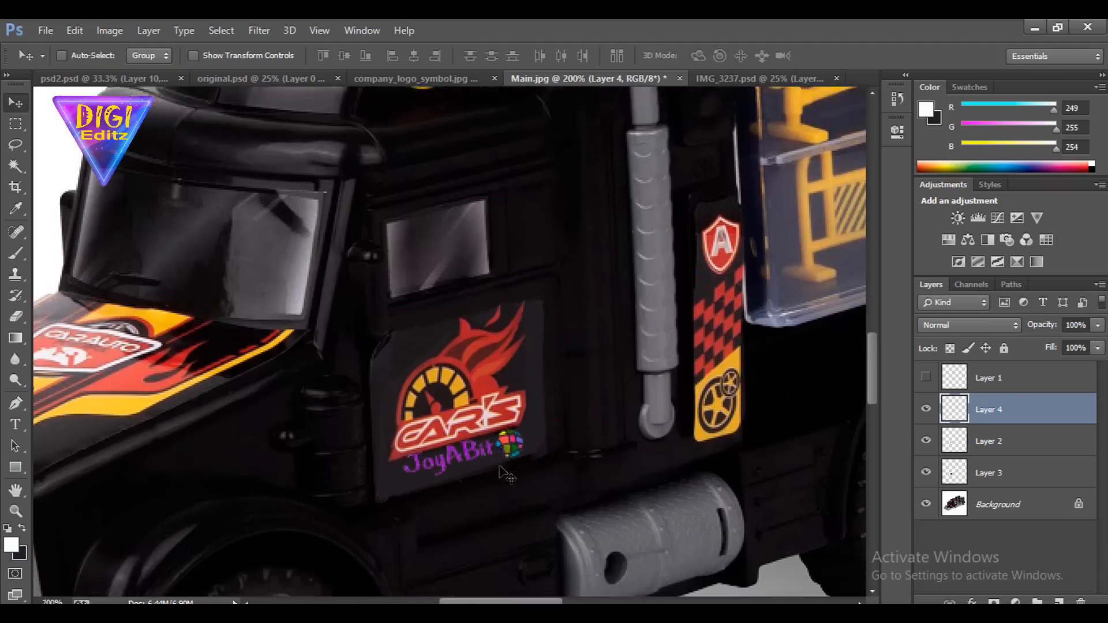
Rename the company_logo_symbol file in Downloads as company_logo_symbolh and open it
{"action": "left_click", "coordinate": [46, 30]}
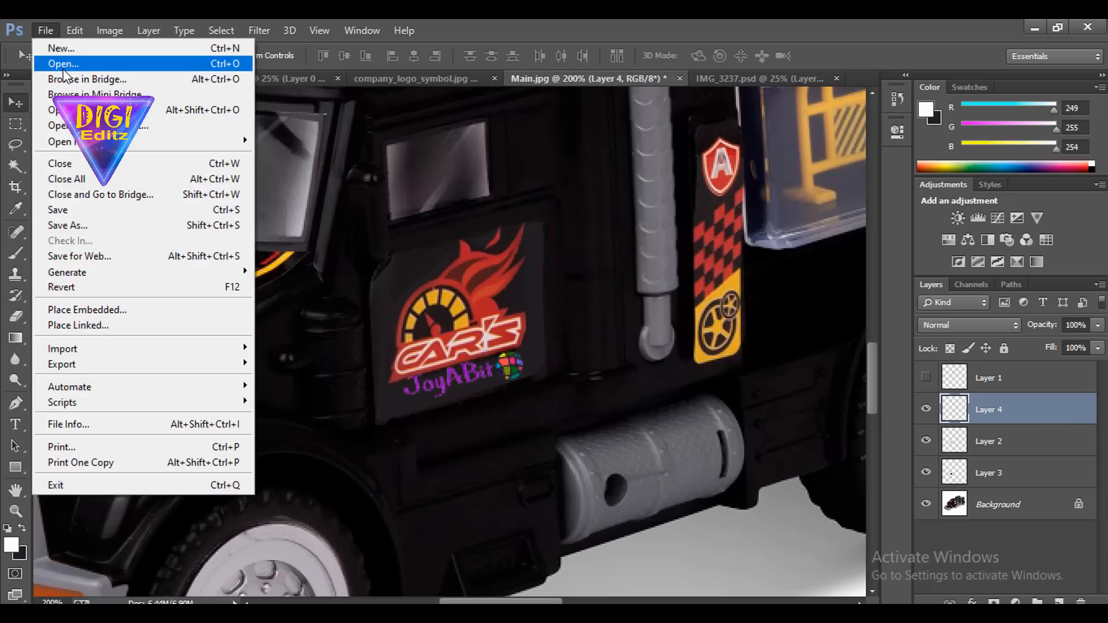
{"action": "left_click", "coordinate": [55, 58]}
{"action": "left_click", "coordinate": [400, 231]}
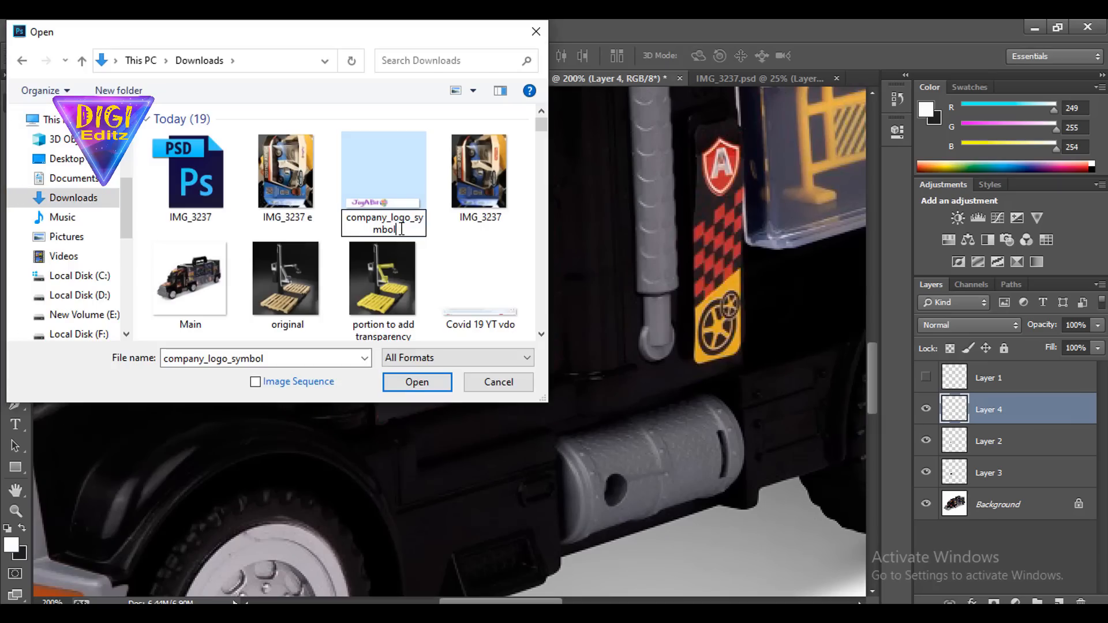
{"action": "type", "text": "h"}
{"action": "left_click", "coordinate": [445, 244]}
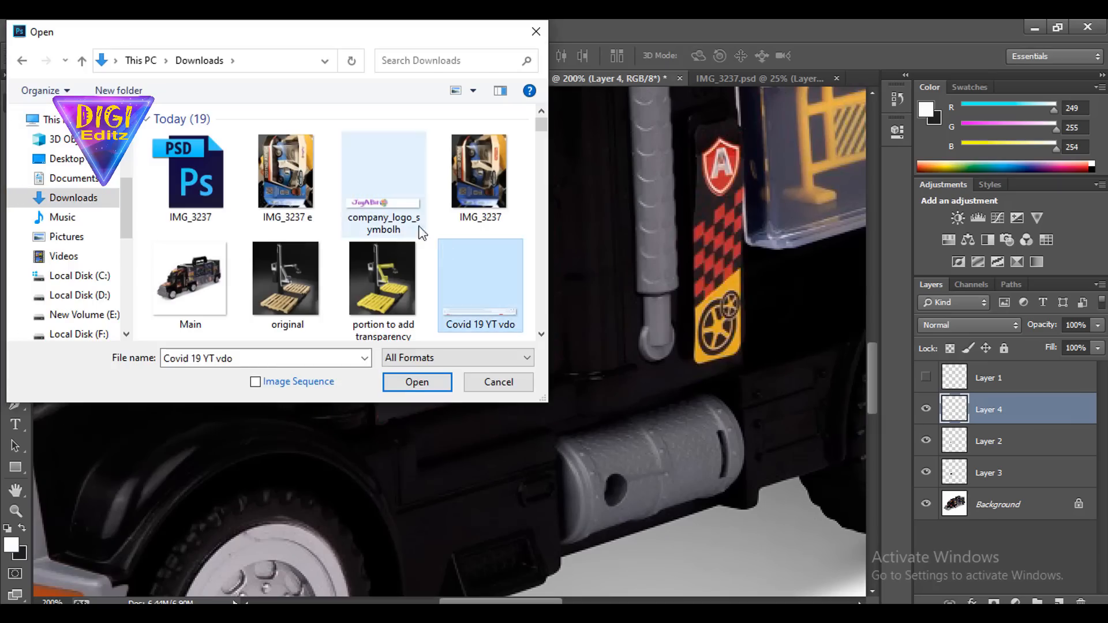
{"action": "left_click", "coordinate": [404, 225]}
{"action": "left_click", "coordinate": [424, 383]}
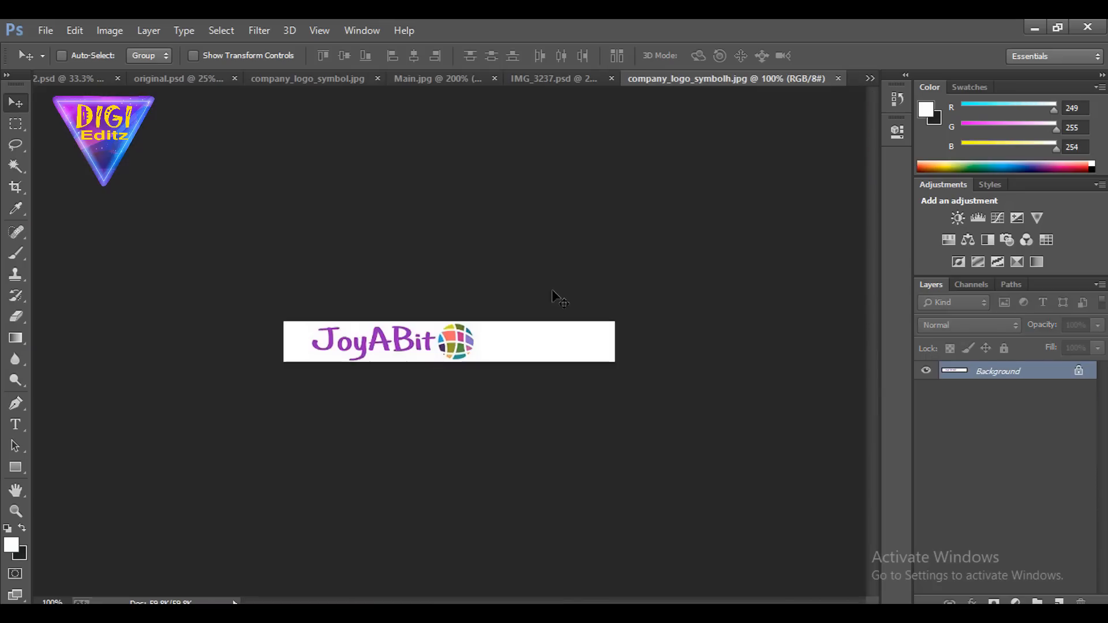
Crop the blank area beyond the globe, leaving the logo image about 2.6 in wide, and convert the Background into Layer 0
{"action": "key", "text": "ctrl+plus"}
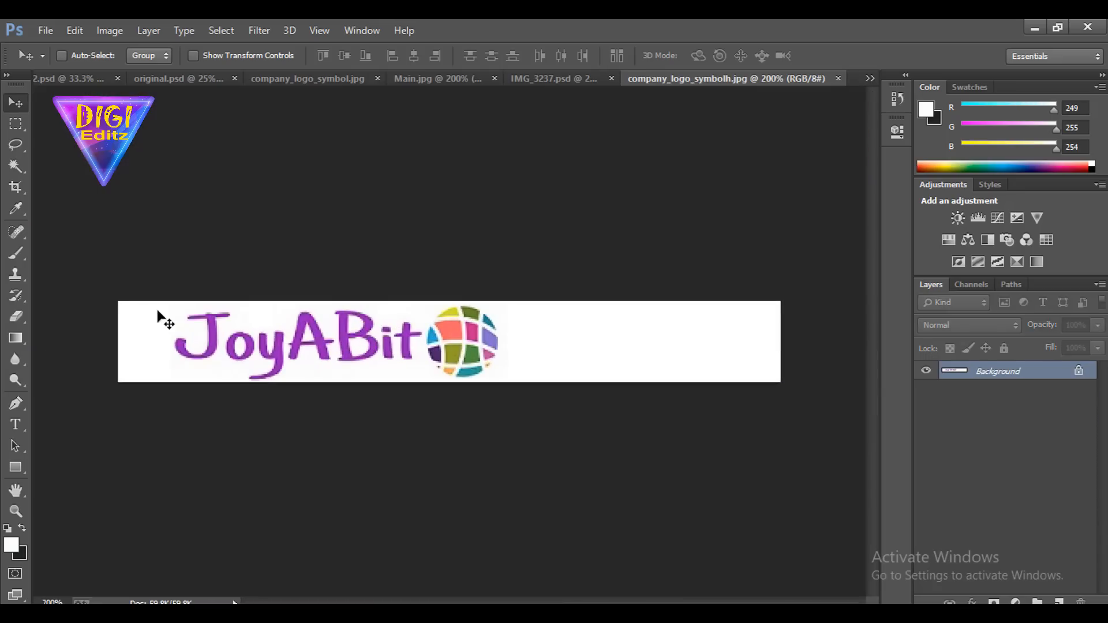
{"action": "left_click", "coordinate": [16, 187]}
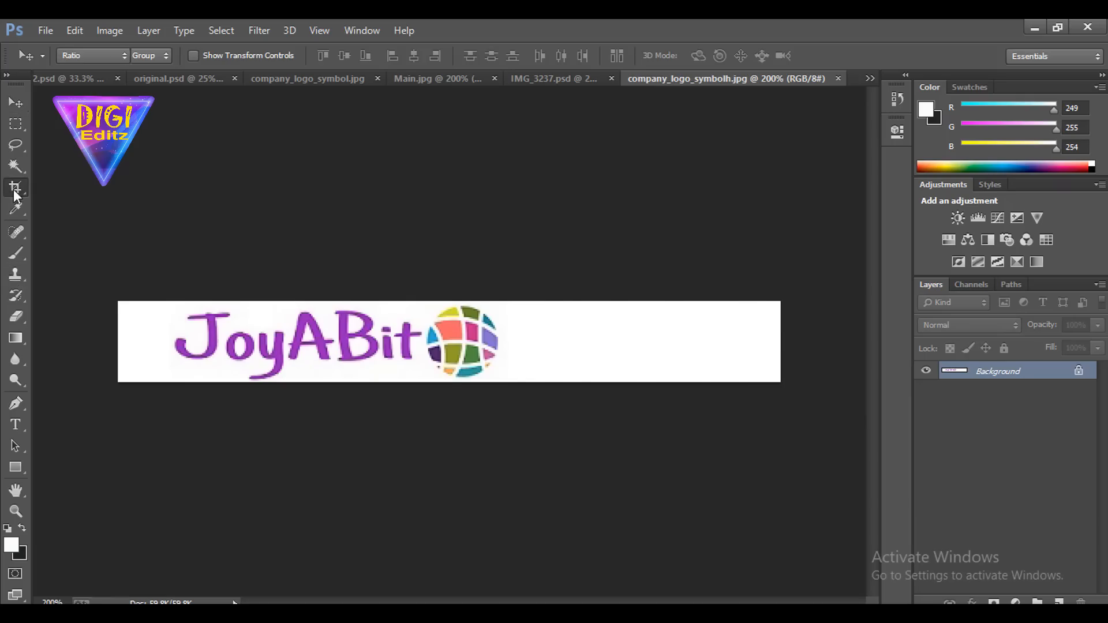
{"action": "left_click_drag", "start_coordinate": [776, 341], "coordinate": [649, 339]}
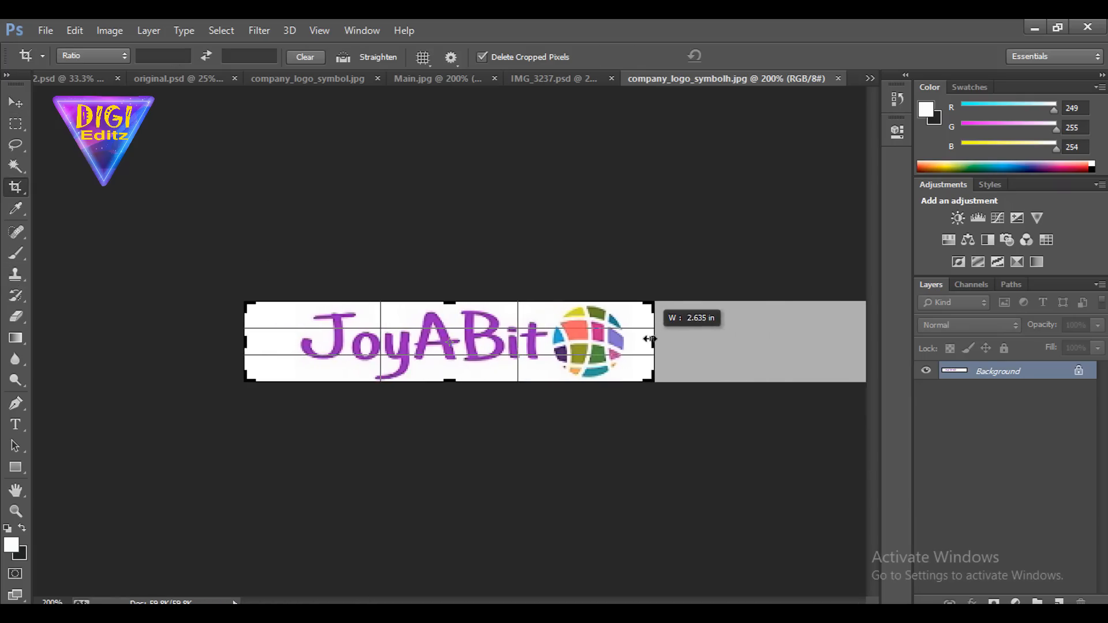
{"action": "key", "text": "Return"}
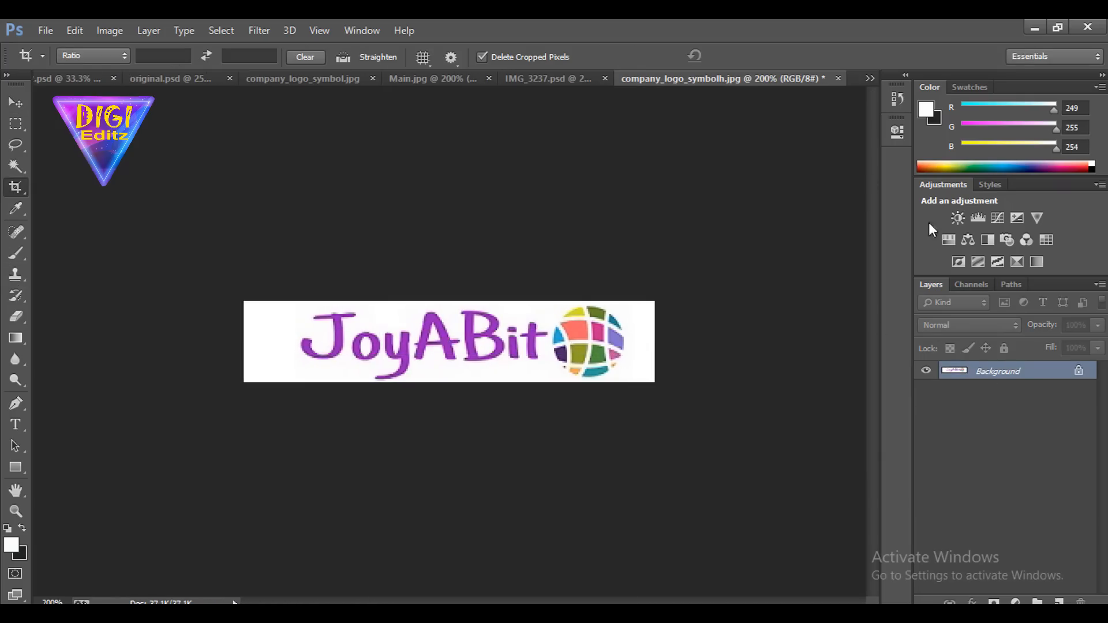
{"action": "double_click", "coordinate": [1002, 371]}
{"action": "key", "text": "Return"}
Try the Multiply and Overlay blend modes on the logo's Layer 0, and settle on Screen
{"action": "left_click", "coordinate": [979, 325]}
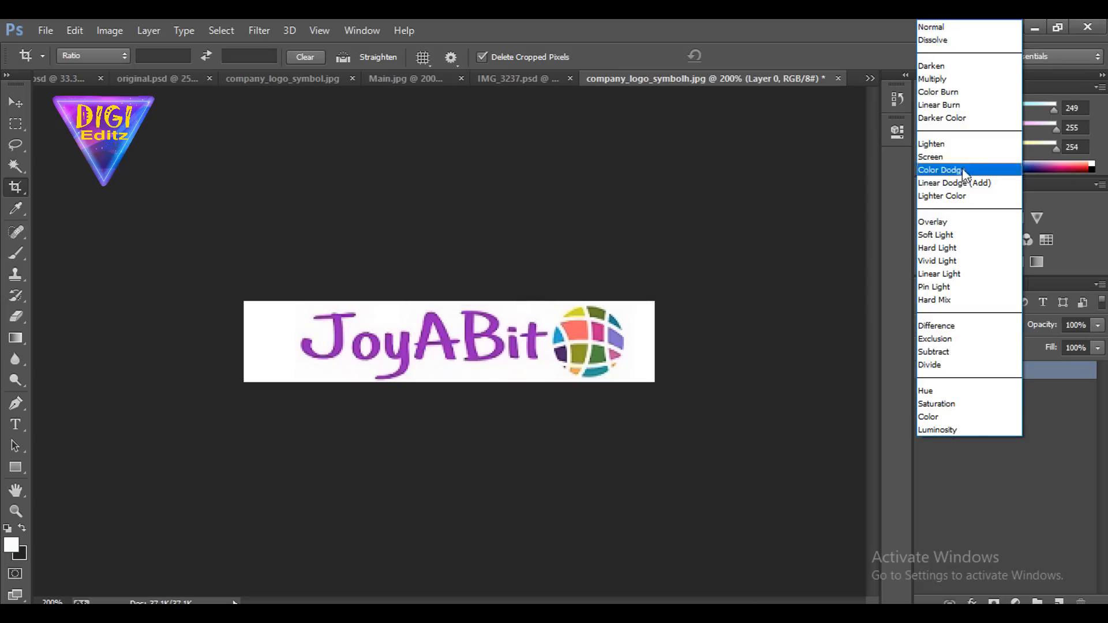
{"action": "left_click", "coordinate": [961, 82]}
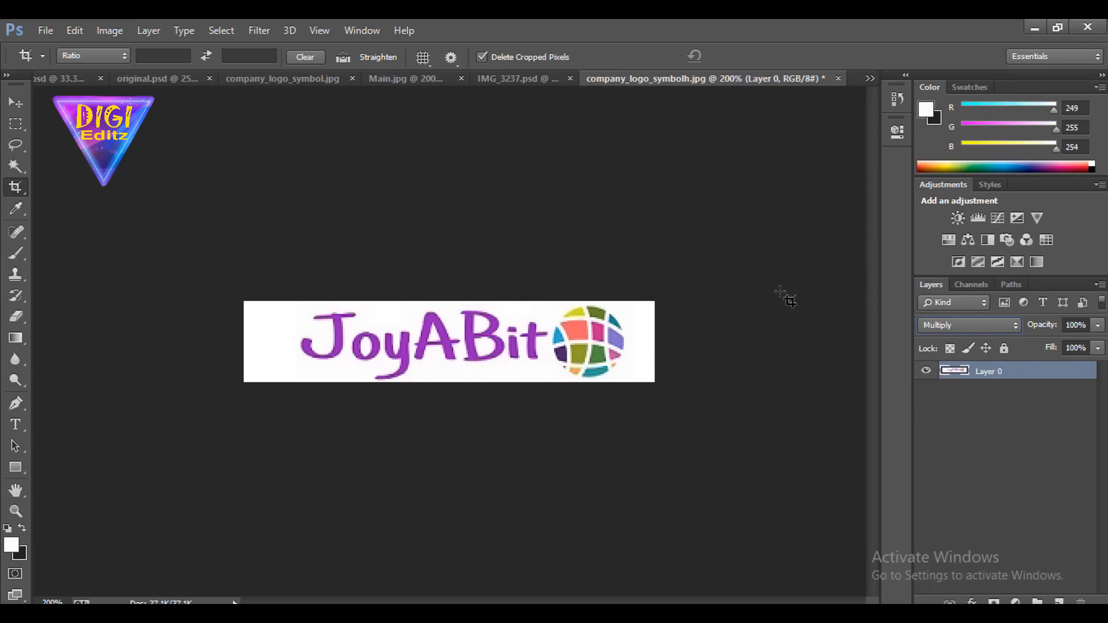
{"action": "key", "text": "ctrl+plus"}
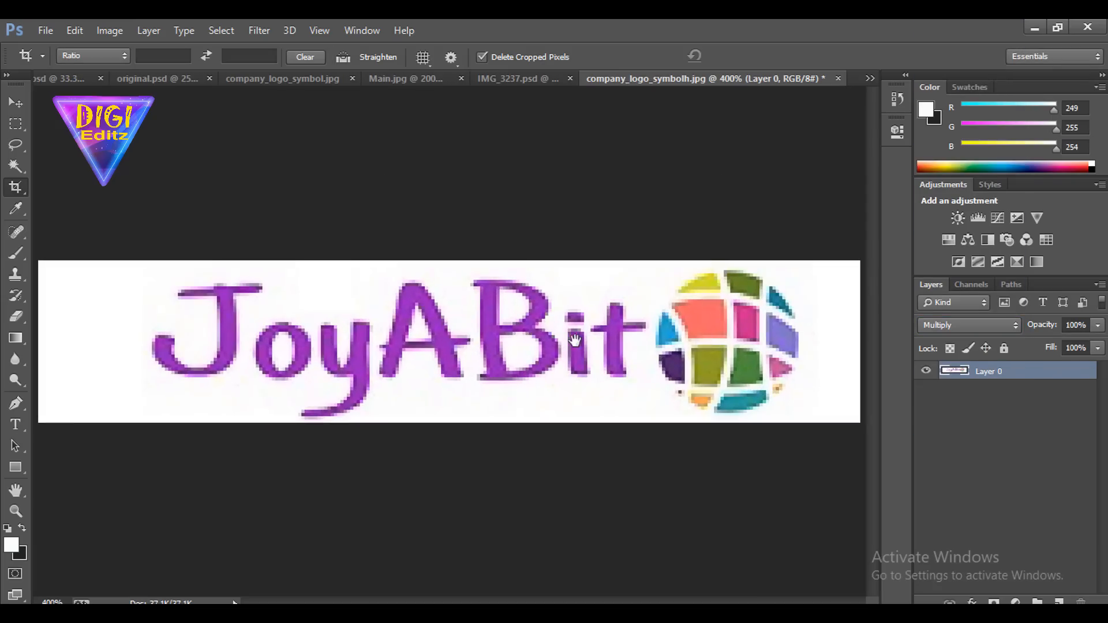
{"action": "left_click", "coordinate": [953, 325]}
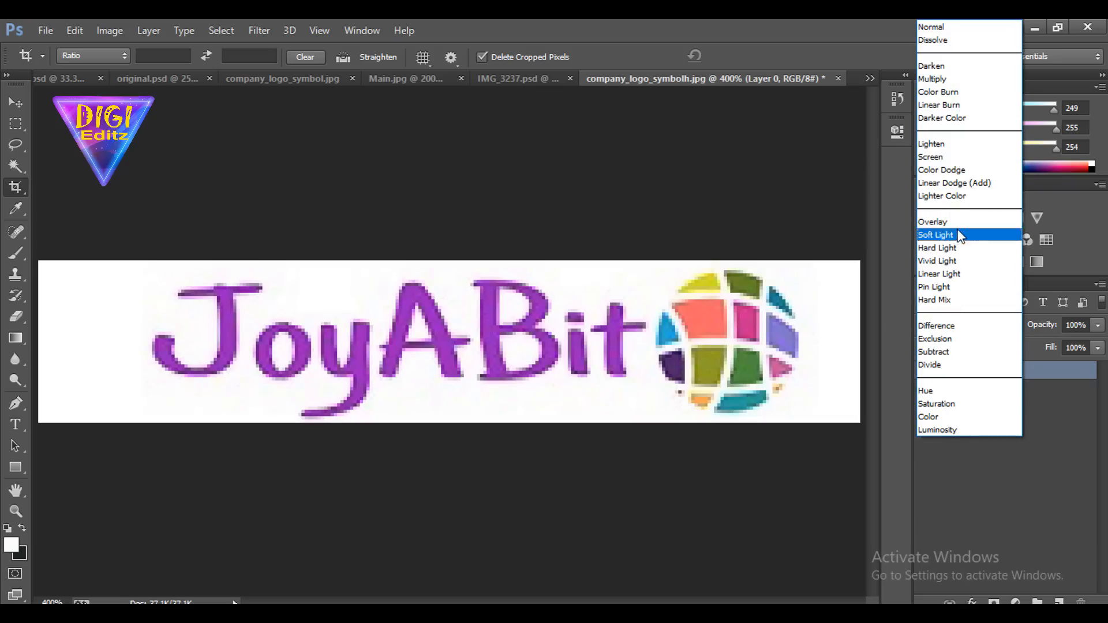
{"action": "left_click", "coordinate": [935, 222]}
{"action": "left_click", "coordinate": [969, 326]}
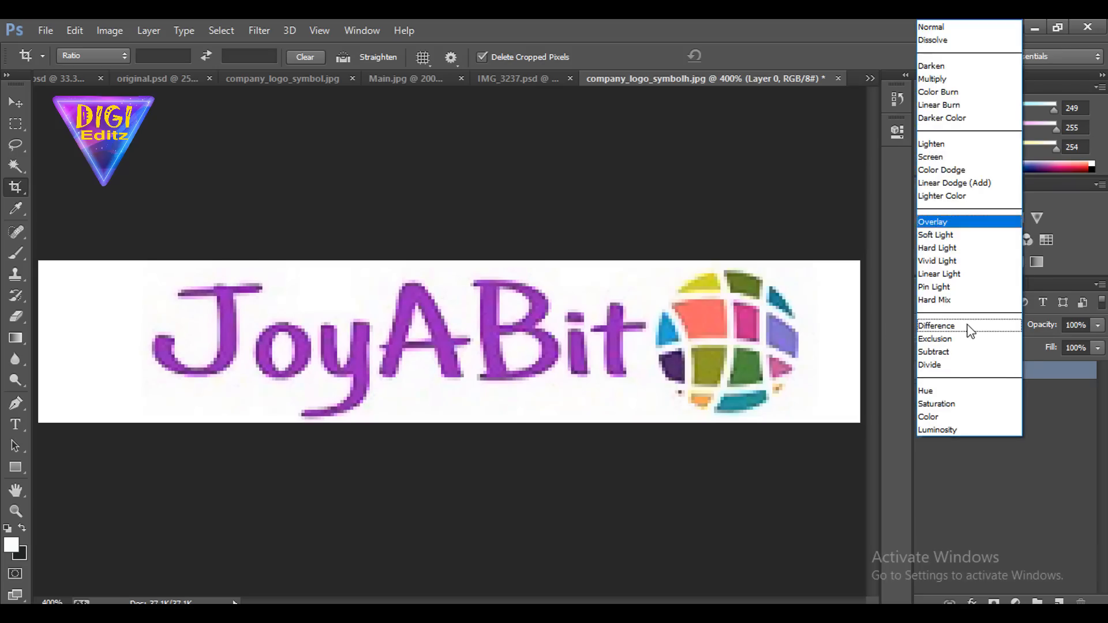
{"action": "left_click", "coordinate": [794, 238]}
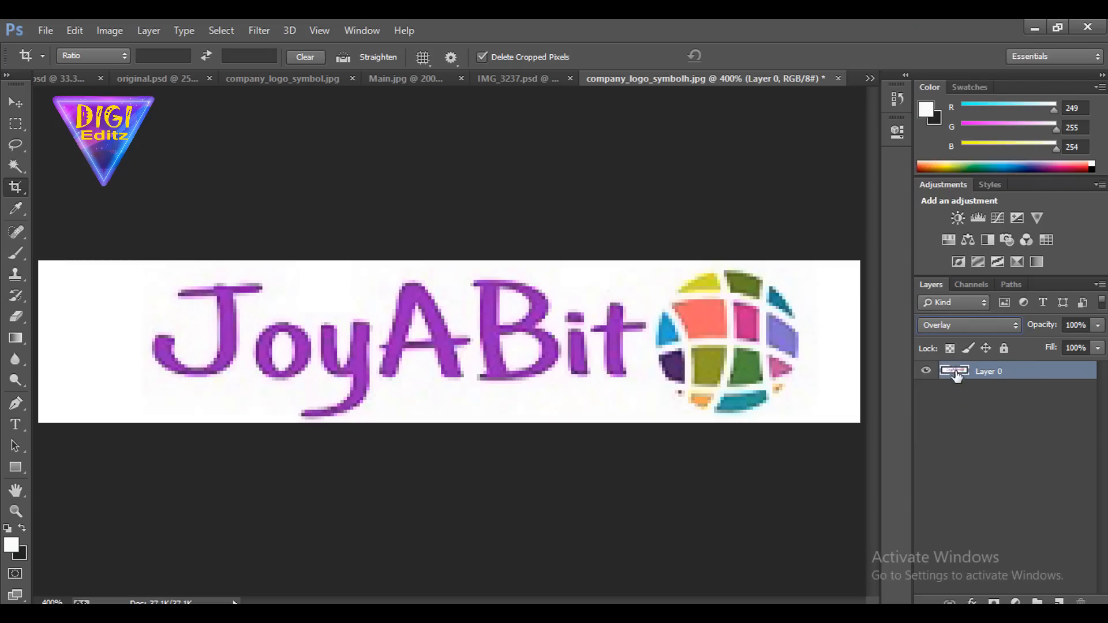
{"action": "left_click", "coordinate": [960, 327]}
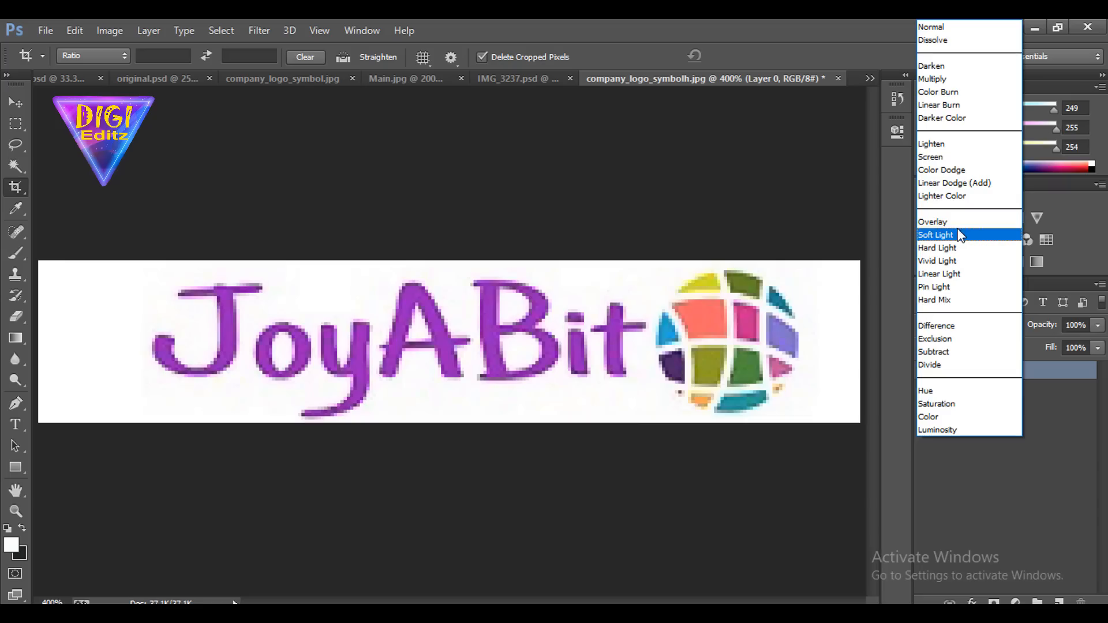
{"action": "left_click", "coordinate": [975, 160]}
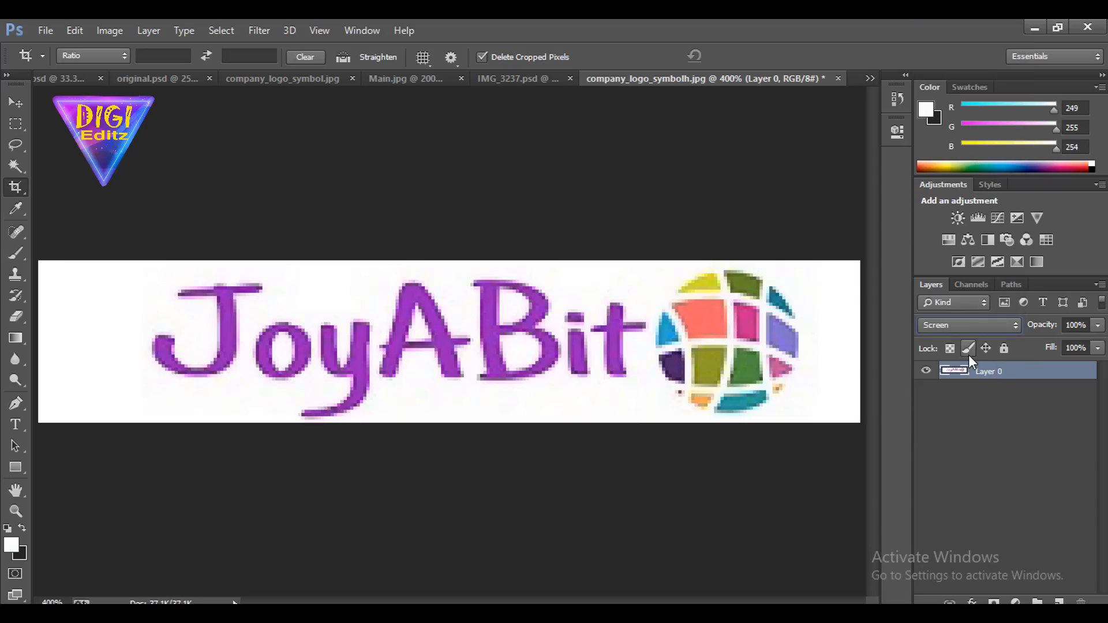
Try the Darken blend mode on the logo's Layer 0, and settle on Multiply
{"action": "left_click", "coordinate": [970, 325]}
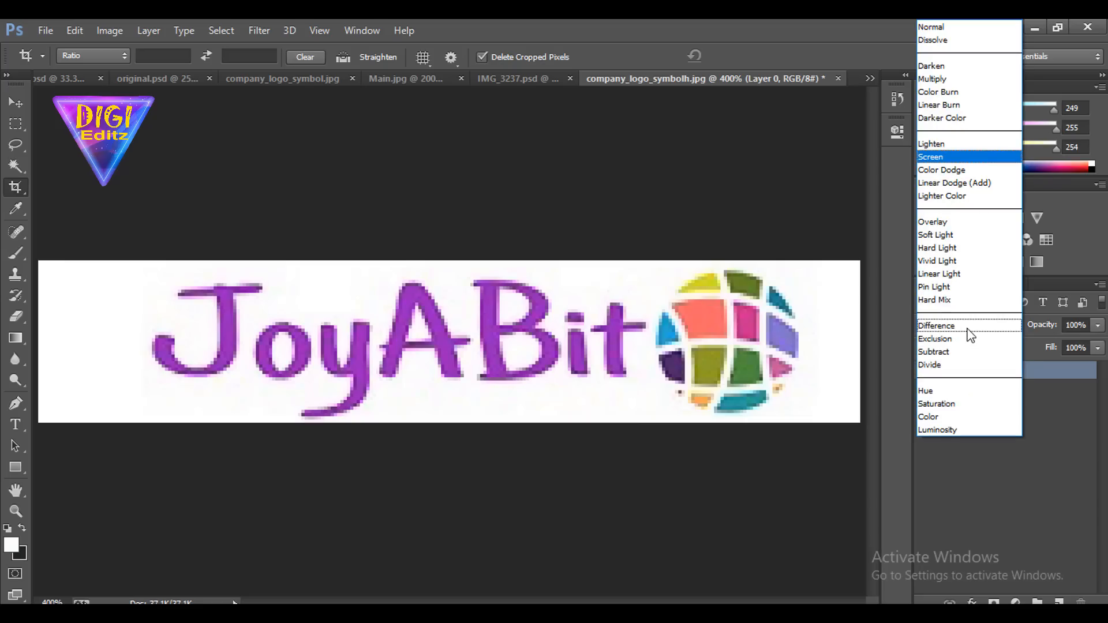
{"action": "left_click", "coordinate": [975, 67]}
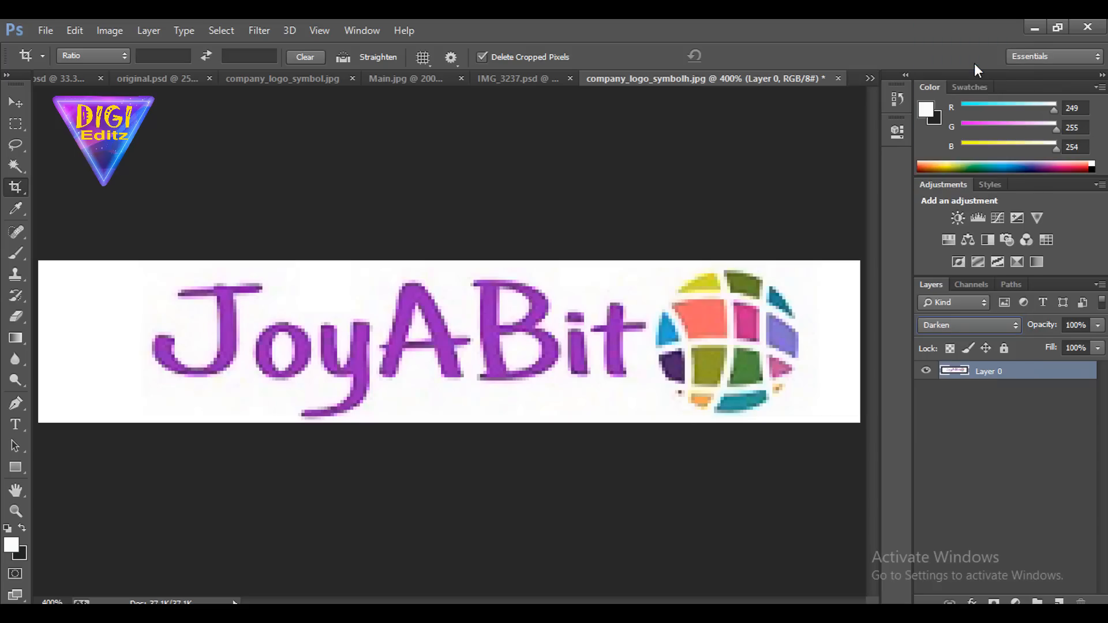
{"action": "left_click", "coordinate": [966, 327]}
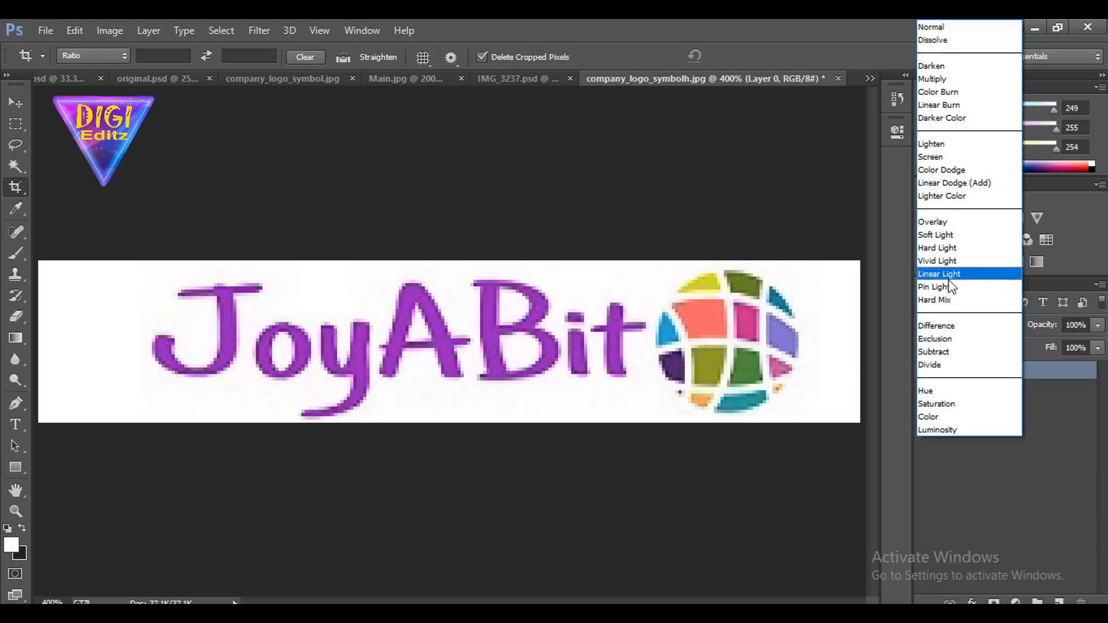
{"action": "left_click", "coordinate": [988, 81]}
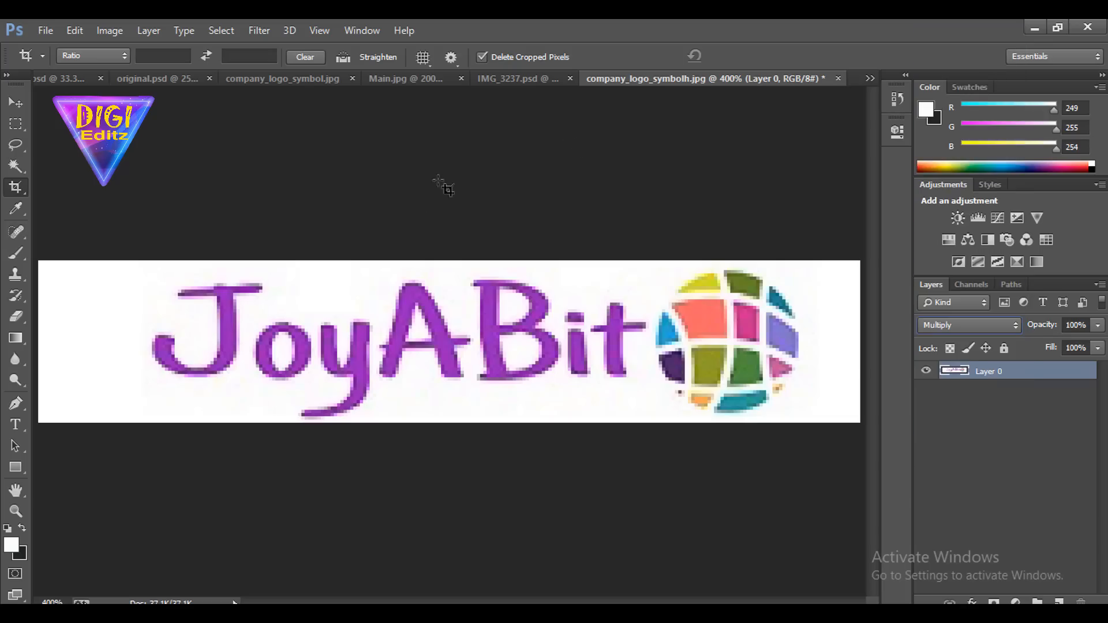
{"action": "left_click", "coordinate": [15, 124]}
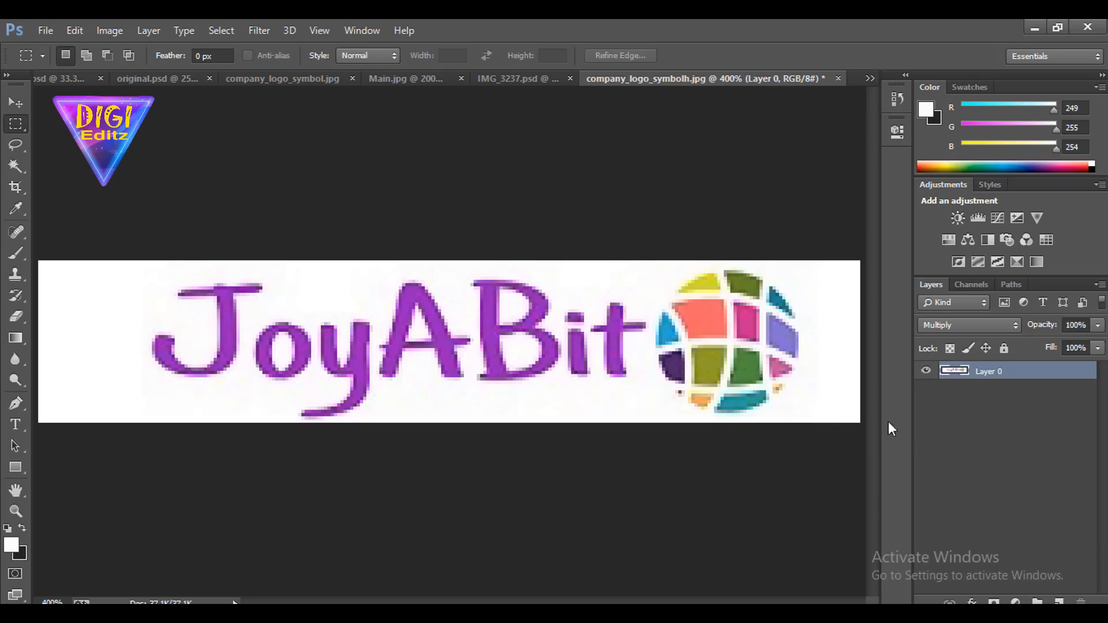
Add a new empty layer beneath the logo's Layer 0, and make Layer 0 active again
{"action": "left_click", "coordinate": [919, 376]}
{"action": "left_click", "coordinate": [920, 376]}
{"action": "left_click", "coordinate": [1058, 601]}
{"action": "left_click_drag", "start_coordinate": [981, 371], "coordinate": [980, 402]}
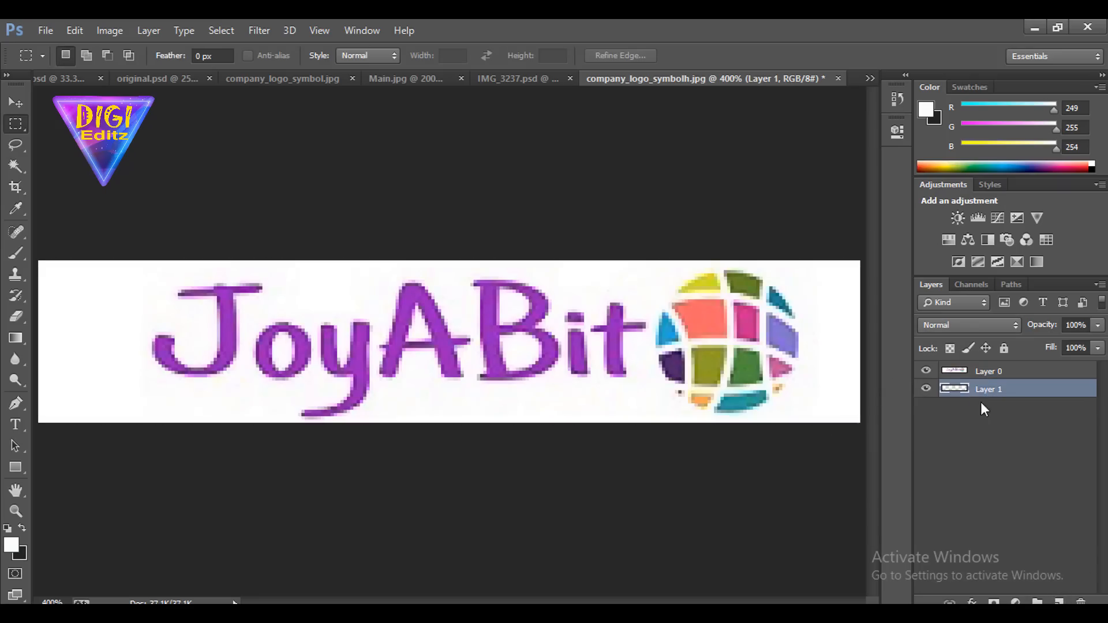
{"action": "left_click", "coordinate": [952, 371]}
{"action": "left_click", "coordinate": [926, 371]}
{"action": "left_click", "coordinate": [927, 372]}
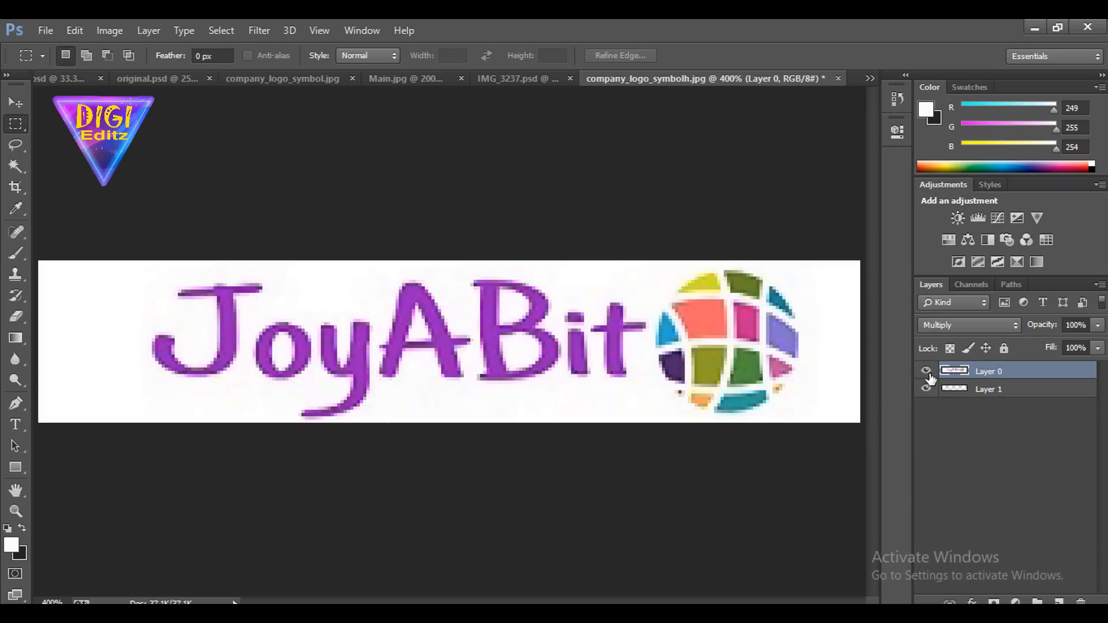
{"action": "key", "text": "ctrl+minus"}
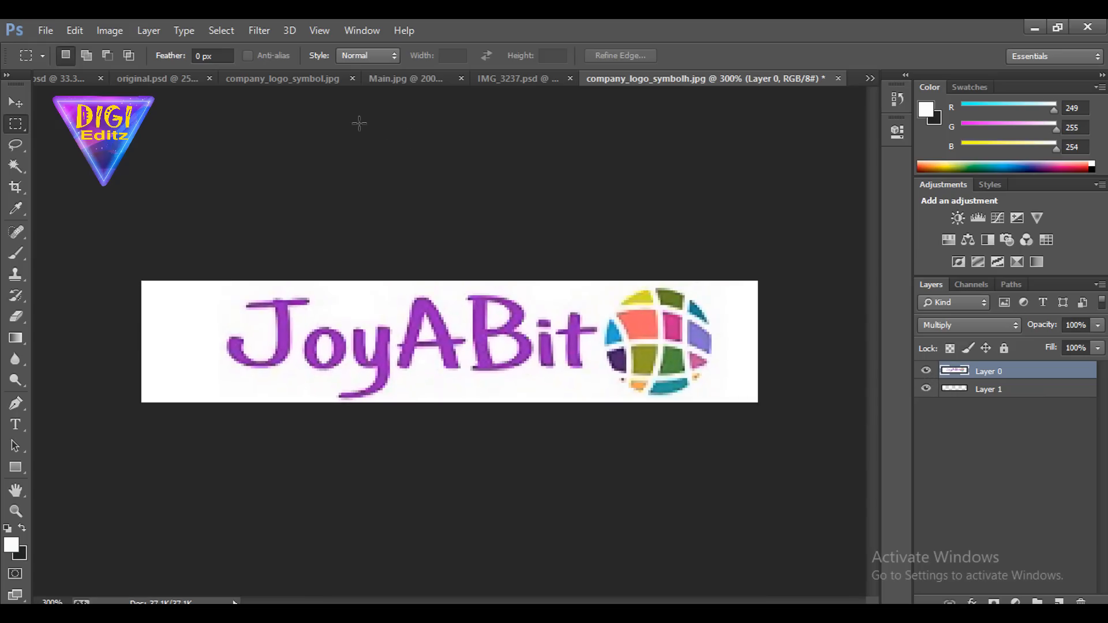
{"action": "right_click", "coordinate": [984, 374]}
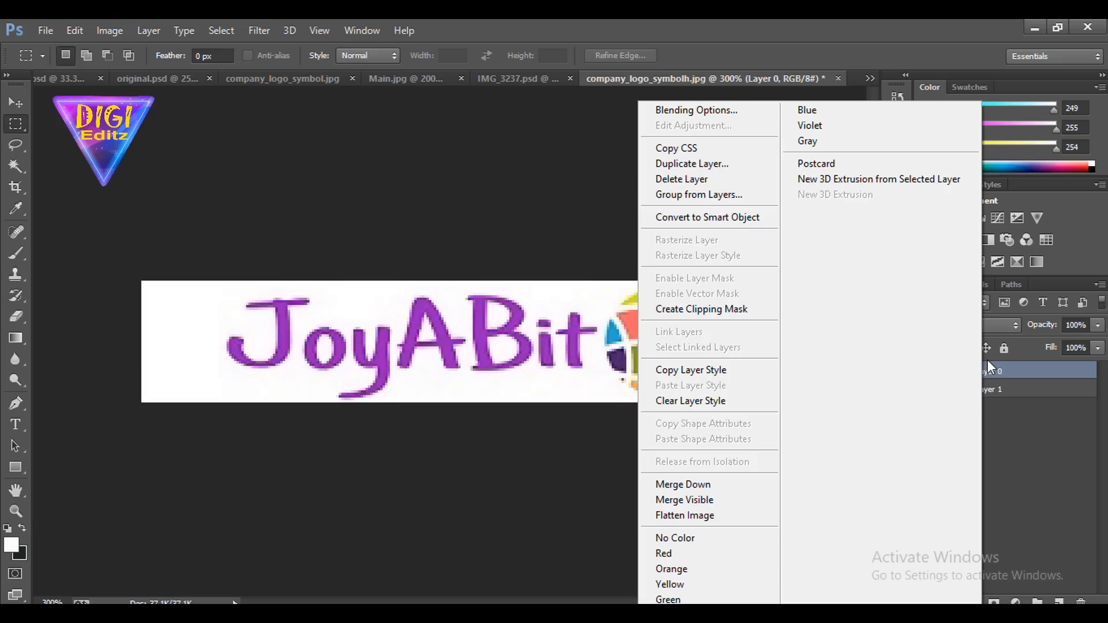
{"action": "left_click", "coordinate": [493, 200]}
{"action": "left_click", "coordinate": [108, 30]}
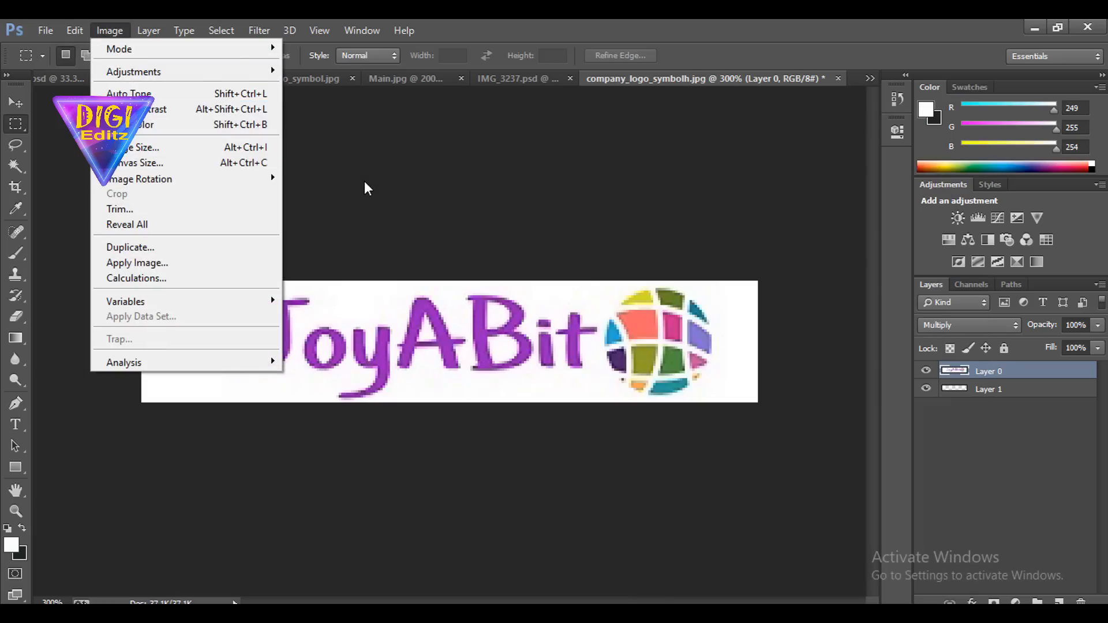
{"action": "left_click", "coordinate": [377, 191]}
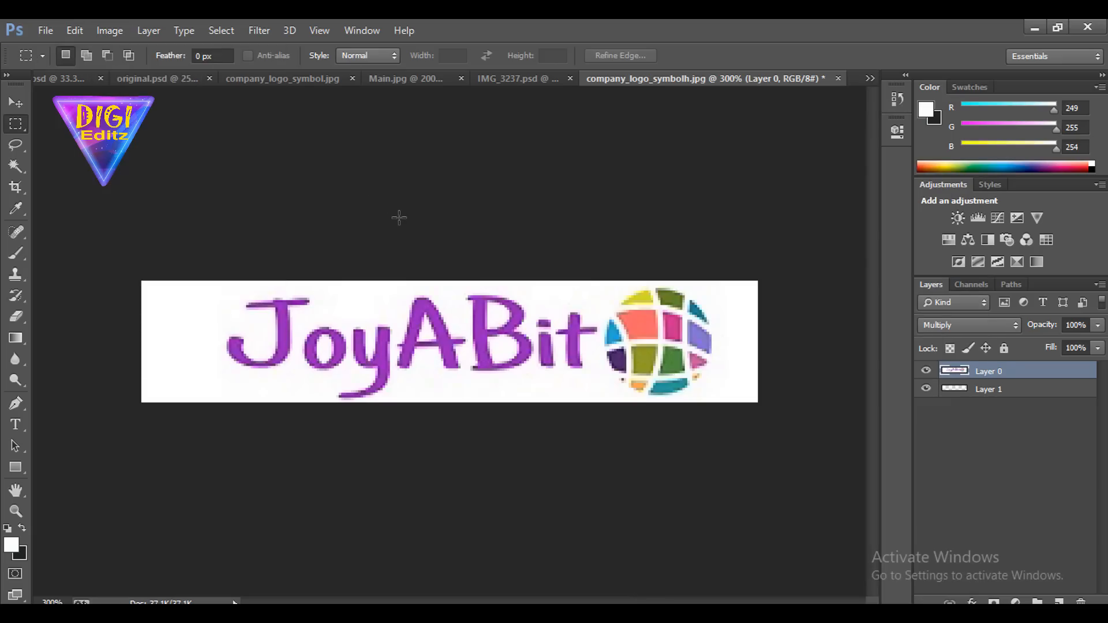
Darken the logo's midtones with Levels, setting the RGB midtone input to 0.83
{"action": "key", "text": "ctrl+l"}
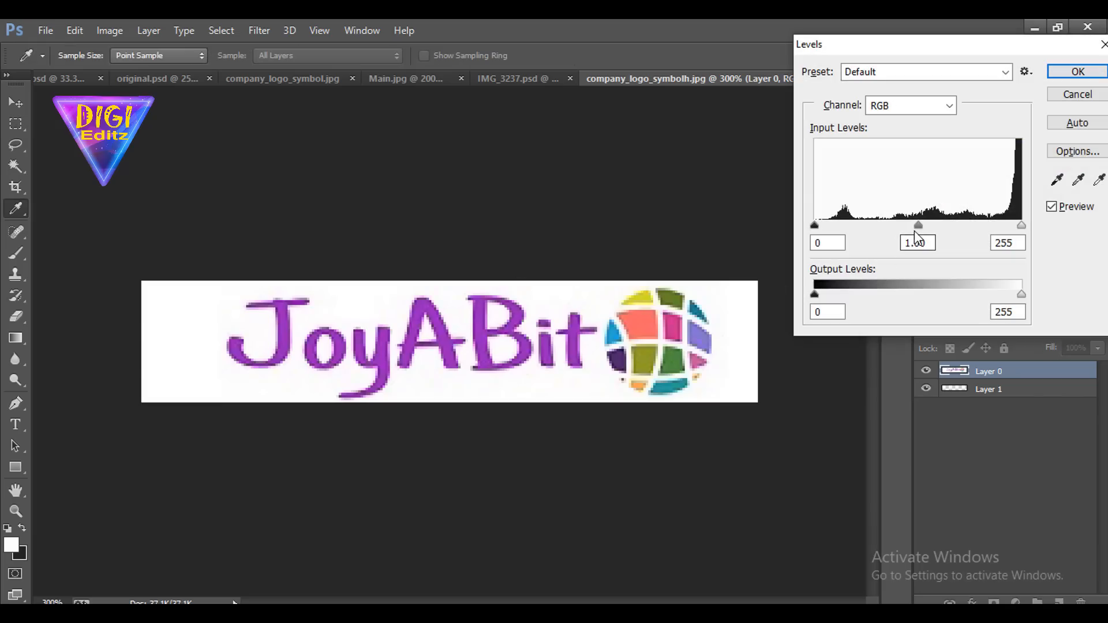
{"action": "left_click_drag", "start_coordinate": [917, 226], "coordinate": [930, 226]}
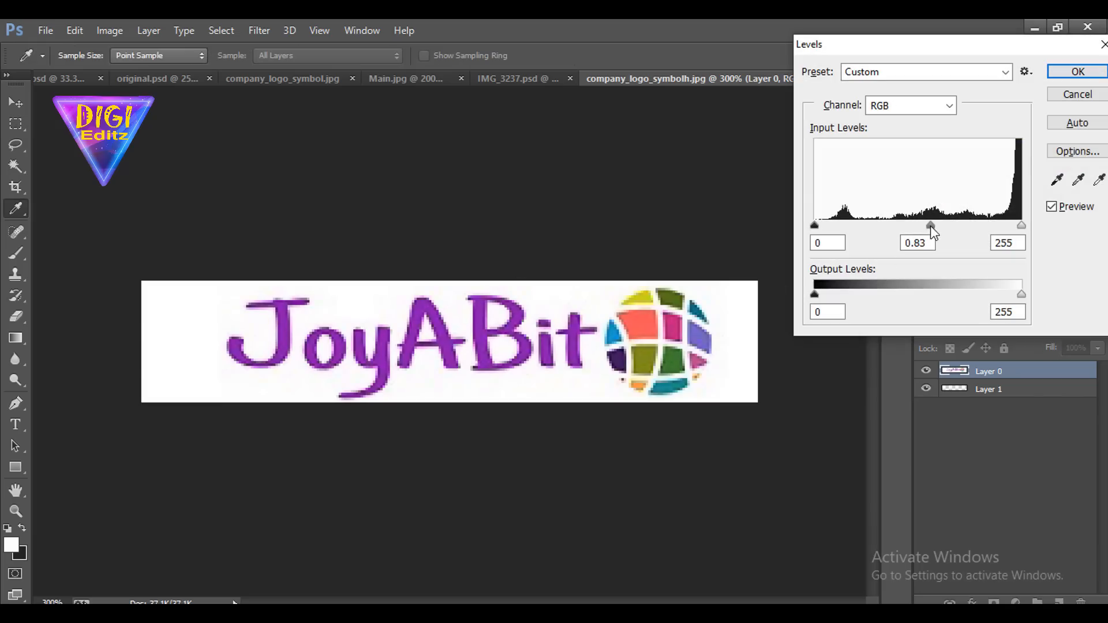
{"action": "left_click", "coordinate": [1060, 72]}
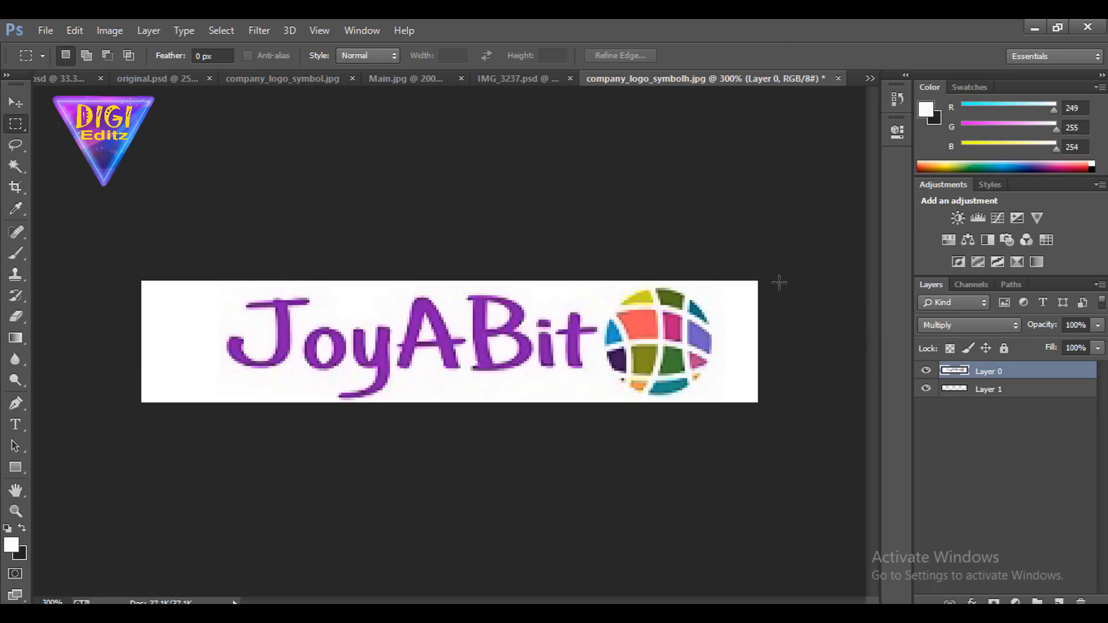
Delete the white background around the JoyABit logo and inside the letters o, A and B using the Magic Wand with tolerance 32
{"action": "left_click", "coordinate": [16, 166]}
{"action": "left_click", "coordinate": [188, 317]}
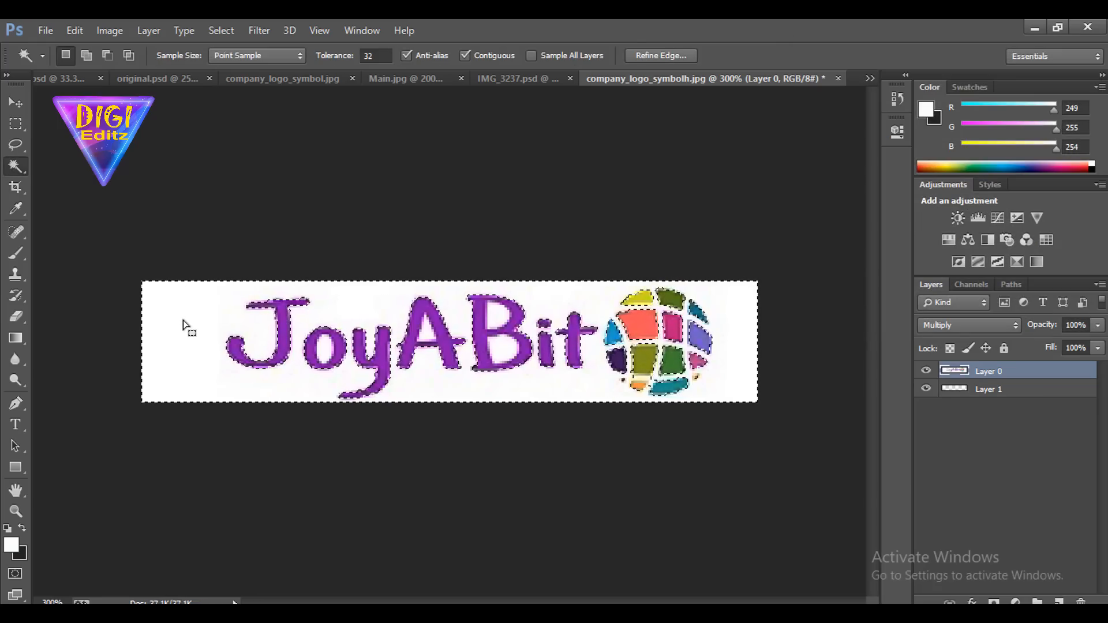
{"action": "key", "text": "Delete"}
{"action": "key", "text": "ctrl+d"}
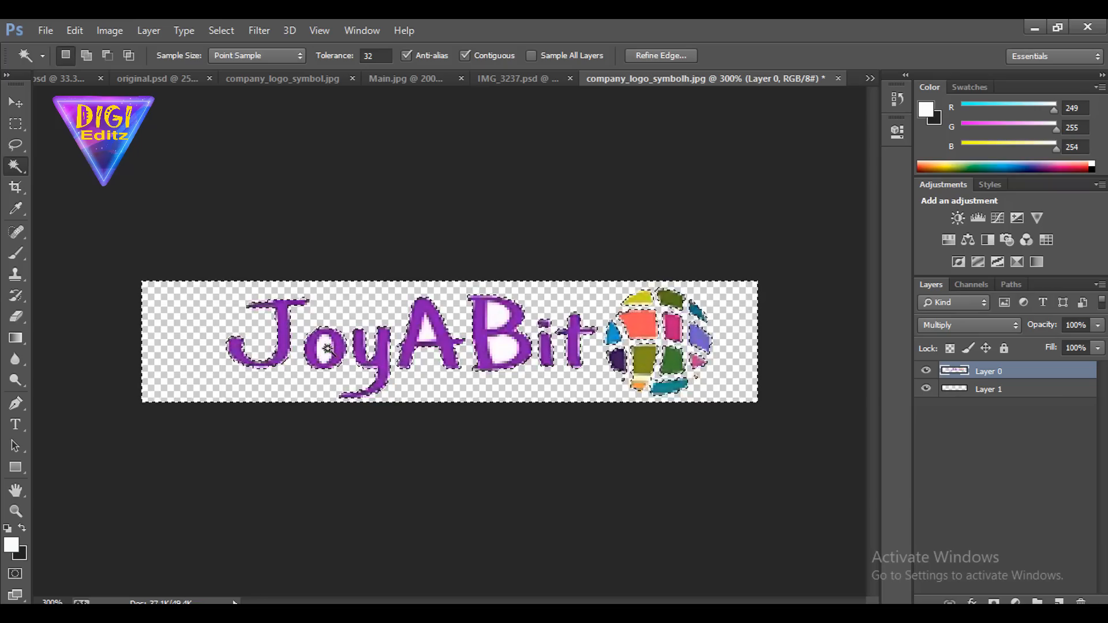
{"action": "left_click", "coordinate": [325, 349]}
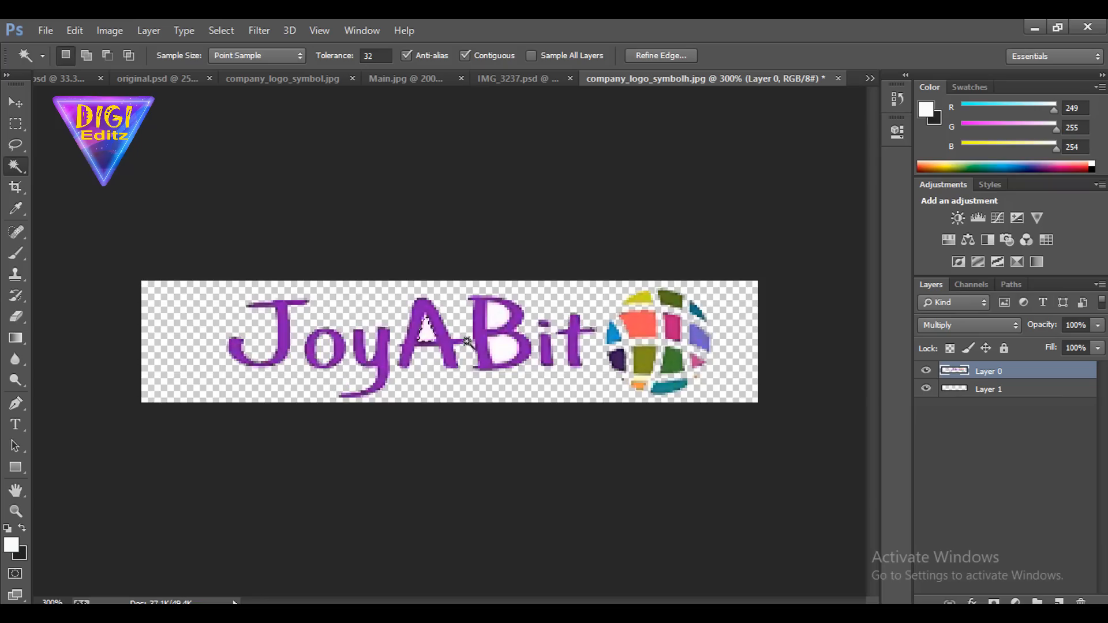
{"action": "left_click", "coordinate": [502, 352]}
{"action": "key", "text": "ctrl+d"}
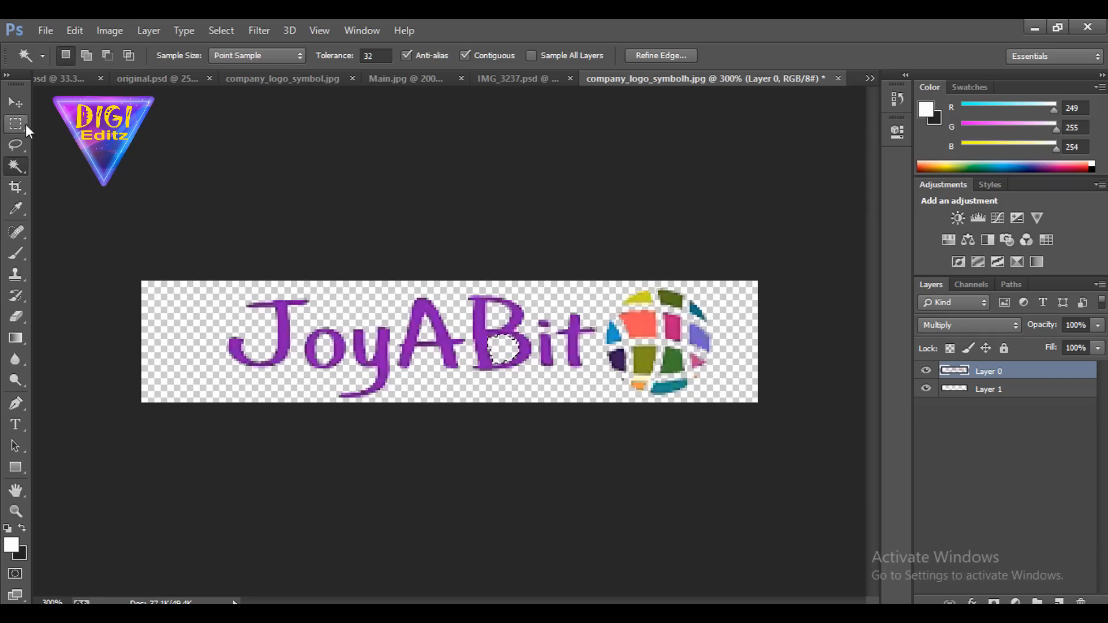
Copy the cut-out JoyABit logo into Main.jpg and move it over the lower edge of the truck's grey tank, with Layer 1 hidden
{"action": "key", "text": "m"}
{"action": "key", "text": "v"}
{"action": "left_click_drag", "start_coordinate": [654, 349], "coordinate": [502, 272]}
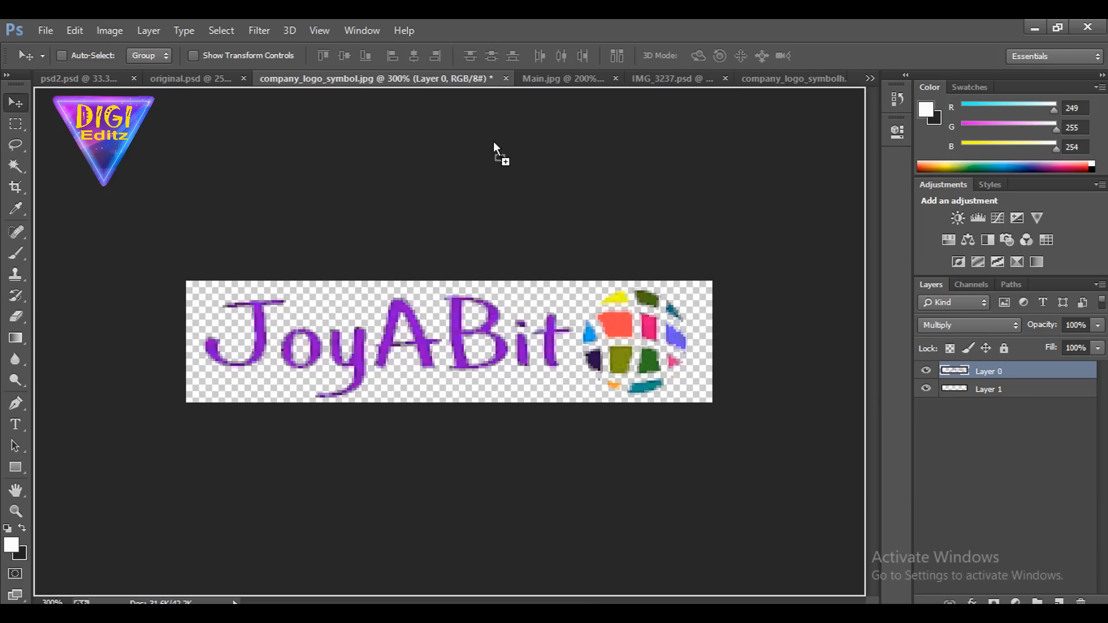
{"action": "left_click_drag", "start_coordinate": [493, 140], "coordinate": [532, 79]}
{"action": "left_click_drag", "start_coordinate": [612, 82], "coordinate": [507, 450]}
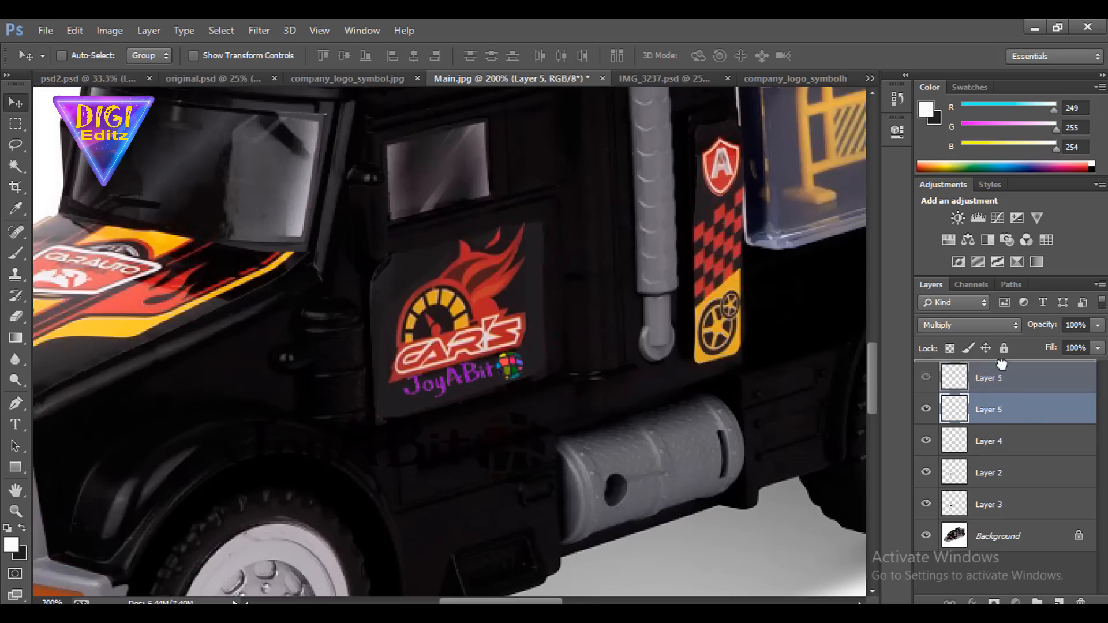
{"action": "scroll", "coordinate": [660, 387], "scroll_direction": "down", "scroll_amount": 1}
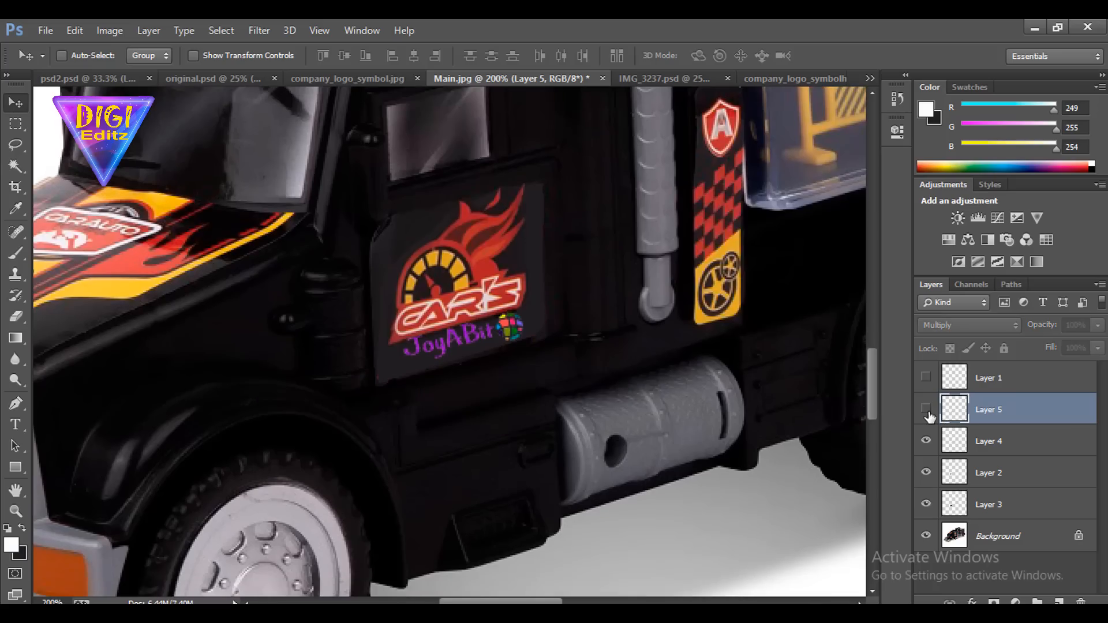
{"action": "left_click_drag", "start_coordinate": [551, 370], "coordinate": [783, 488]}
Try the Darken blend mode on the newly placed logo layer, and settle on Normal
{"action": "left_click", "coordinate": [960, 324]}
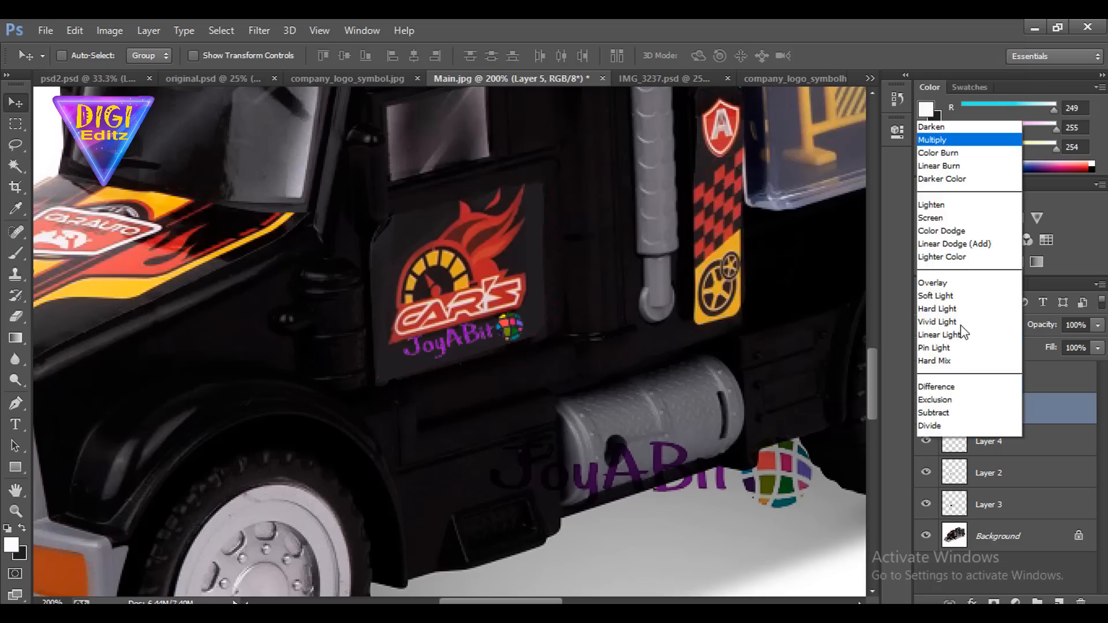
{"action": "left_click", "coordinate": [962, 68]}
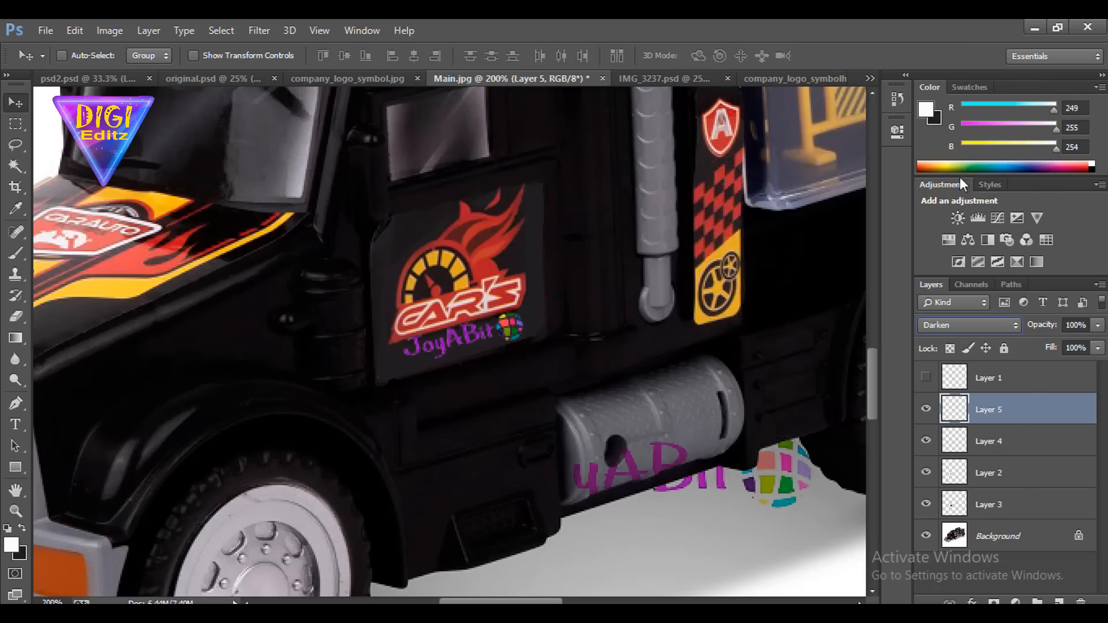
{"action": "left_click", "coordinate": [960, 326]}
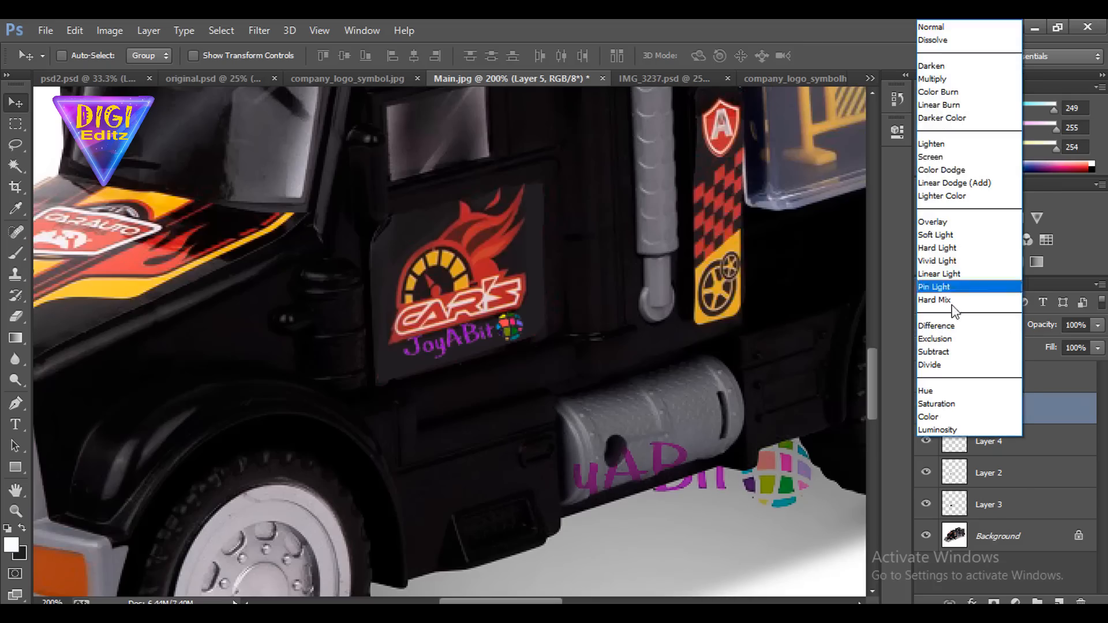
{"action": "left_click", "coordinate": [958, 26]}
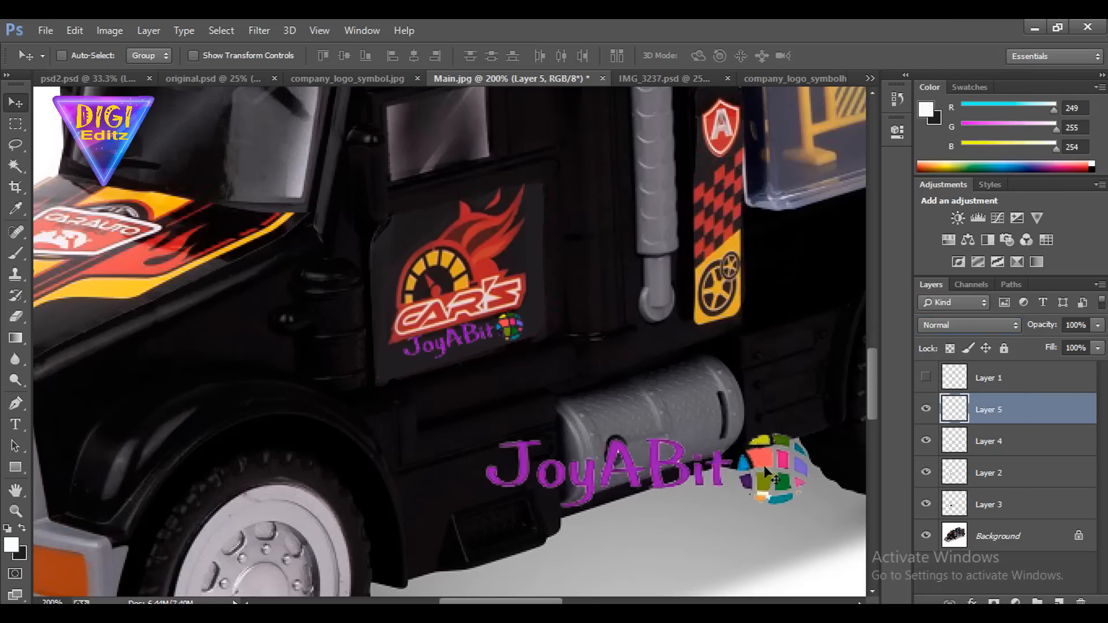
Move the new logo just below the truck's door, hide the old small logo on Layer 4, and show Layer 1
{"action": "left_click_drag", "start_coordinate": [763, 465], "coordinate": [589, 441]}
{"action": "left_click", "coordinate": [926, 441]}
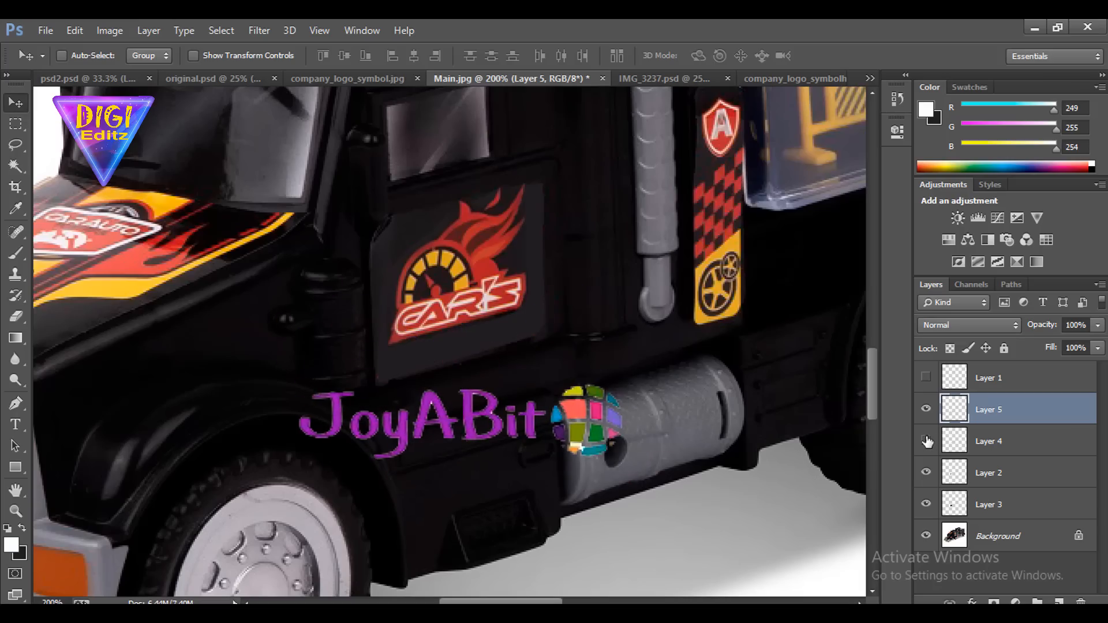
{"action": "key", "text": "ctrl+plus"}
{"action": "key", "text": "ctrl+plus"}
{"action": "key", "text": "ctrl+plus"}
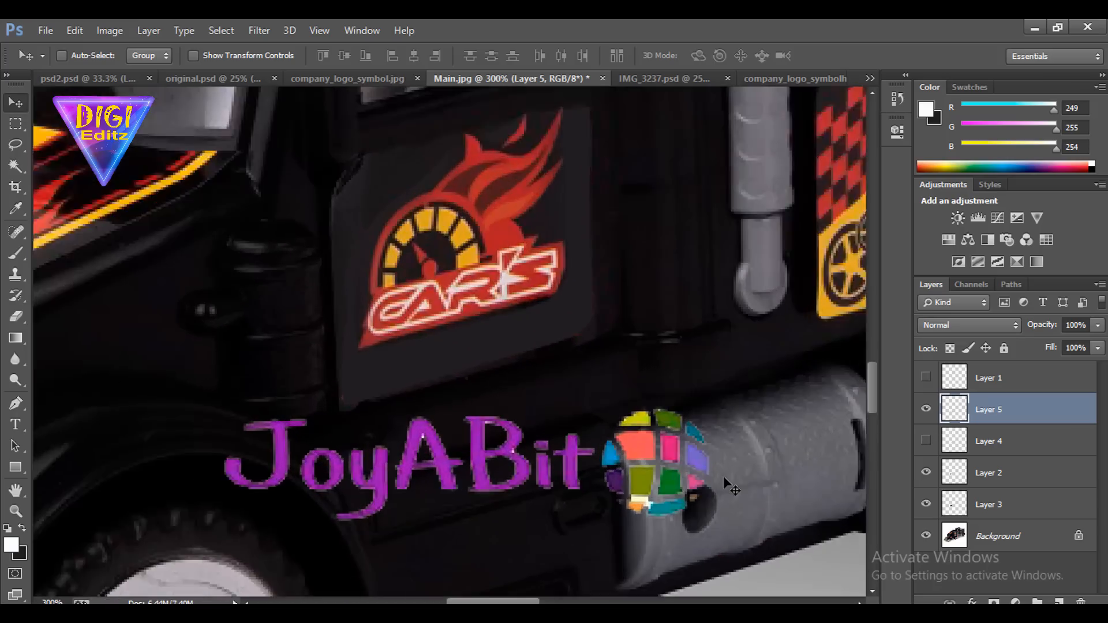
{"action": "left_click_drag", "start_coordinate": [616, 454], "coordinate": [620, 225]}
{"action": "left_click", "coordinate": [927, 378]}
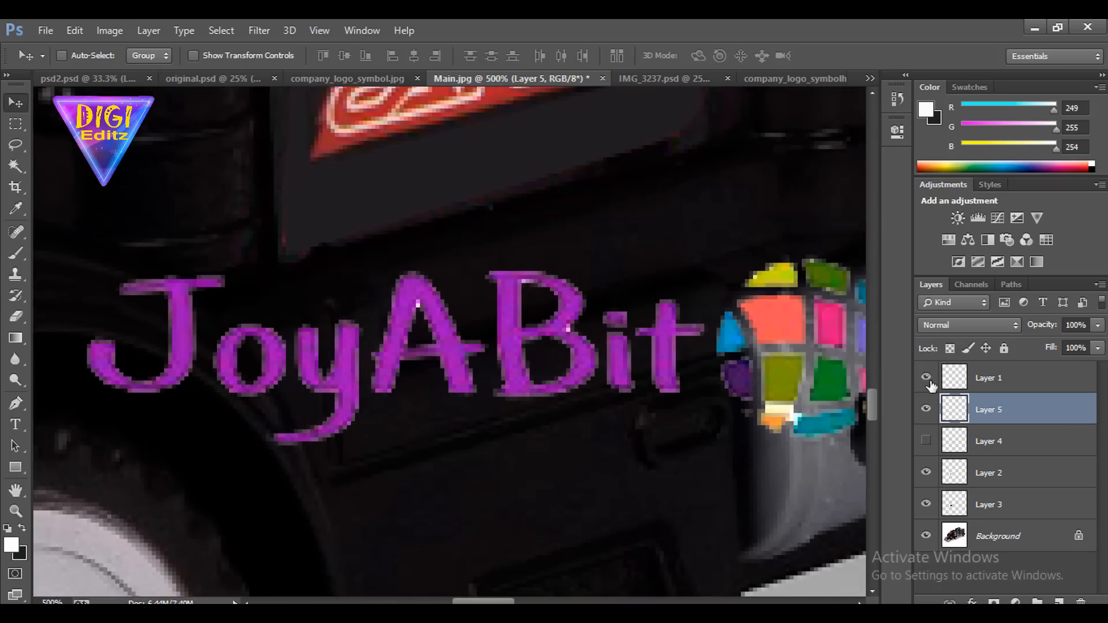
Toggle the visibility of Layer 5 and Layer 4 to compare the new logo with the earlier small one
{"action": "left_click_drag", "start_coordinate": [761, 344], "coordinate": [725, 478]}
{"action": "left_click", "coordinate": [926, 409]}
{"action": "left_click", "coordinate": [926, 441]}
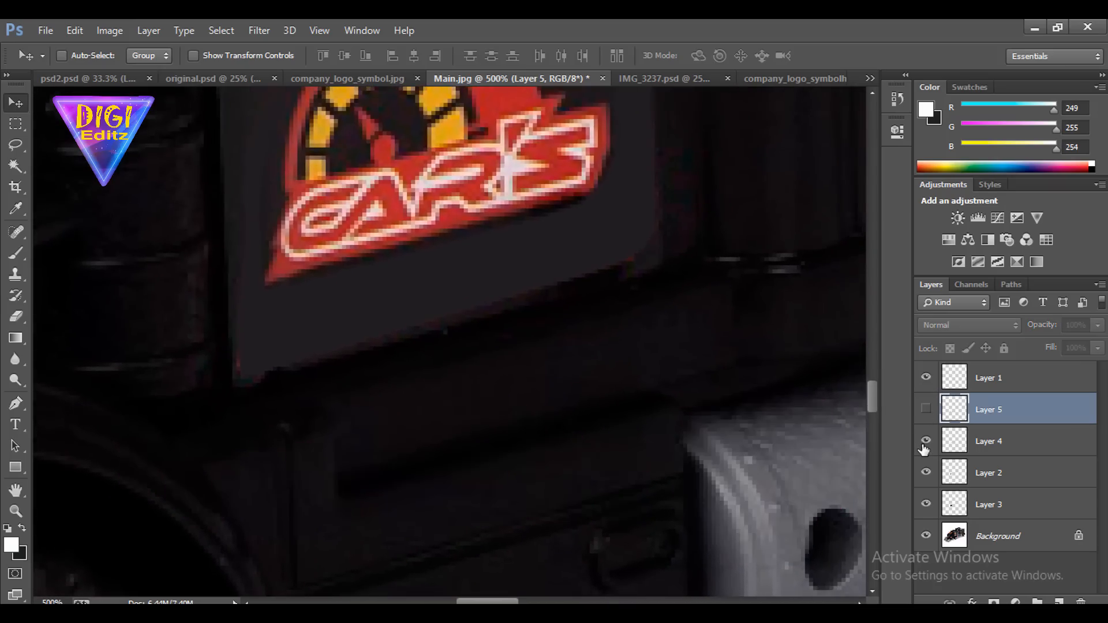
{"action": "left_click", "coordinate": [925, 442]}
{"action": "left_click", "coordinate": [926, 409]}
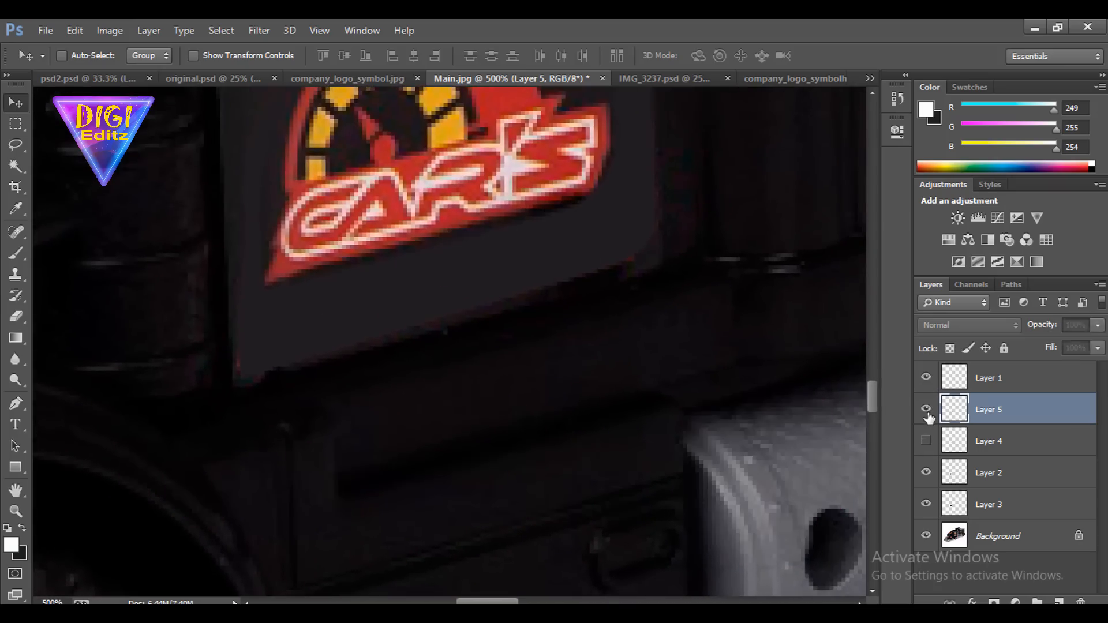
Scale the new logo to about 35% width and 36% height, rotate it -14.4°, and place it slightly below the CAR'S lettering
{"action": "key", "text": "ctrl+t"}
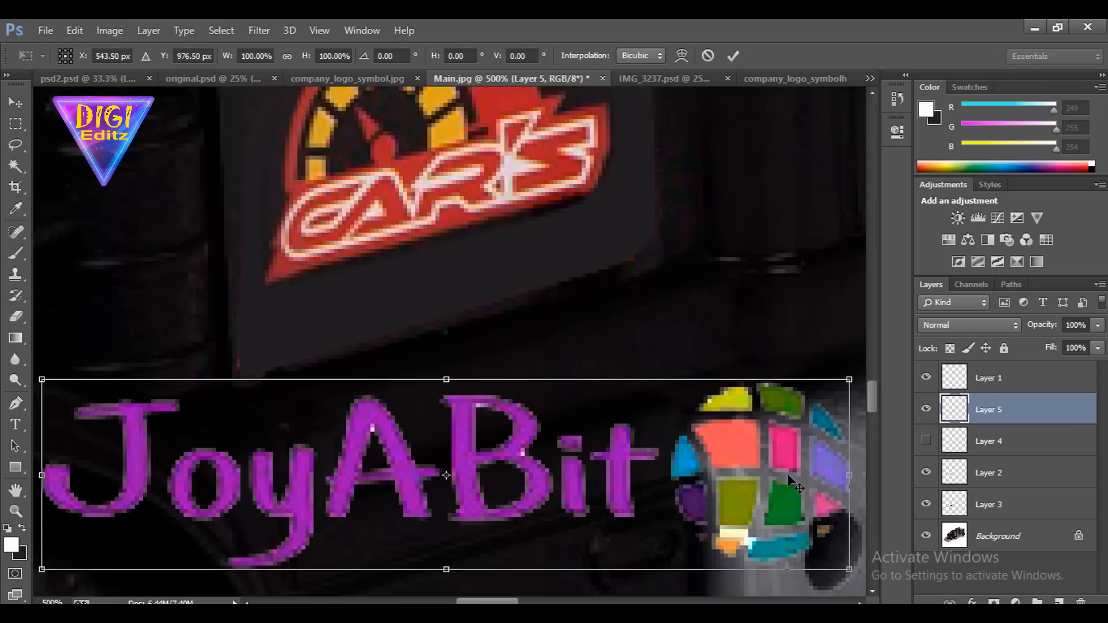
{"action": "left_click_drag", "start_coordinate": [831, 576], "coordinate": [653, 473]}
{"action": "left_click_drag", "start_coordinate": [647, 522], "coordinate": [565, 299]}
{"action": "left_click_drag", "start_coordinate": [599, 337], "coordinate": [581, 258]}
{"action": "left_click_drag", "start_coordinate": [597, 306], "coordinate": [587, 259]}
{"action": "key", "text": "ctrl+z"}
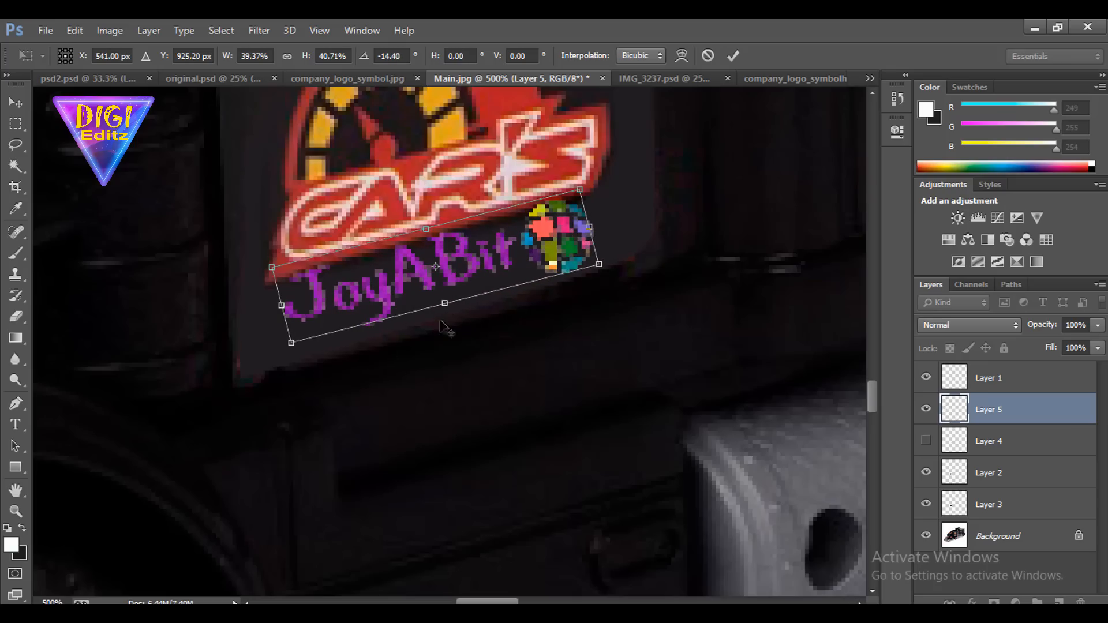
{"action": "left_click_drag", "start_coordinate": [292, 342], "coordinate": [307, 335]}
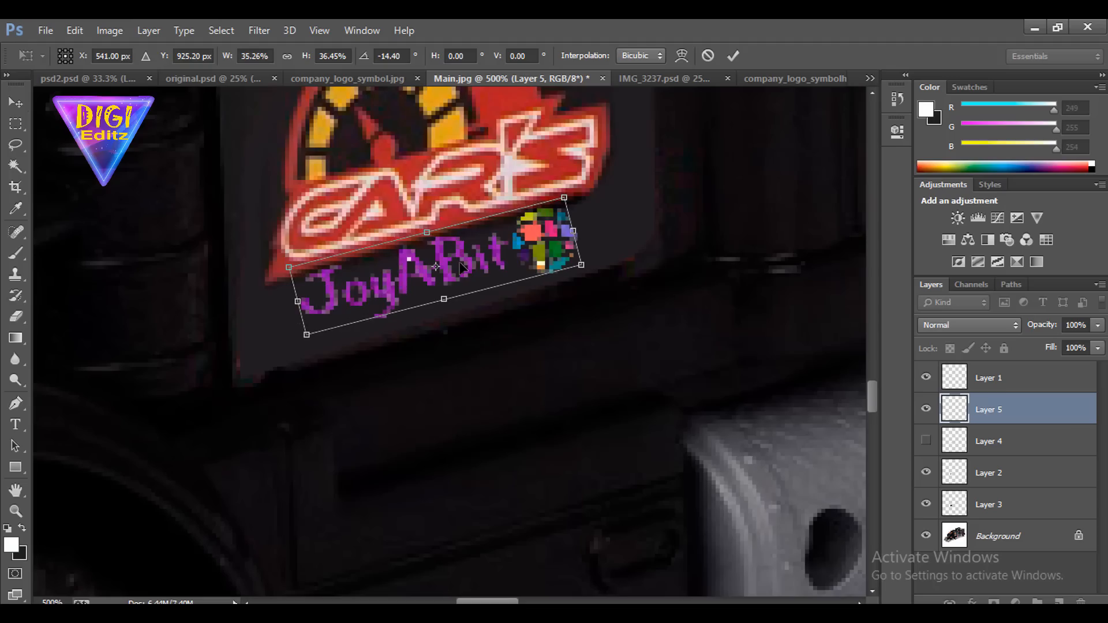
{"action": "key", "text": "Return"}
{"action": "left_click_drag", "start_coordinate": [538, 244], "coordinate": [549, 258]}
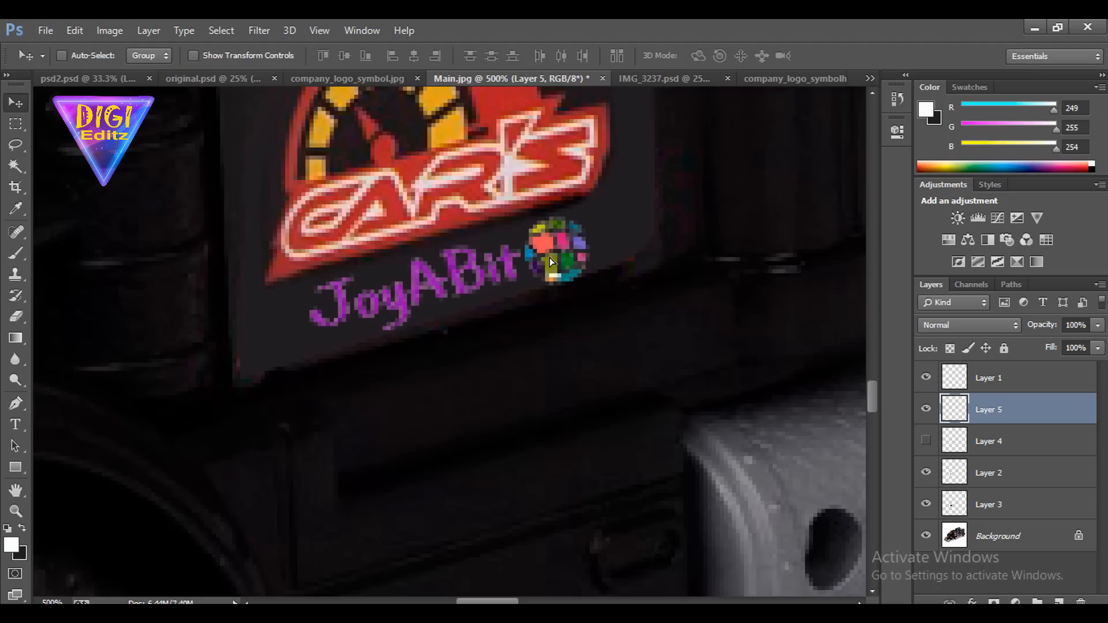
{"action": "scroll", "coordinate": [549, 258], "scroll_direction": "down", "scroll_amount": 6}
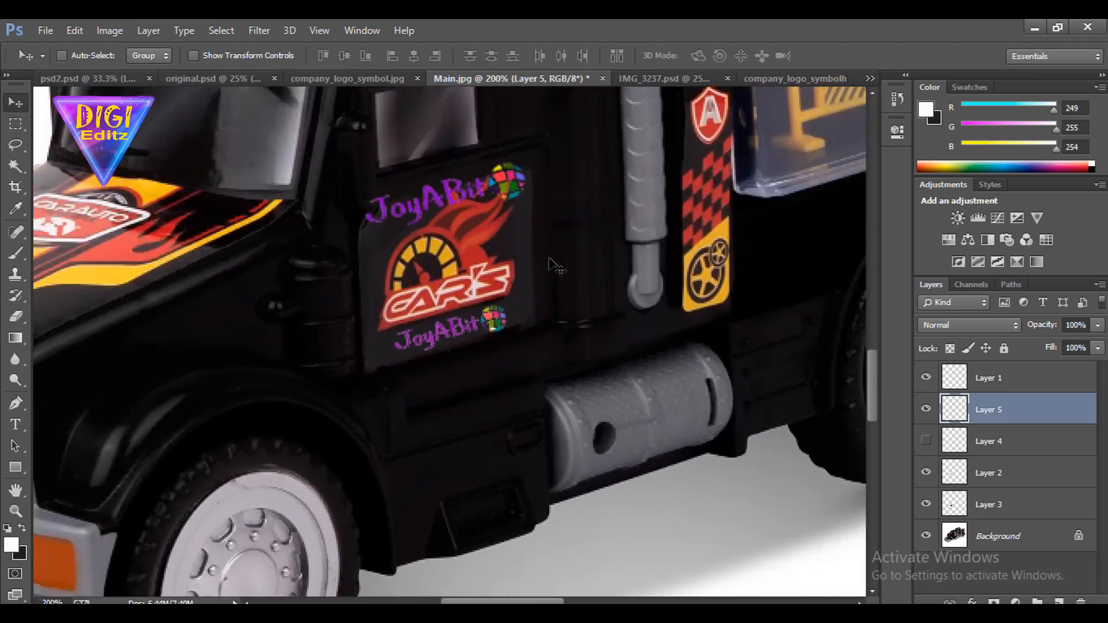
Delete the new logo on Layer 5 and the large logo on Layer 1, and show Layer 4 again
{"action": "scroll", "coordinate": [549, 258], "scroll_direction": "up", "scroll_amount": 3}
{"action": "scroll", "coordinate": [549, 258], "scroll_direction": "up", "scroll_amount": 3}
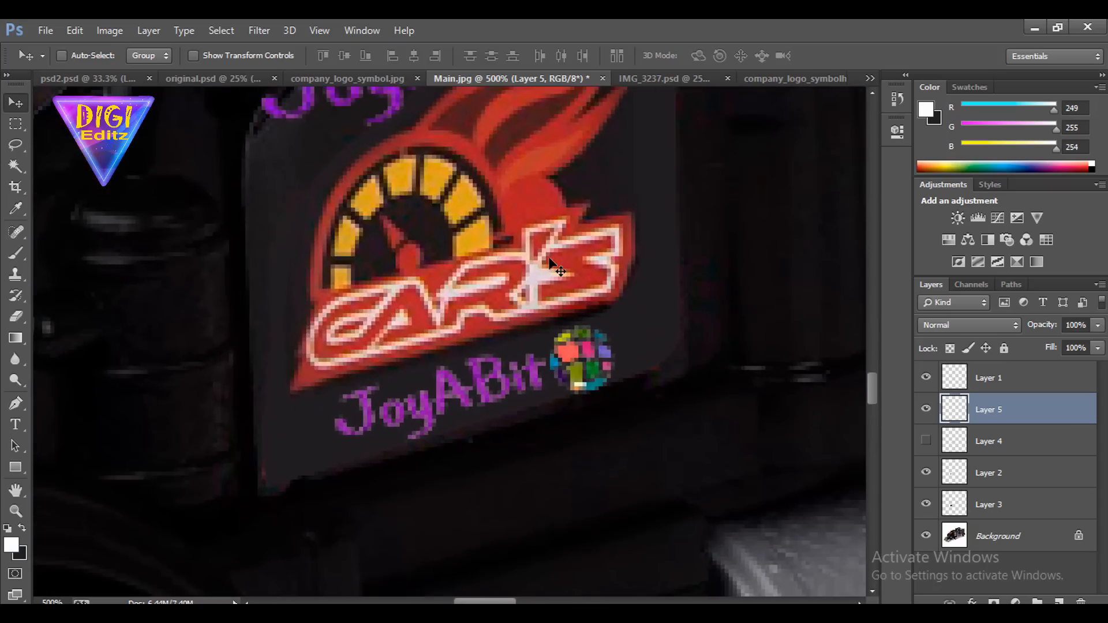
{"action": "key", "text": "Delete"}
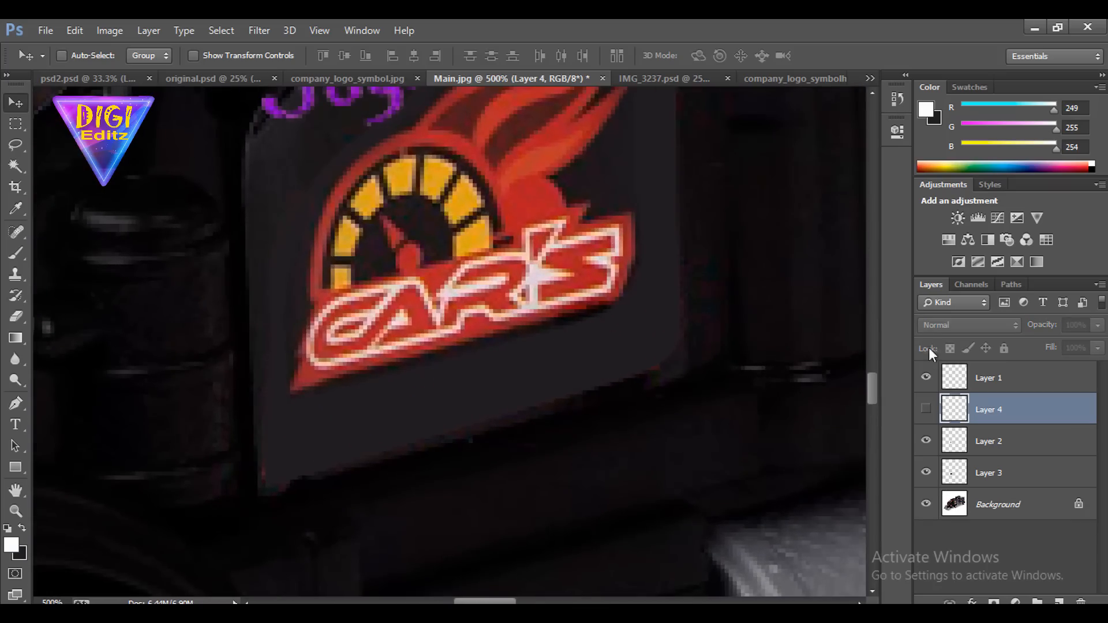
{"action": "scroll", "coordinate": [524, 323], "scroll_direction": "up", "scroll_amount": 5}
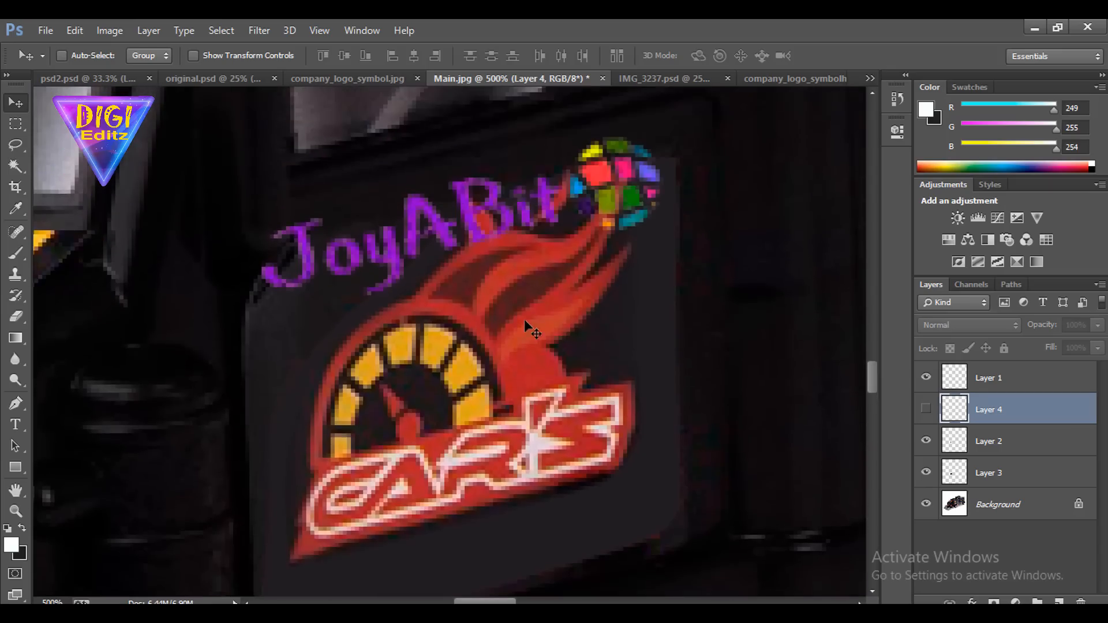
{"action": "left_click", "coordinate": [975, 380]}
{"action": "key", "text": "Delete"}
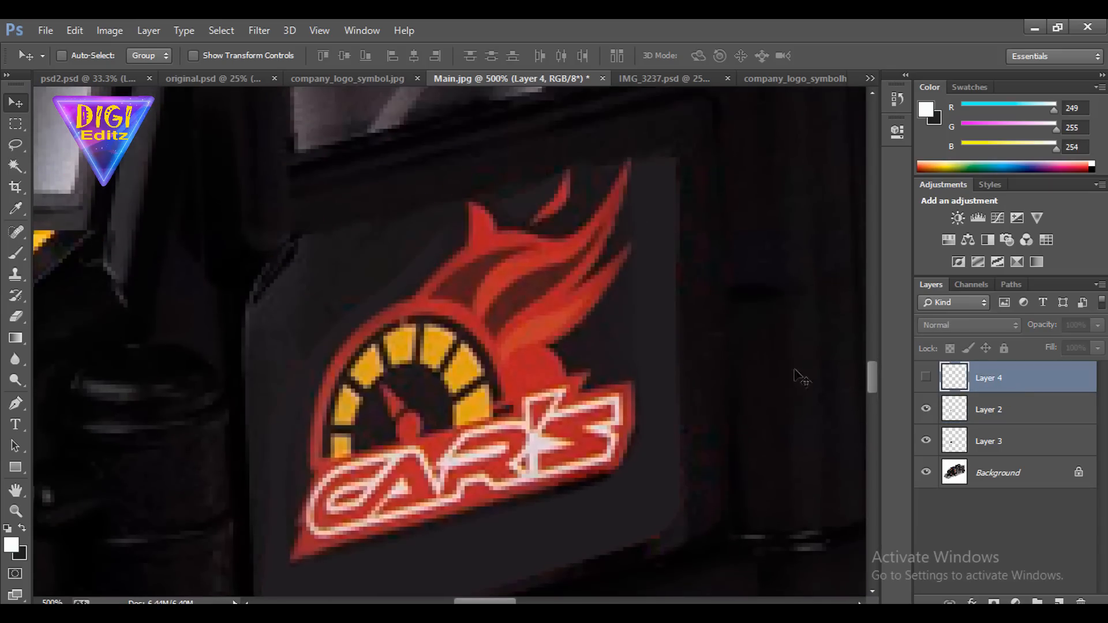
{"action": "left_click", "coordinate": [927, 377]}
Brighten the midtones of the small JoyABit logo on Layer 4 with a Levels adjustment
{"action": "scroll", "coordinate": [681, 566], "scroll_direction": "down", "scroll_amount": 2}
{"action": "left_click_drag", "start_coordinate": [594, 482], "coordinate": [594, 486]}
{"action": "key", "text": "i"}
{"action": "key", "text": "ctrl+l"}
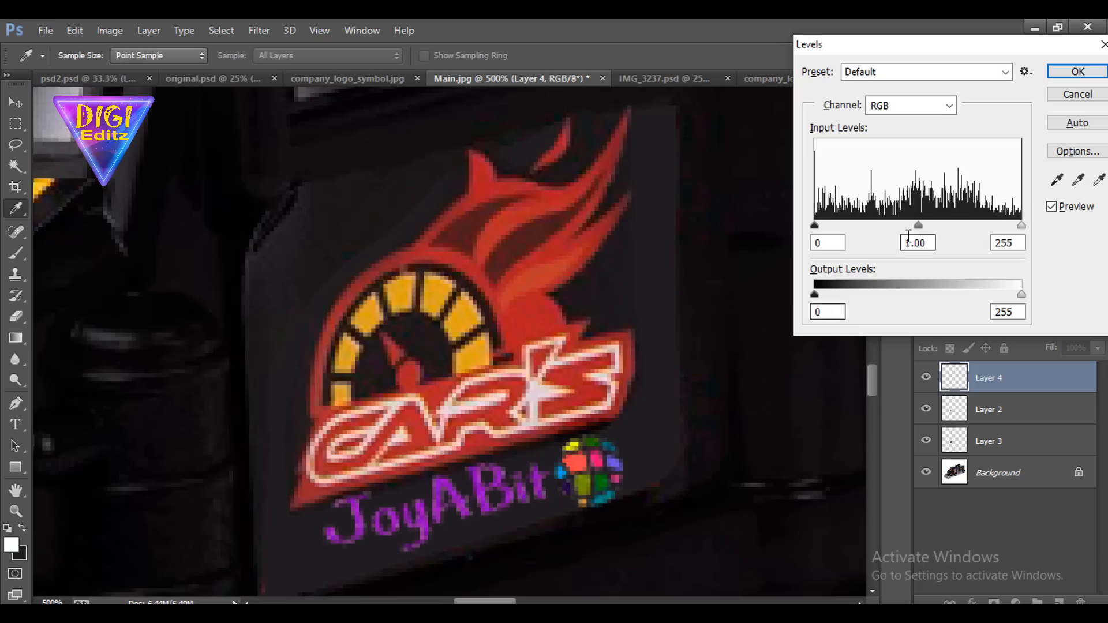
{"action": "left_click_drag", "start_coordinate": [917, 225], "coordinate": [854, 229]}
{"action": "left_click", "coordinate": [1077, 71]}
{"action": "key", "text": "v"}
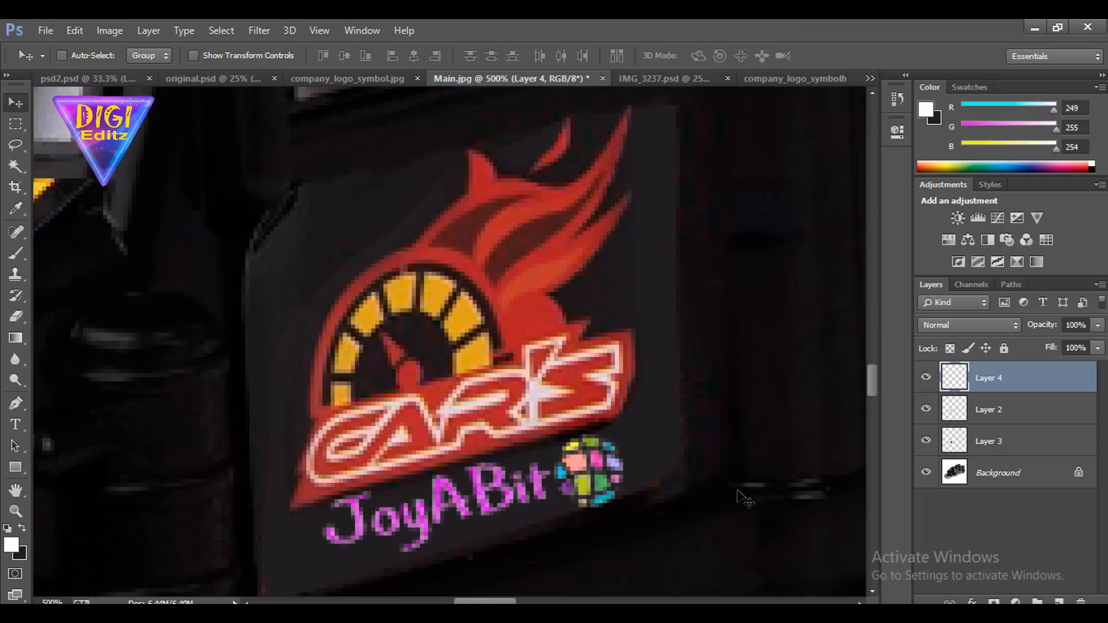
Try stacking a duplicate of Layer 4 over the logo, and delete the duplicate
{"action": "key", "text": "ctrl+minus"}
{"action": "key", "text": "ctrl+minus"}
{"action": "key", "text": "ctrl+plus"}
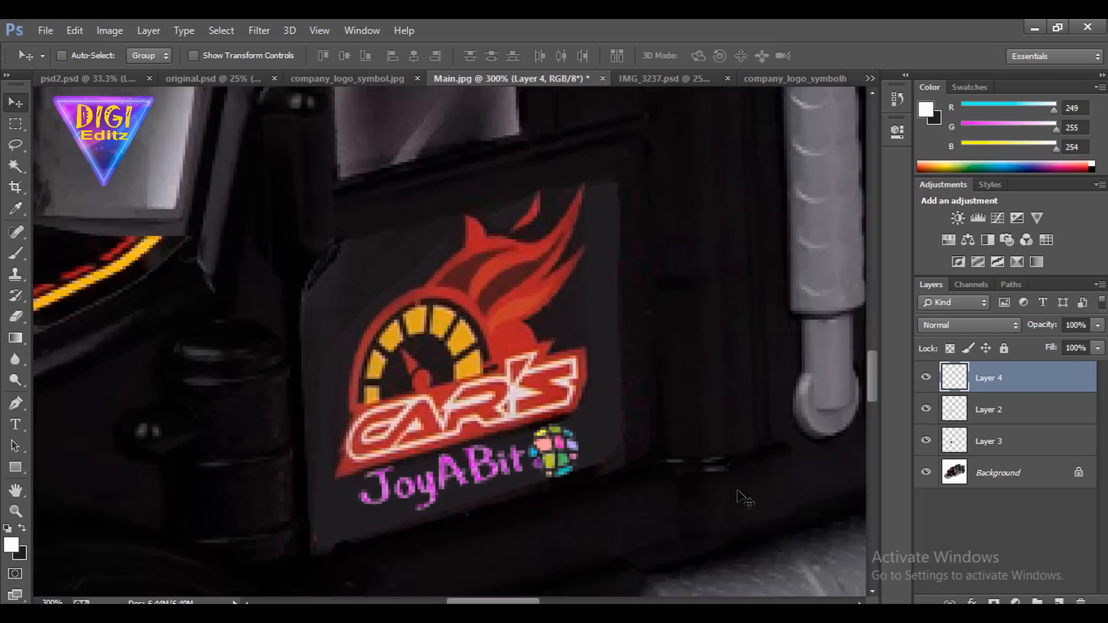
{"action": "key", "text": "ctrl+j"}
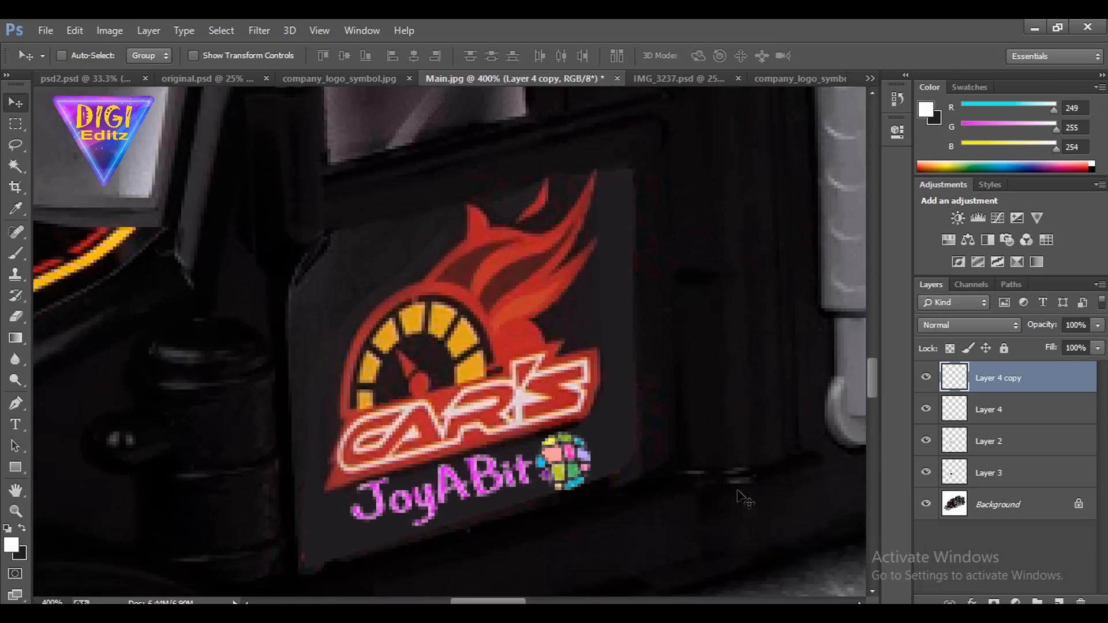
{"action": "key", "text": "ctrl+minus"}
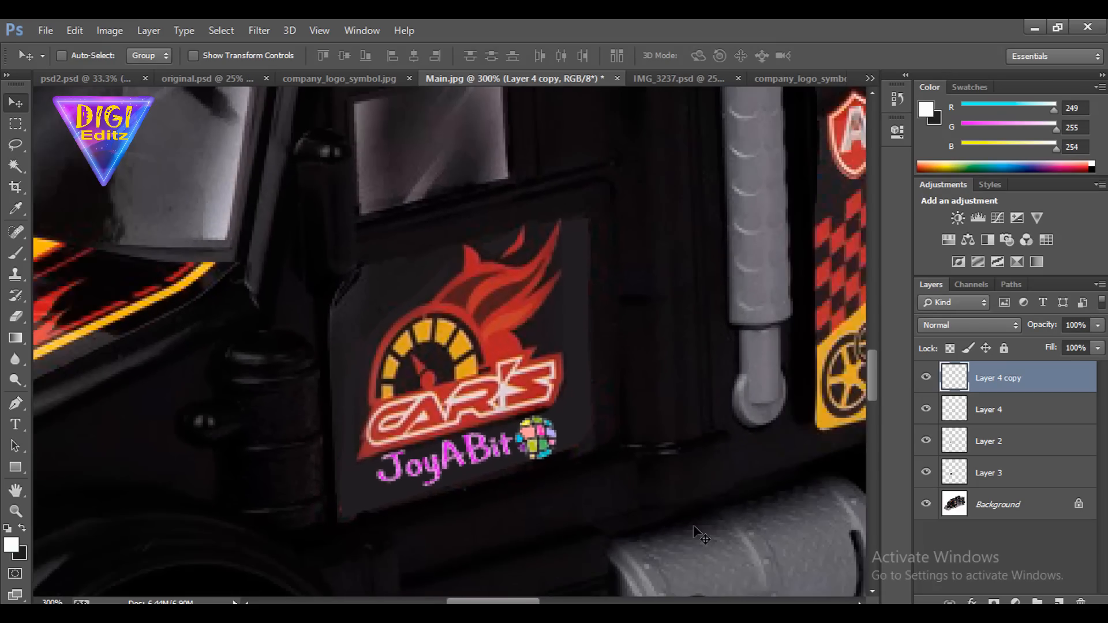
{"action": "key", "text": "ctrl+plus"}
{"action": "key", "text": "ctrl+plus"}
{"action": "key", "text": "ctrl+plus"}
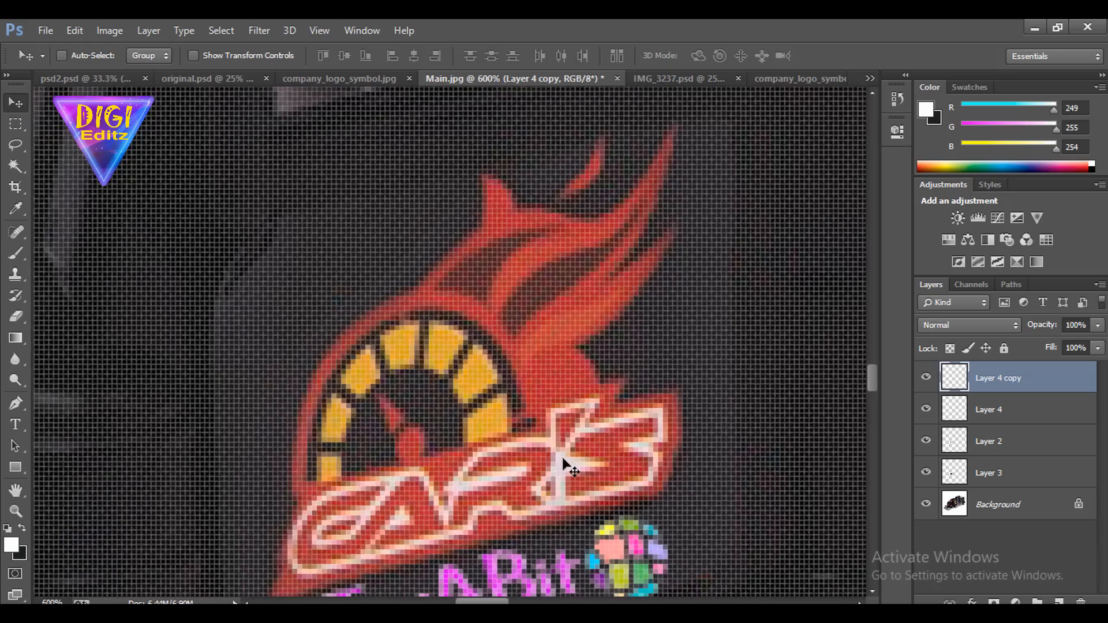
{"action": "key", "text": "ctrl+minus"}
{"action": "key", "text": "ctrl+minus"}
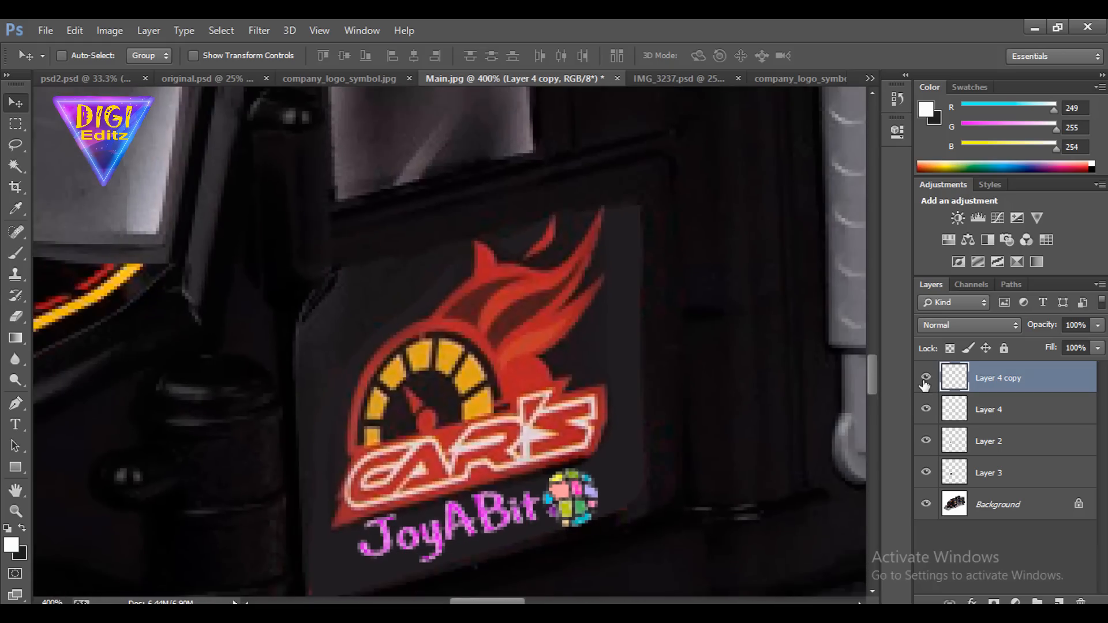
{"action": "key", "text": "Delete"}
Examine the brightened logo on the door close up and in the full view of the truck
{"action": "scroll", "coordinate": [620, 491], "scroll_direction": "down", "scroll_amount": 6}
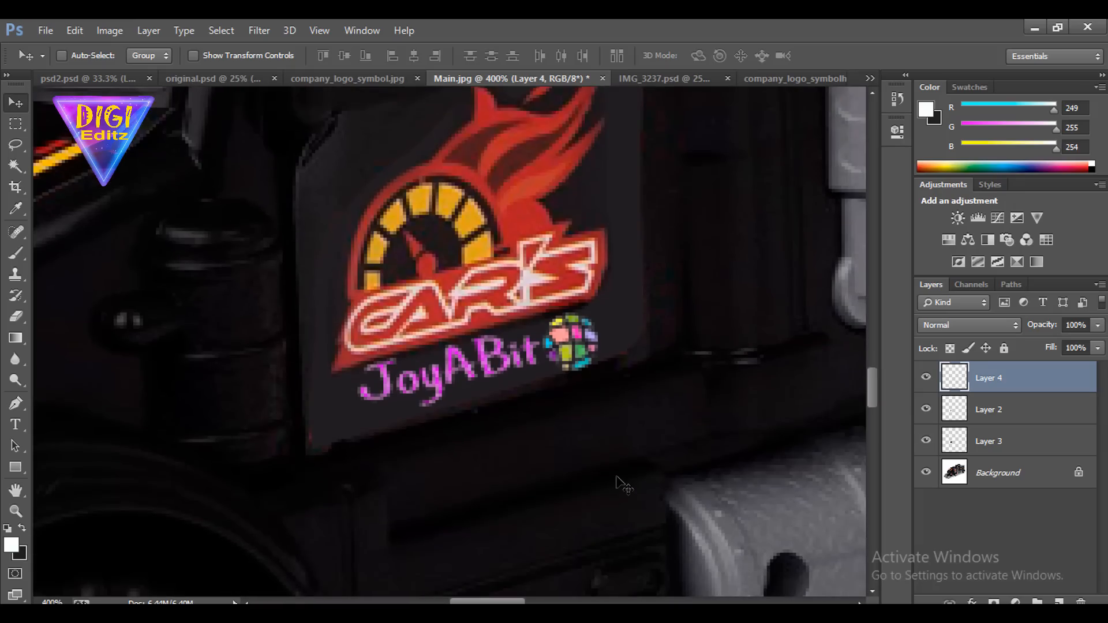
{"action": "key", "text": "ctrl+minus"}
{"action": "key", "text": "ctrl+minus"}
{"action": "key", "text": "ctrl+minus"}
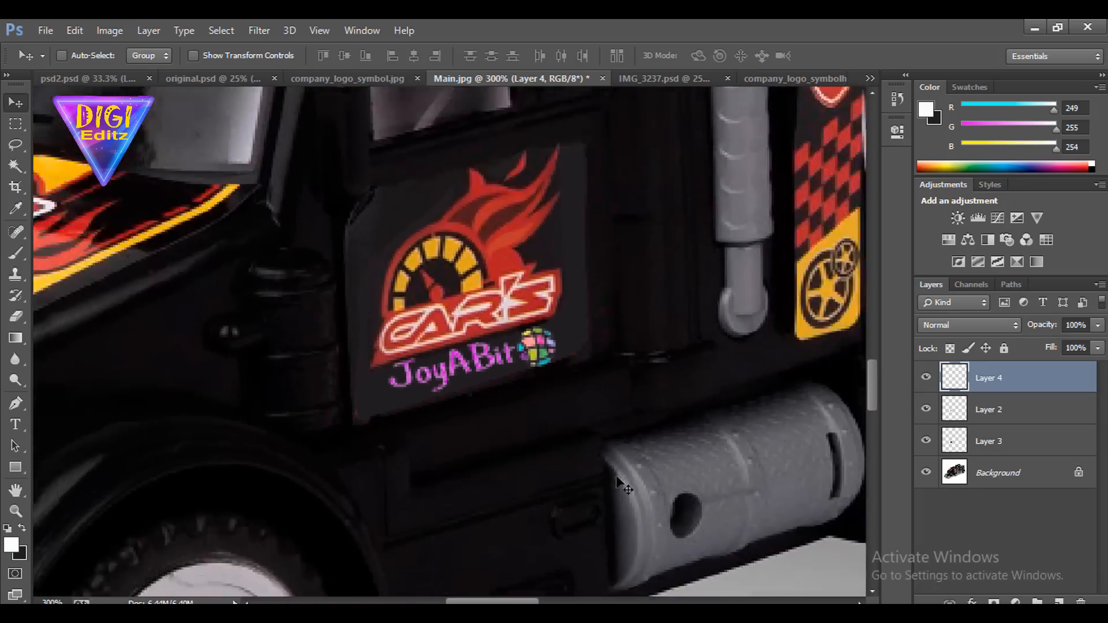
{"action": "key", "text": "ctrl+plus"}
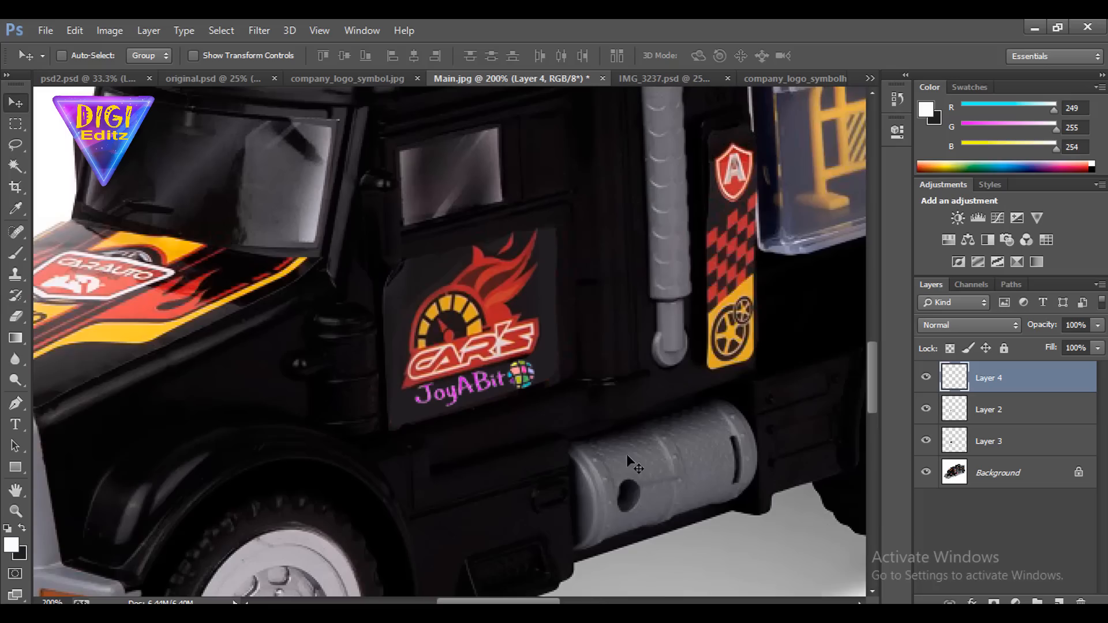
{"action": "key", "text": "ctrl+minus"}
{"action": "key", "text": "ctrl+minus"}
{"action": "key", "text": "ctrl+minus"}
{"action": "key", "text": "ctrl+minus"}
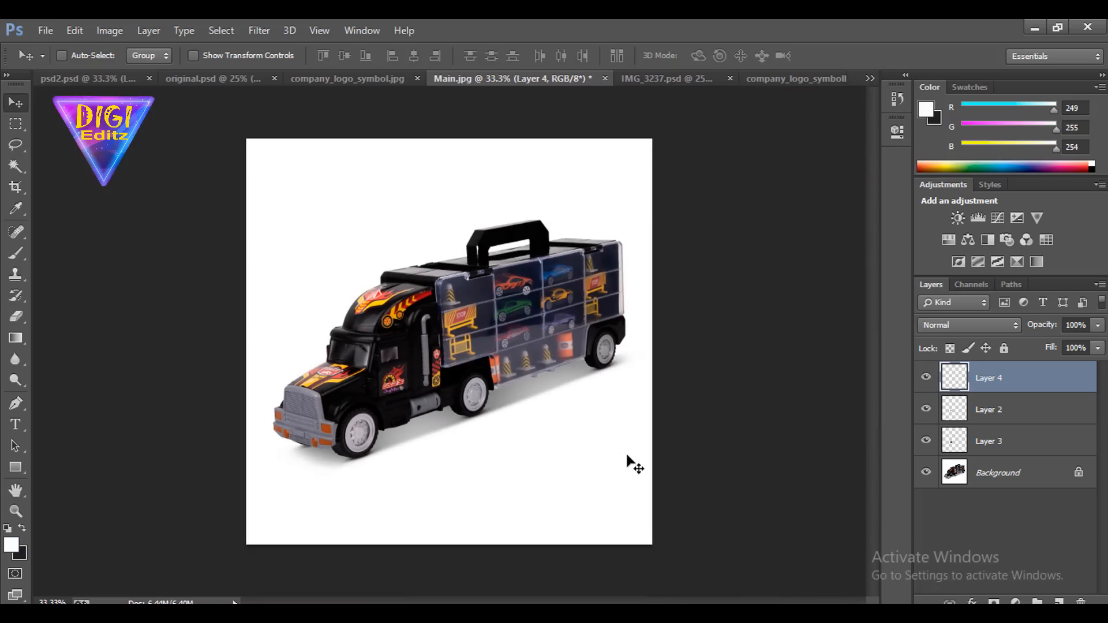
Reduce the opacity of the logo on Layer 4 to 76%
{"action": "key", "text": "ctrl+plus"}
{"action": "key", "text": "ctrl+plus"}
{"action": "key", "text": "ctrl+plus"}
{"action": "key", "text": "ctrl+plus"}
{"action": "key", "text": "ctrl+plus"}
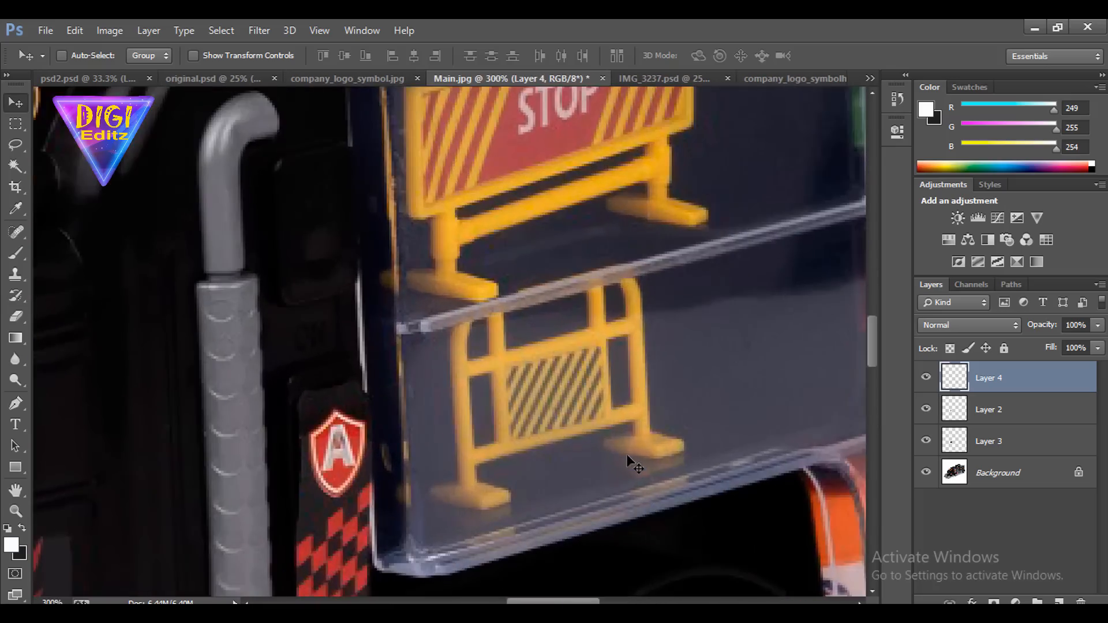
{"action": "left_click_drag", "start_coordinate": [448, 566], "coordinate": [863, 188]}
{"action": "left_click", "coordinate": [1096, 348]}
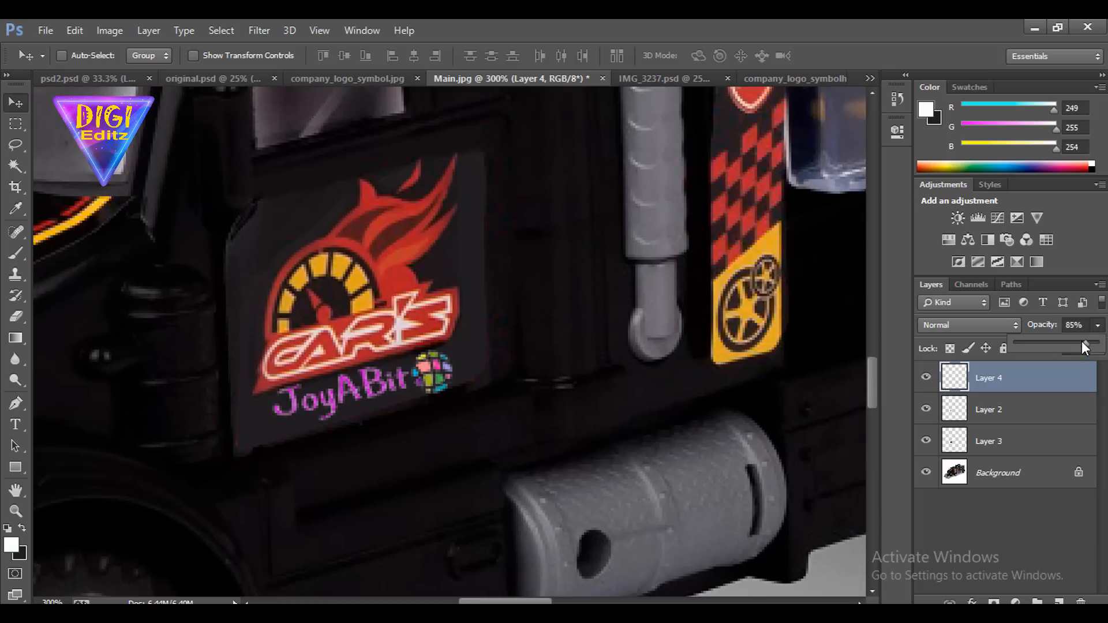
{"action": "left_click", "coordinate": [1074, 342]}
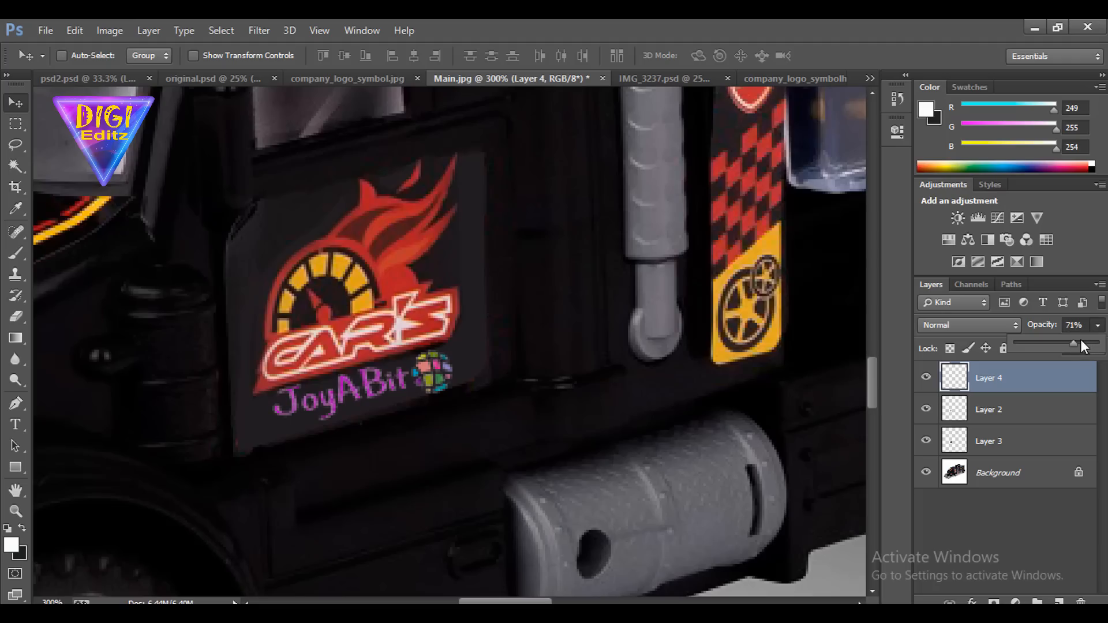
Darken the logo on Layer 4 with Levels, setting the RGB midtone input to 0.82
{"action": "key", "text": "ctrl+l"}
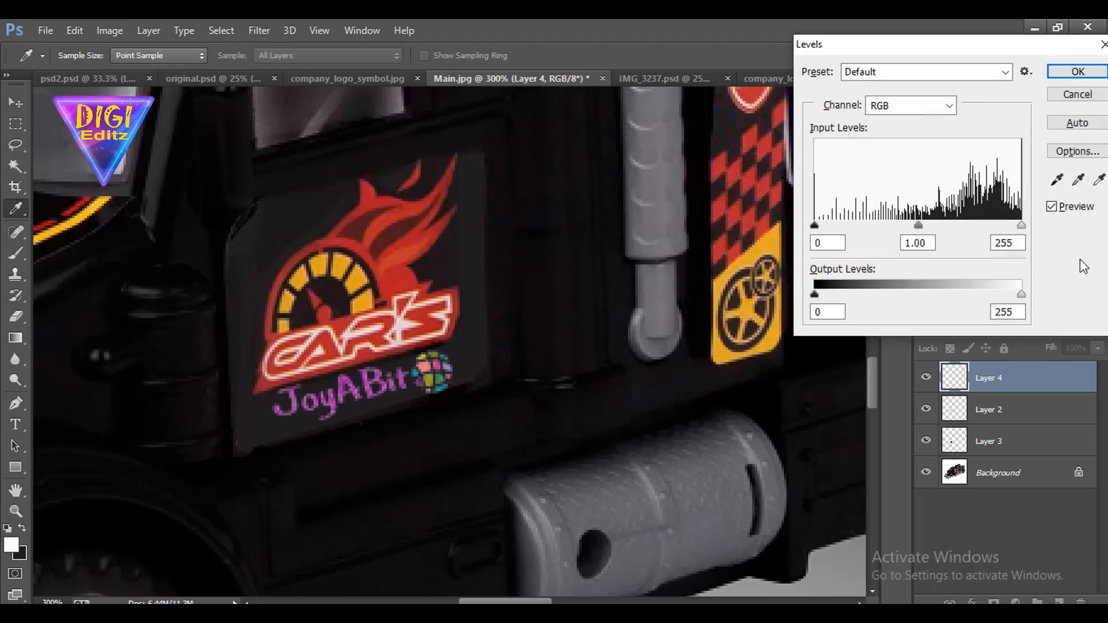
{"action": "left_click_drag", "start_coordinate": [920, 225], "coordinate": [931, 228]}
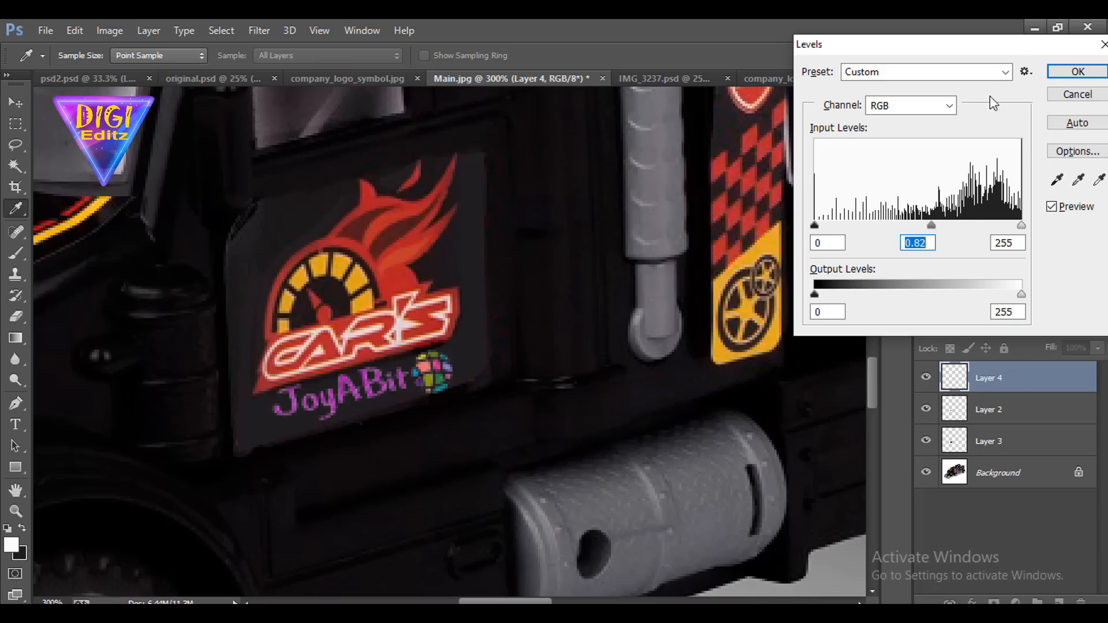
{"action": "left_click", "coordinate": [1067, 71]}
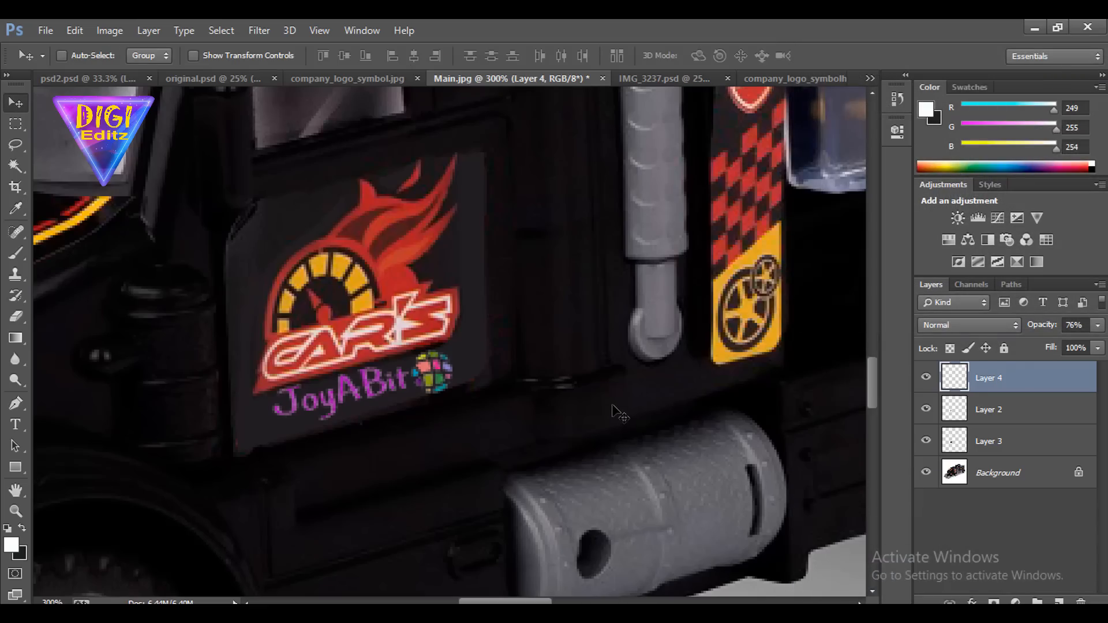
{"action": "key", "text": "ctrl+minus"}
{"action": "key", "text": "ctrl+minus"}
{"action": "key", "text": "ctrl+minus"}
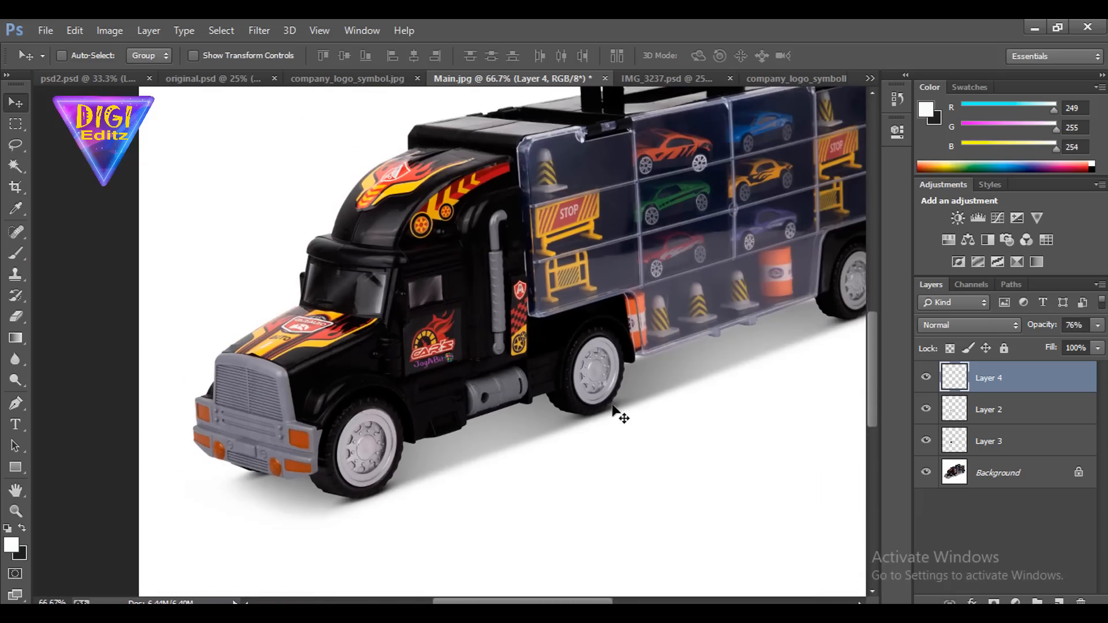